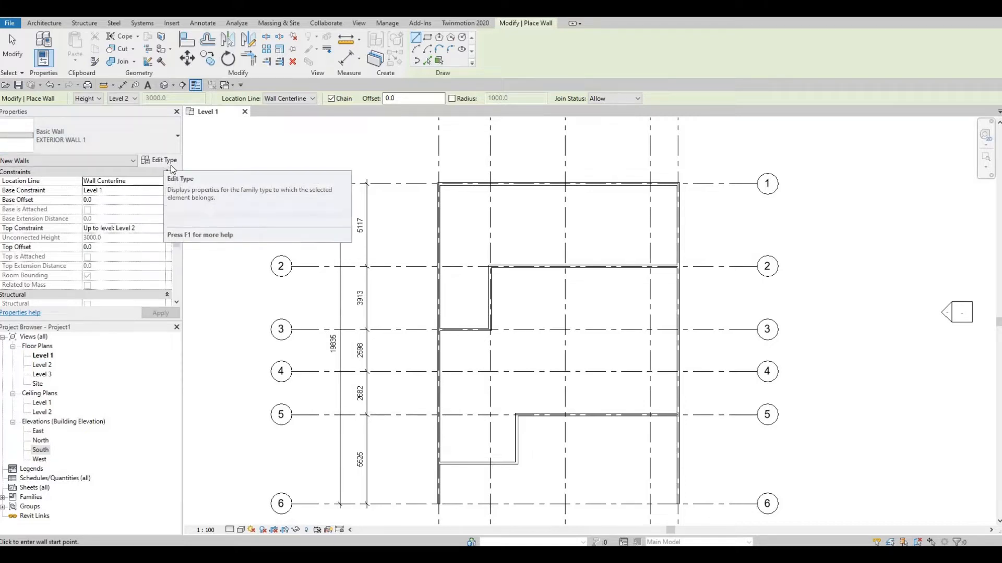
# Duplicate the EXTERIOR WALL 1 type under the name INTERIOR WALL 1
pyautogui.click(164, 161)
pyautogui.click(820, 112)
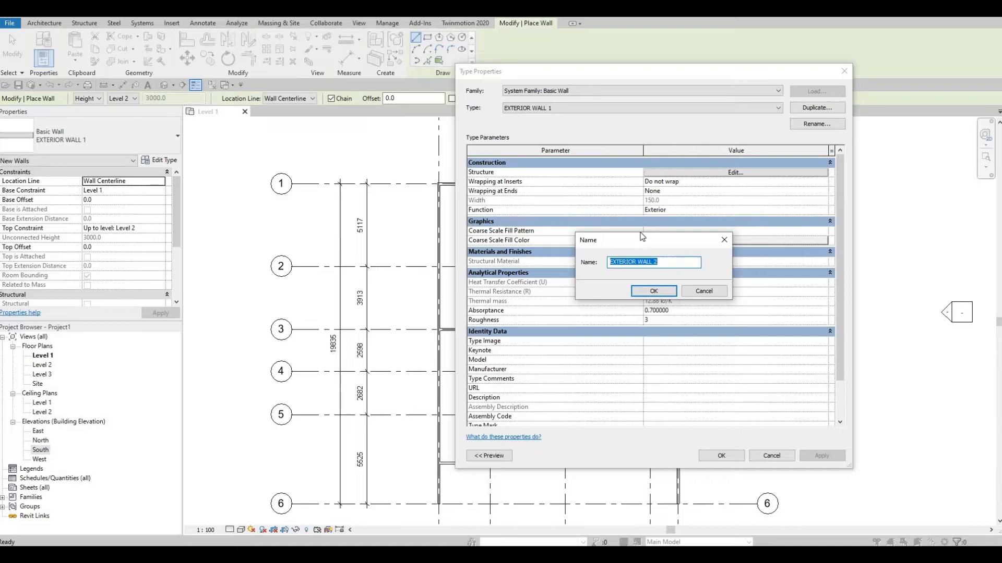
pyautogui.write('IN')
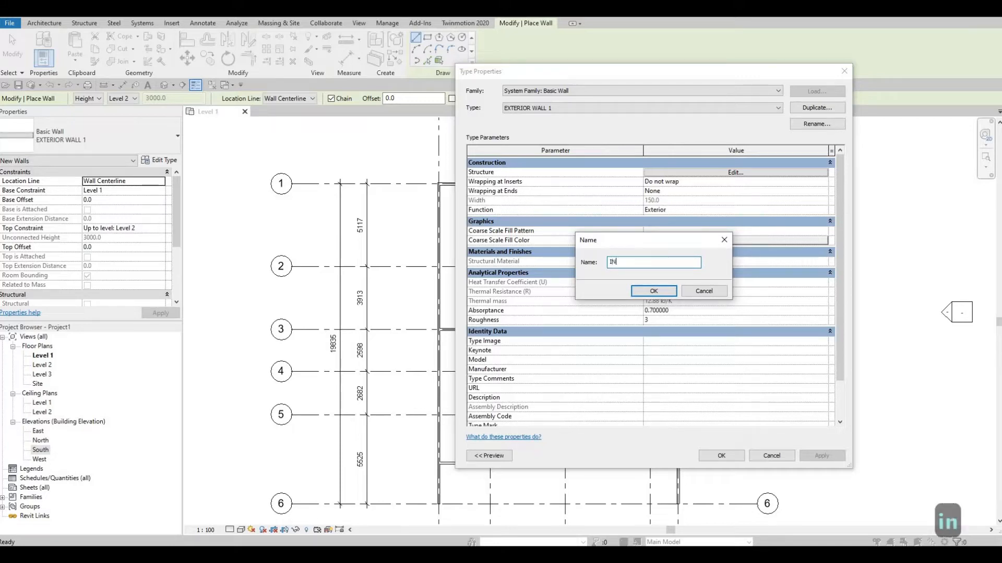
pyautogui.write('TERIOR WALL 1')
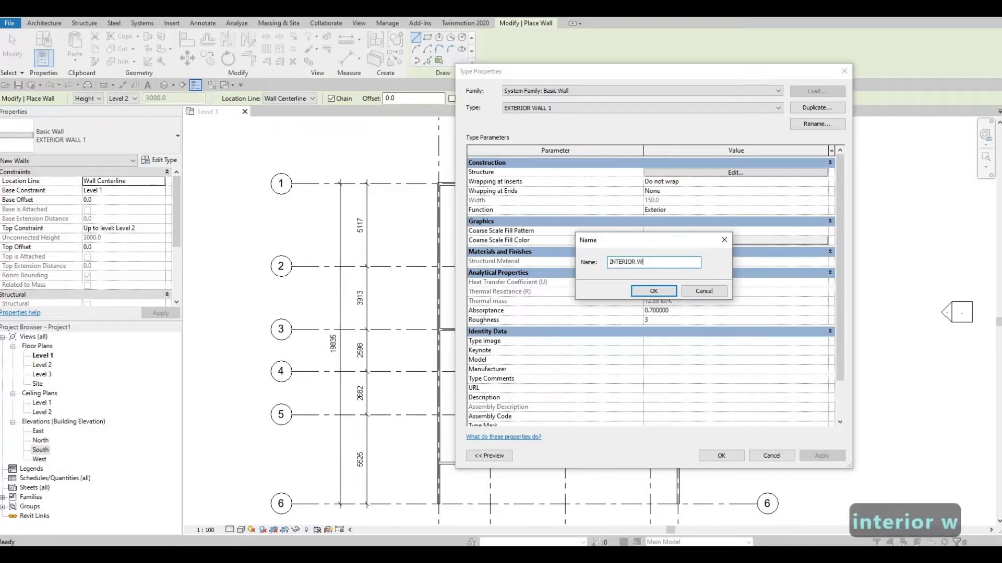
pyautogui.click(654, 291)
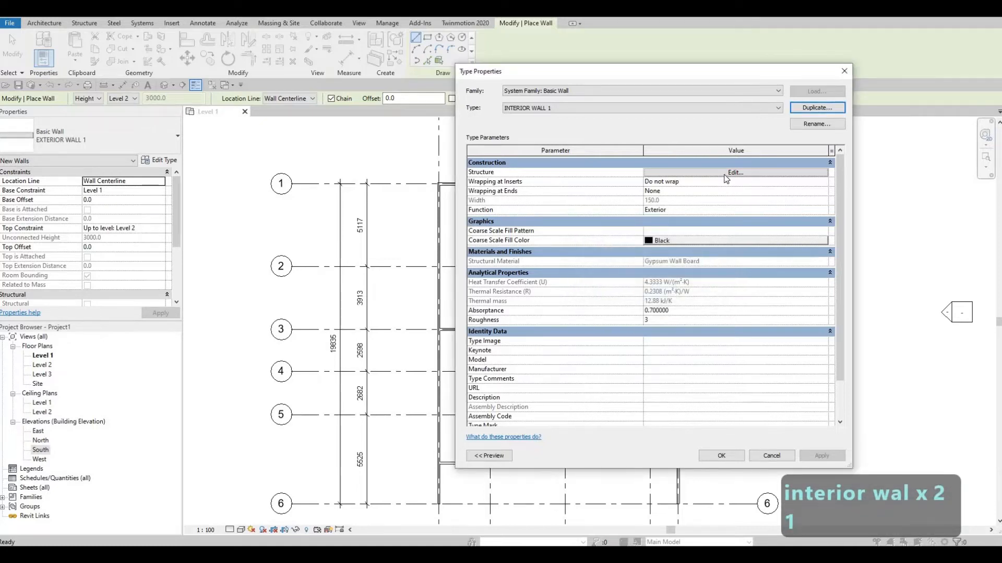
# Set the structure layer thickness of INTERIOR WALL 1 to 100 mm and apply the type
pyautogui.click(687, 173)
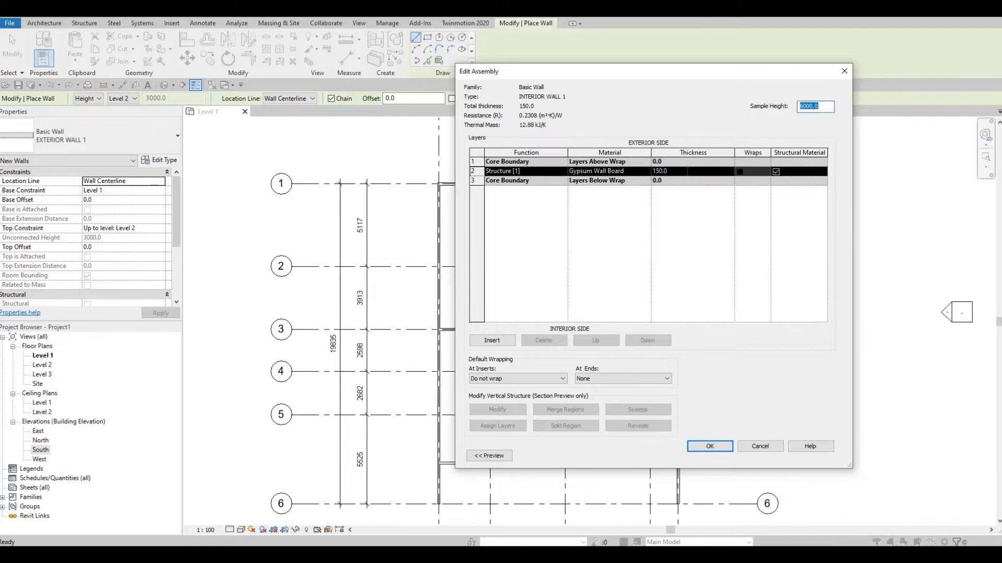
pyautogui.click(687, 171)
pyautogui.write('100')
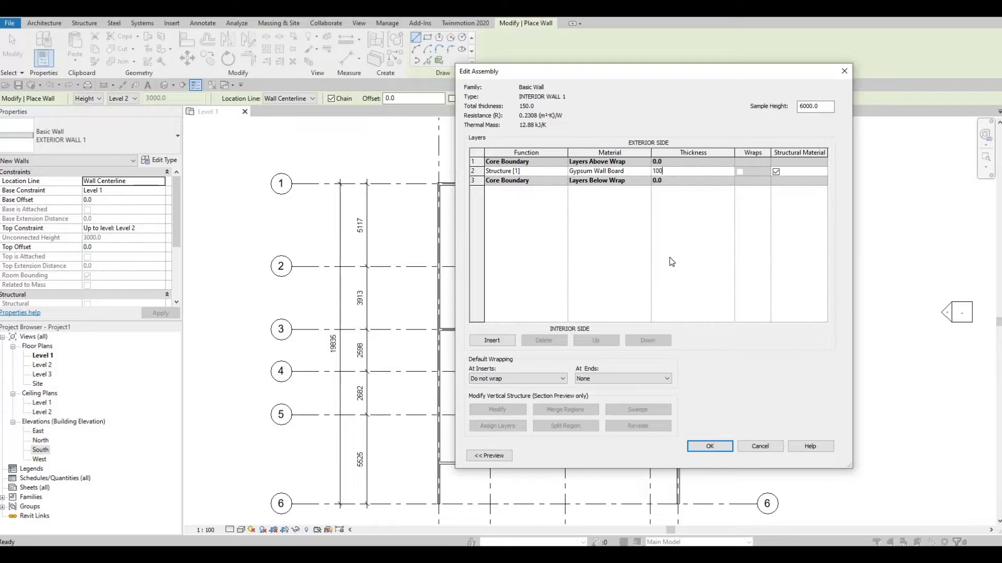
pyautogui.click(710, 447)
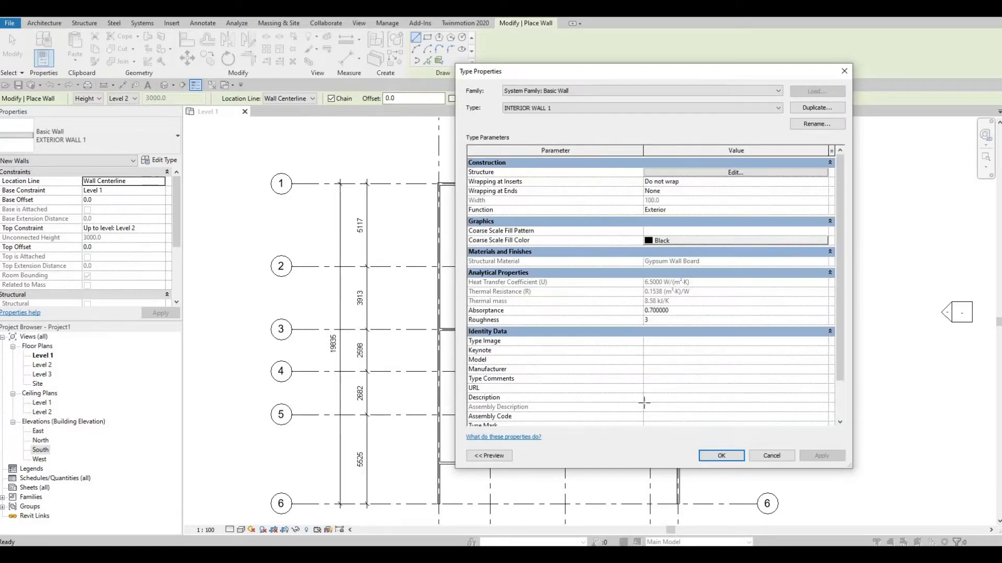
pyautogui.click(721, 456)
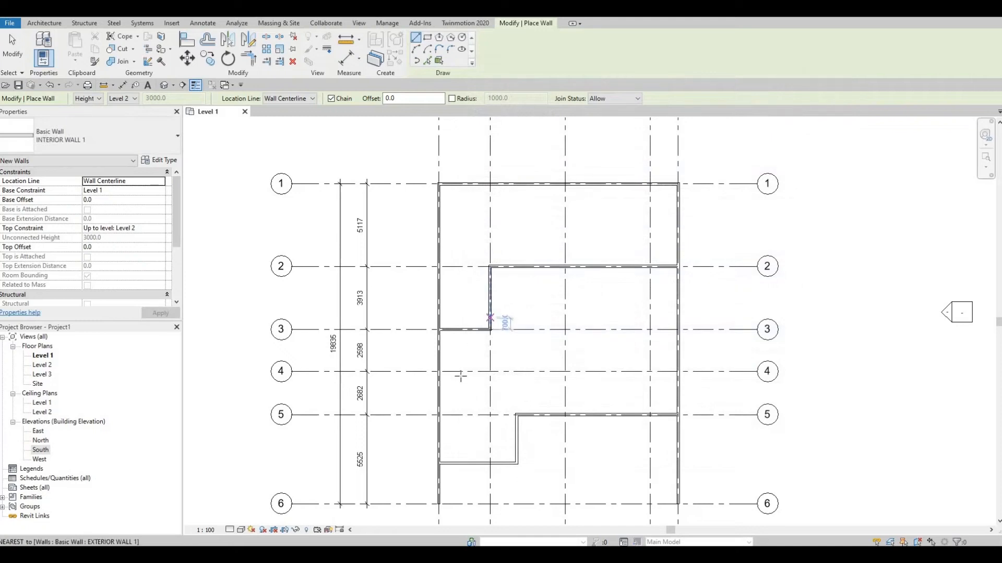
# Draw chained interior walls along grid 4 from the exterior wall to grid B, then up grid B, stopping short of grid 3
pyautogui.moveTo(470, 354); pyautogui.dragTo(472, 333, button='middle')
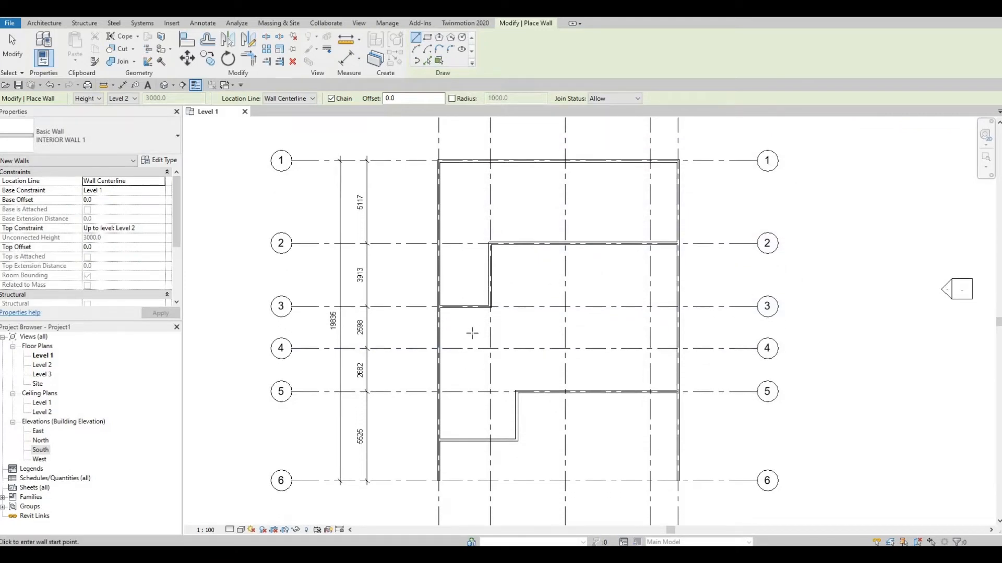
pyautogui.scroll(5, 478, 332)
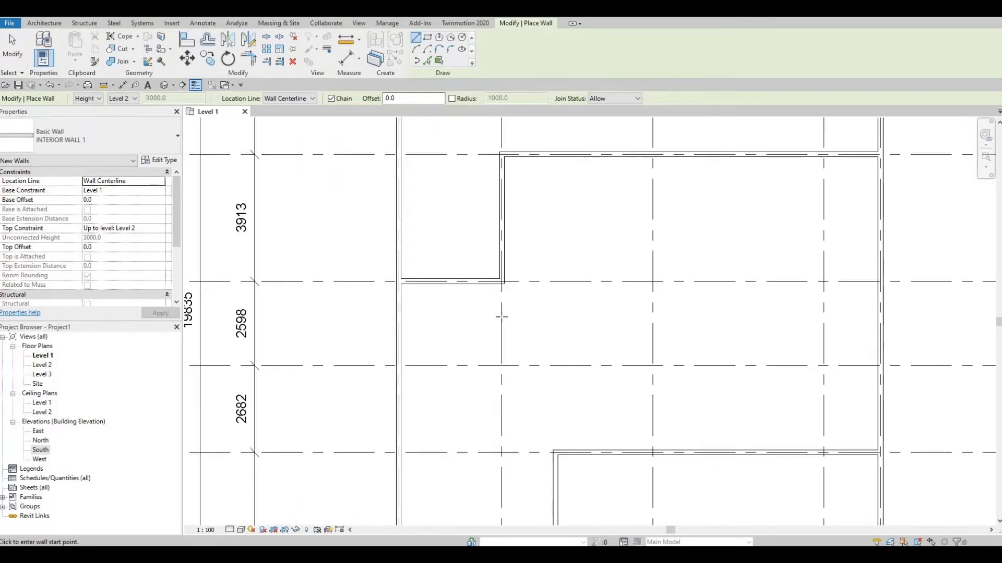
pyautogui.scroll(-2, 492, 295)
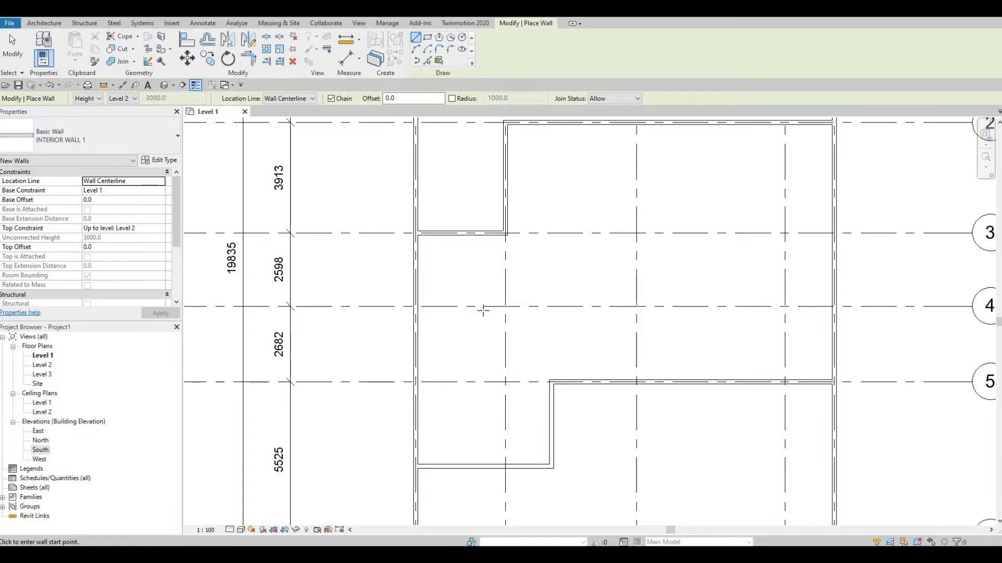
pyautogui.click(456, 307)
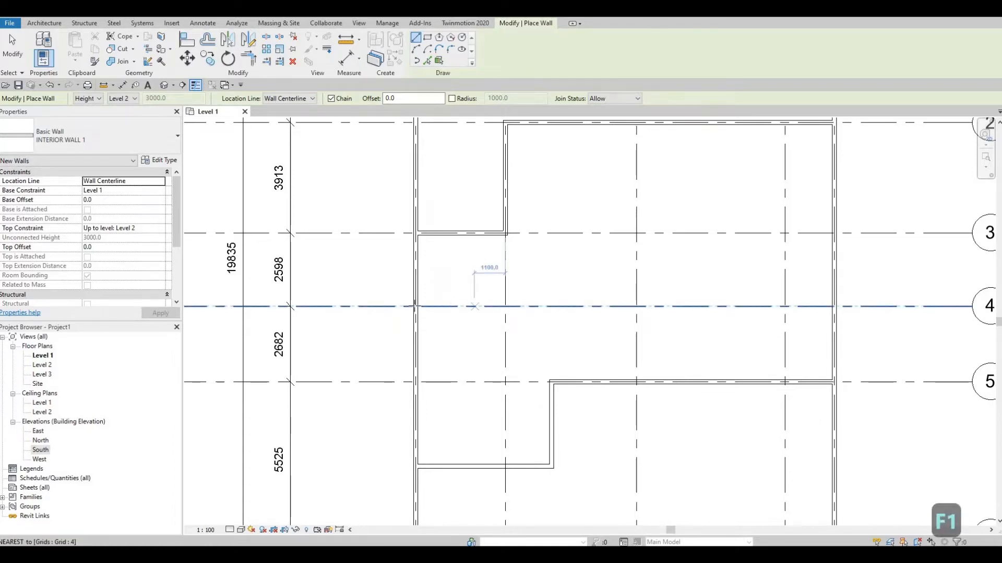
pyautogui.scroll(2, 444, 307)
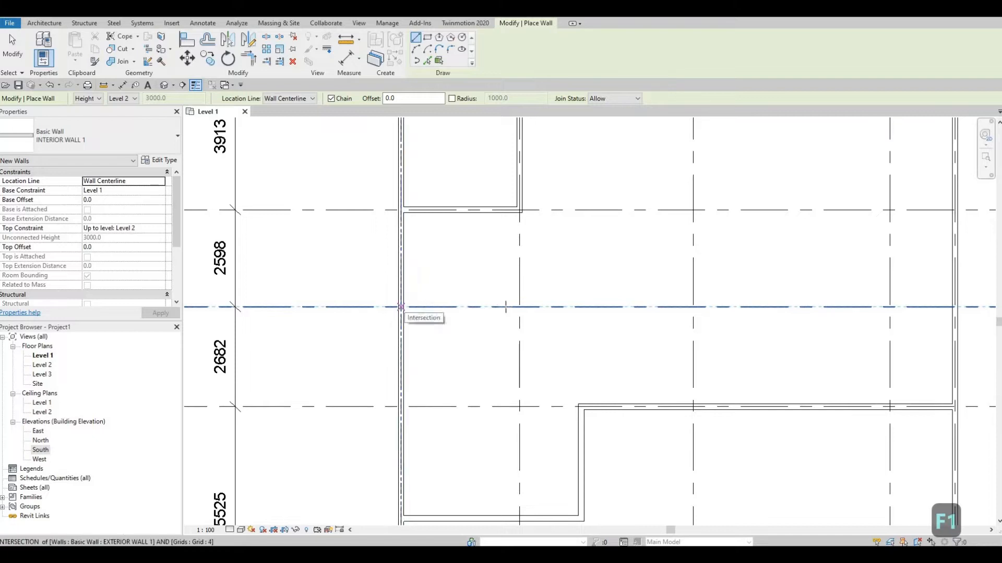
pyautogui.click(403, 306)
pyautogui.click(519, 306)
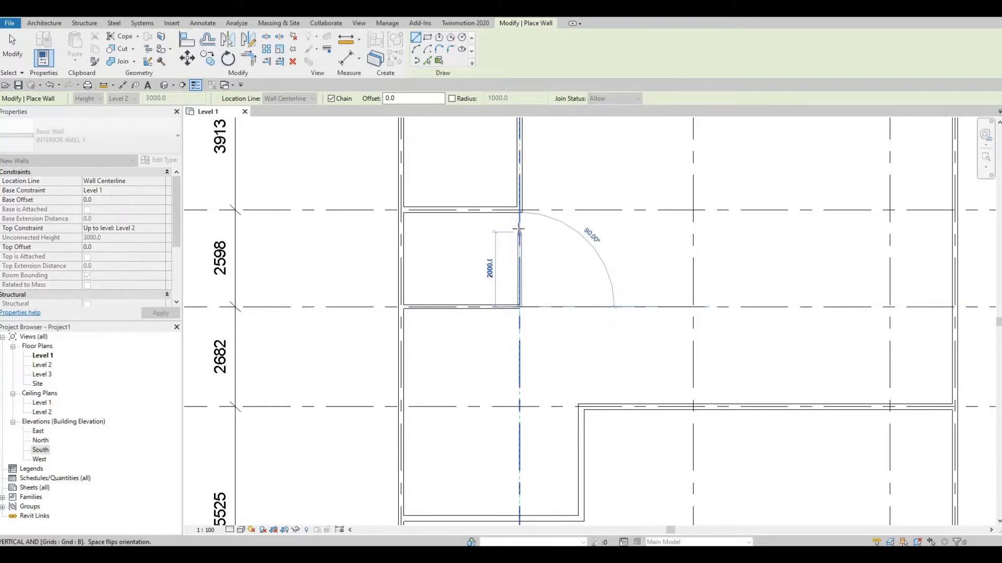
pyautogui.scroll(3, 519, 228)
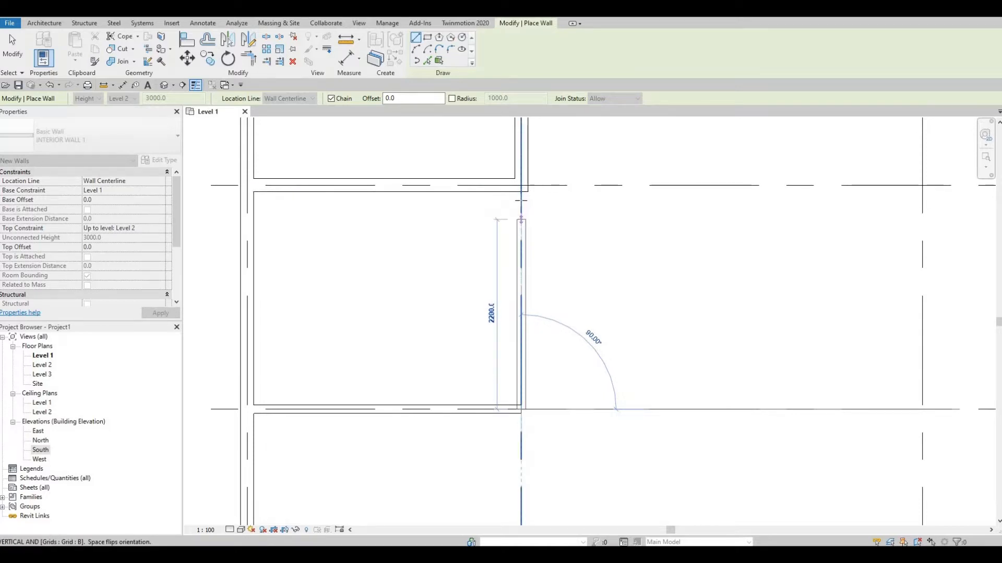
pyautogui.click(521, 232)
pyautogui.press('Escape')
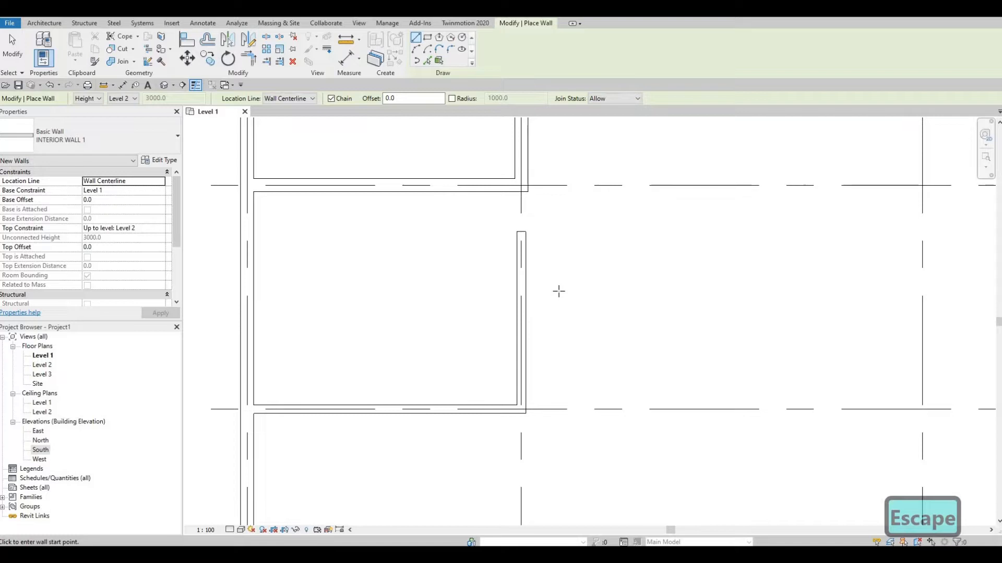
# Align the outer face of the interior wall along grid B with the outer face of the exterior wall above grid 3
pyautogui.press('a')
pyautogui.press('l')
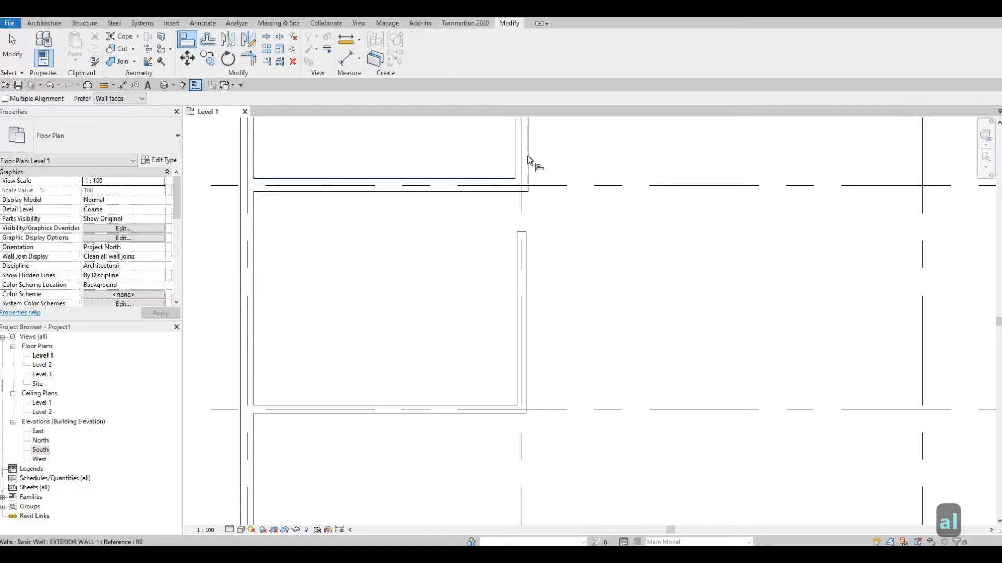
pyautogui.click(529, 170)
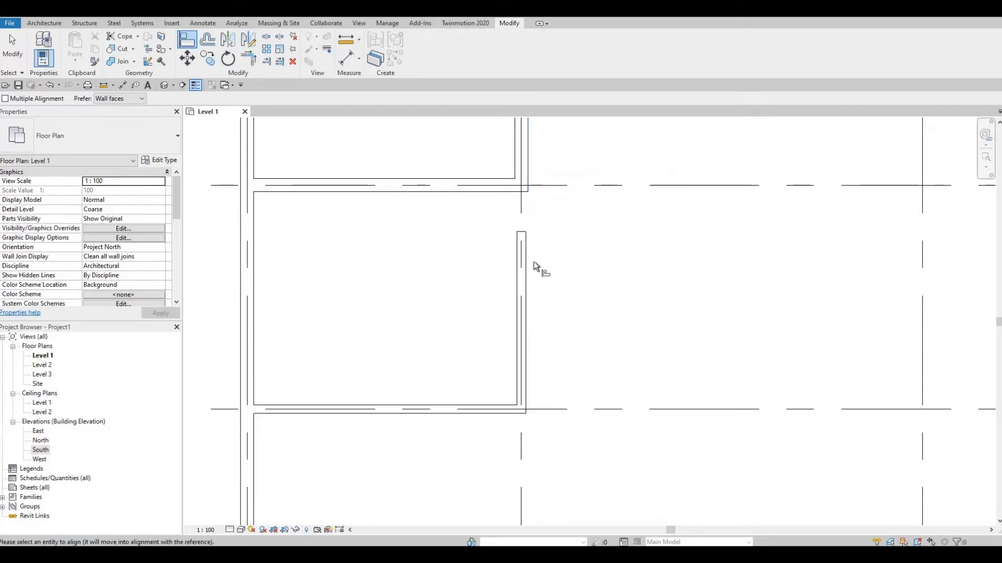
pyautogui.click(528, 270)
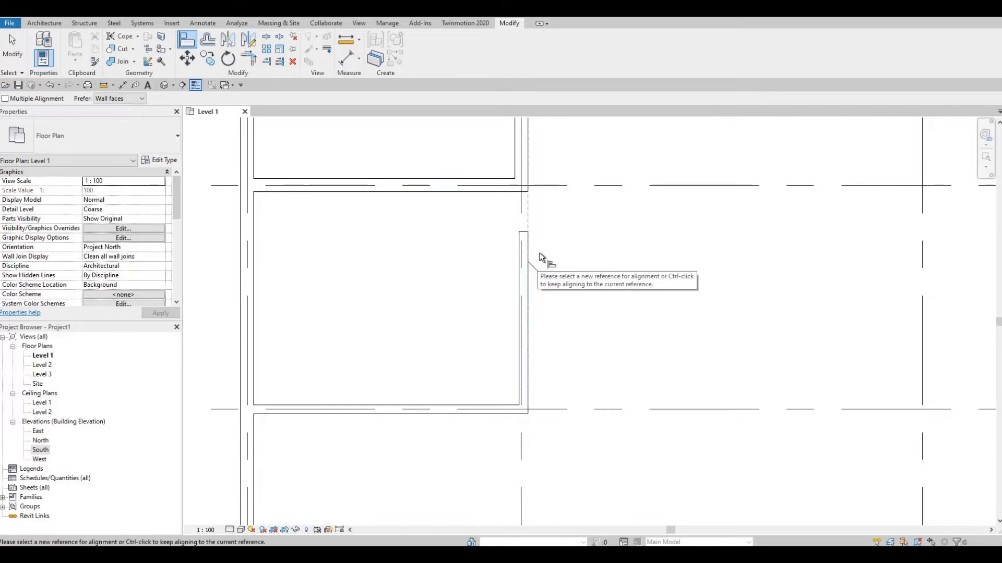
pyautogui.press('Escape')
pyautogui.press('Escape')
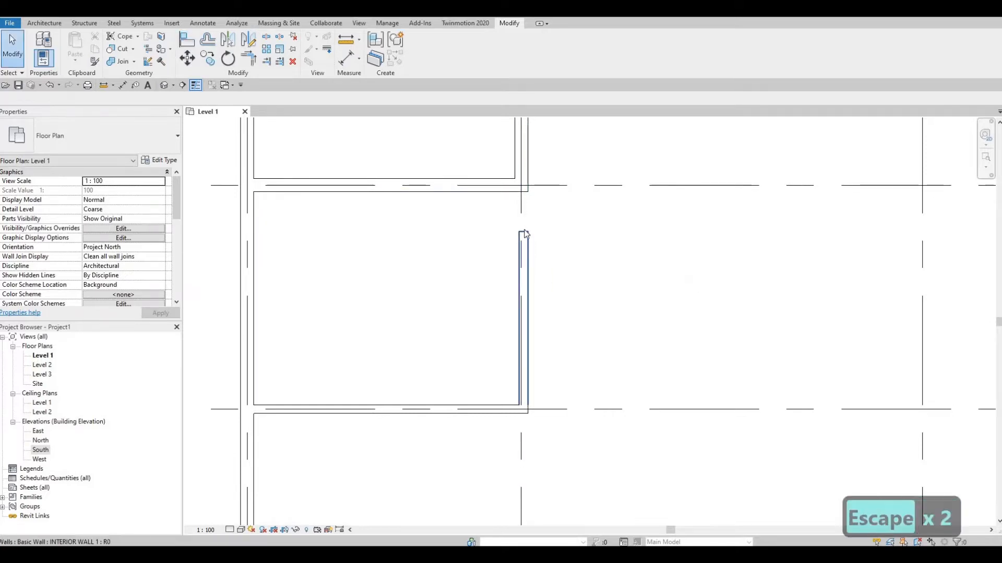
# Extend the free end of the interior wall along grid B up to the exterior wall on grid 3
pyautogui.click(524, 232)
pyautogui.moveTo(524, 231); pyautogui.dragTo(523, 191)
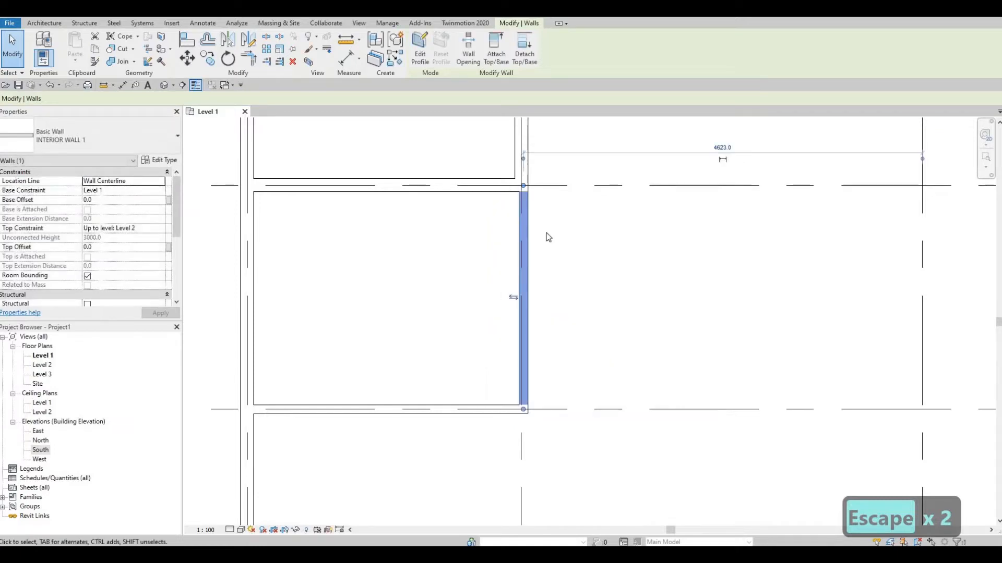
pyautogui.press('Escape')
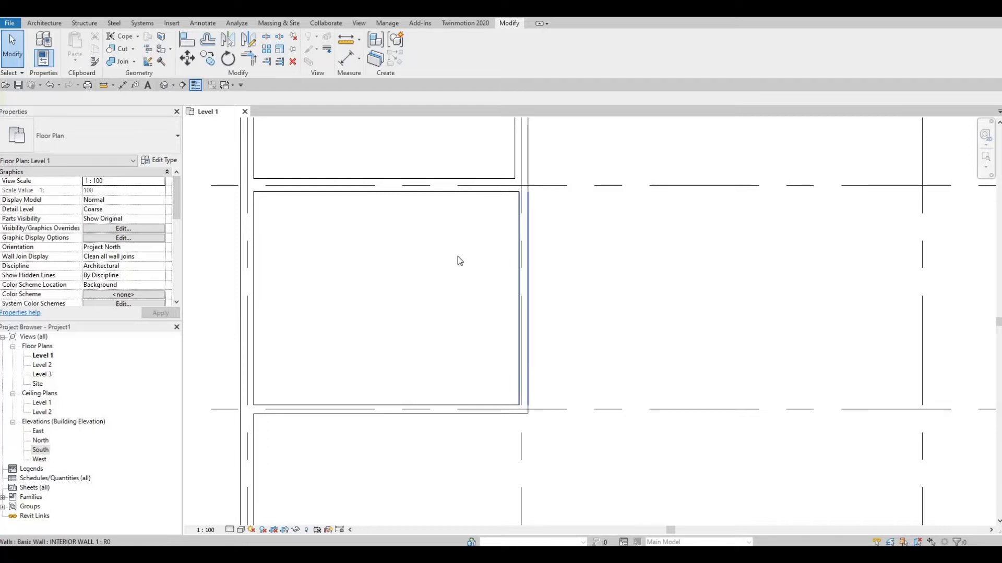
pyautogui.scroll(-5, 495, 283)
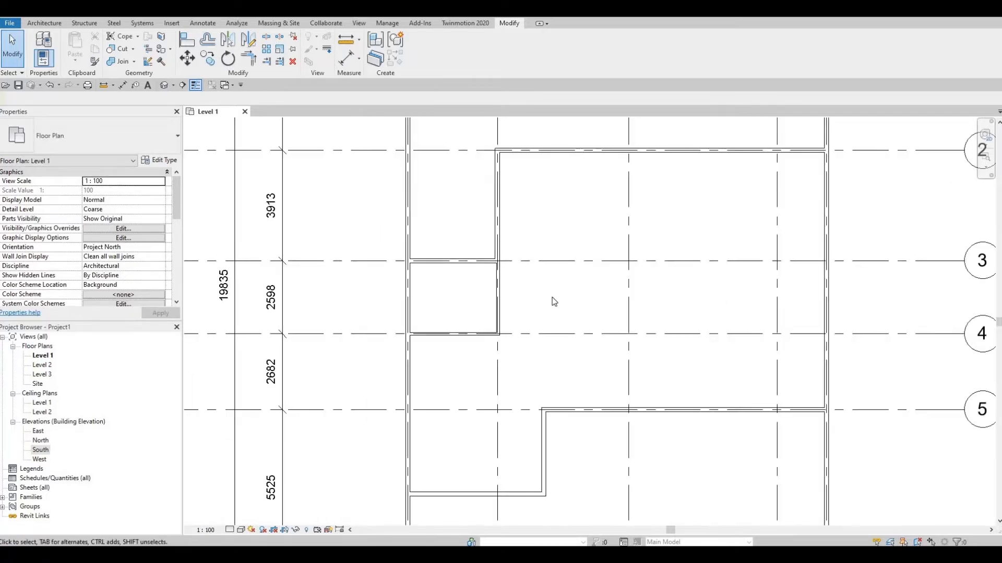
pyautogui.scroll(-4, 547, 313)
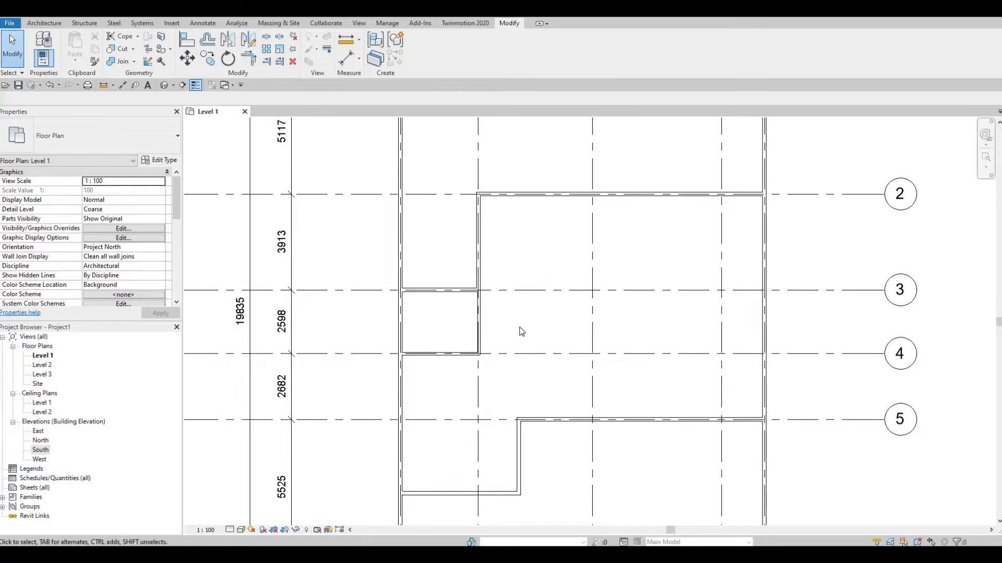
pyautogui.moveTo(579, 326); pyautogui.dragTo(559, 334, button='middle')
pyautogui.press('F1')
pyautogui.scroll(-2, 600, 345)
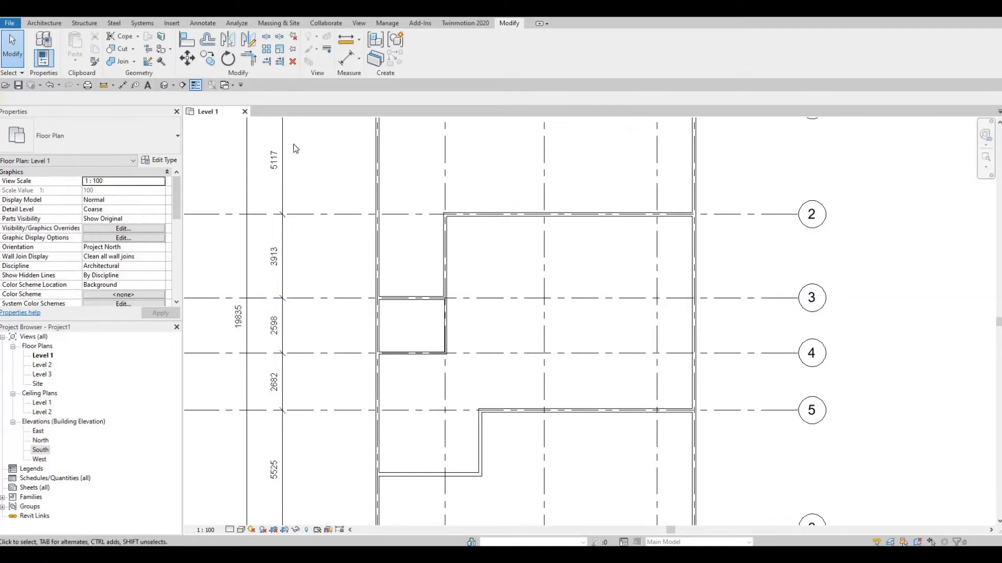
pyautogui.click(45, 23)
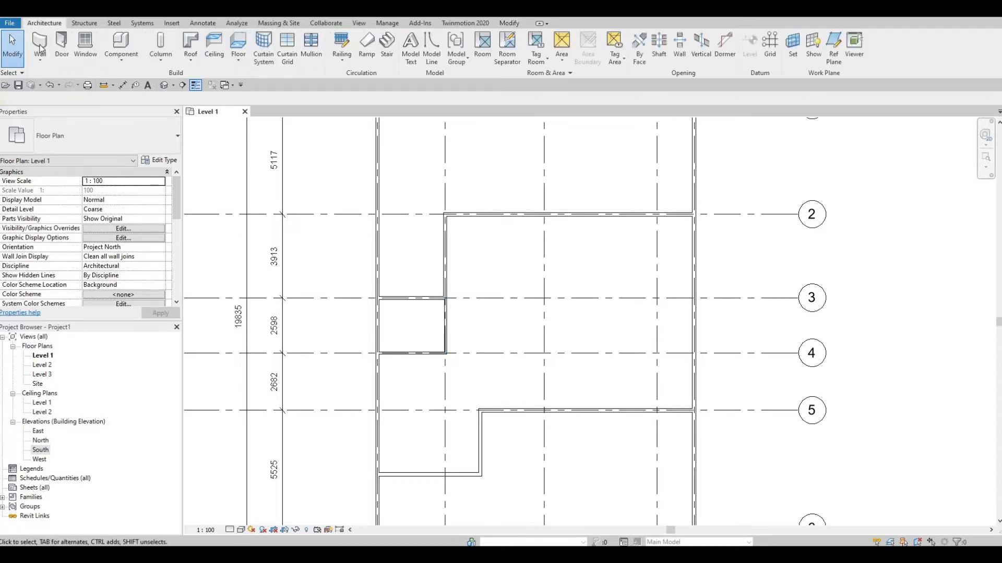
pyautogui.click(40, 46)
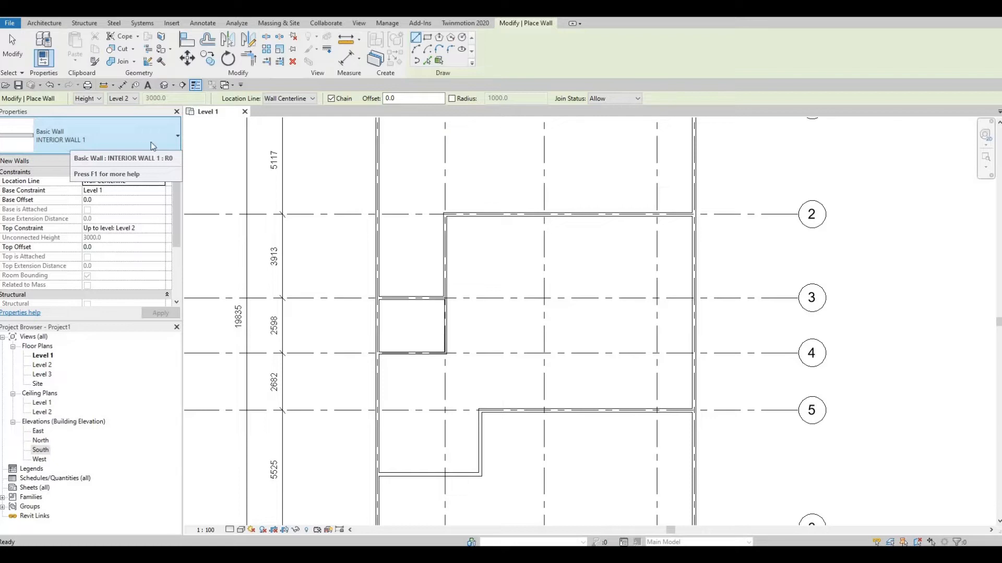
pyautogui.click(173, 143)
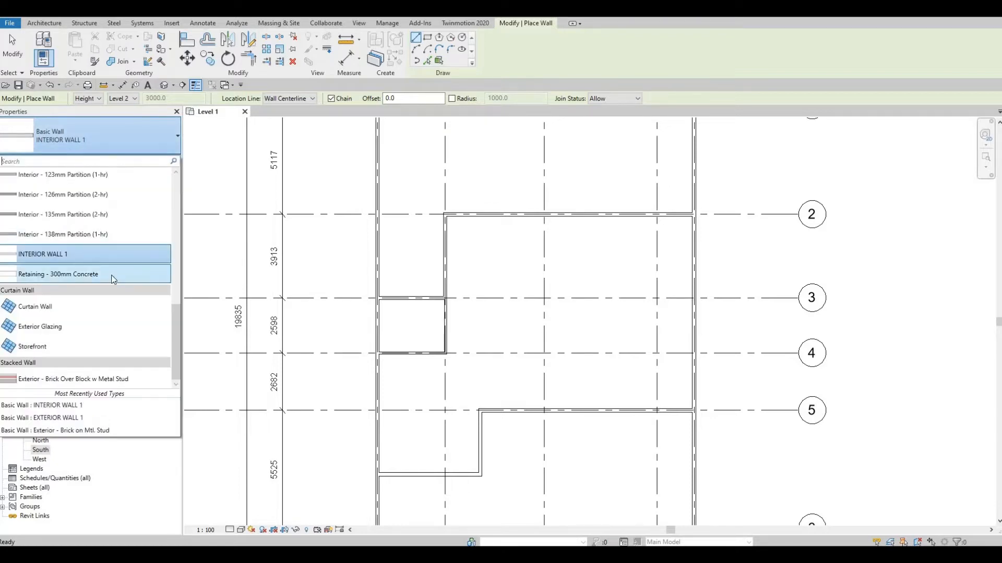
pyautogui.scroll(2, 99, 241)
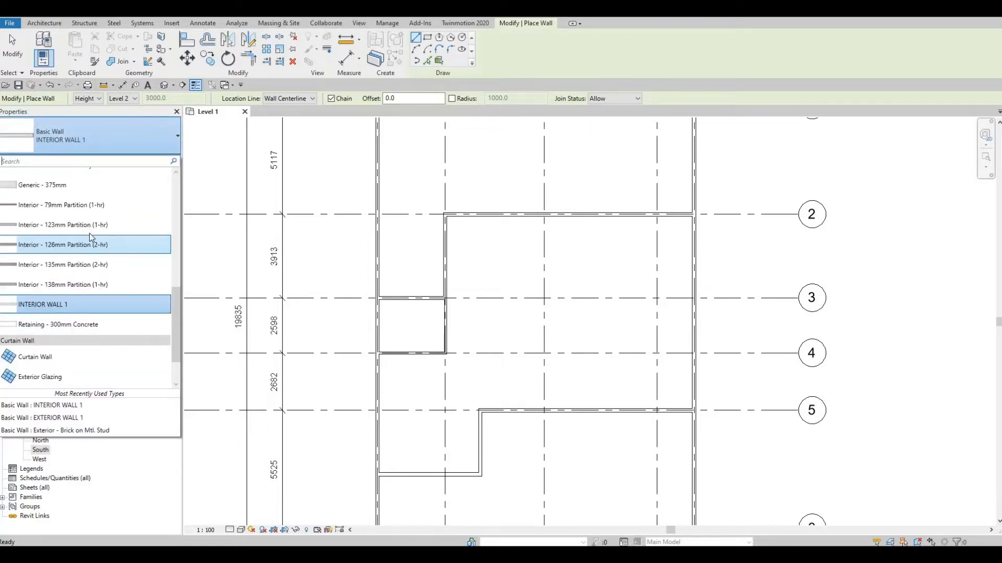
pyautogui.scroll(6, 89, 233)
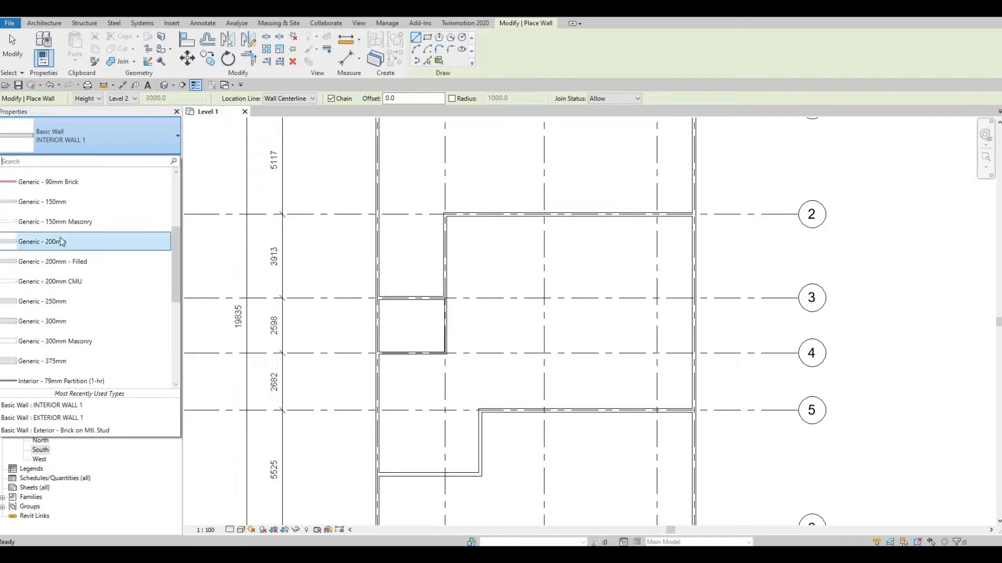
pyautogui.scroll(3, 62, 242)
pyautogui.press('Escape')
pyautogui.press('Escape')
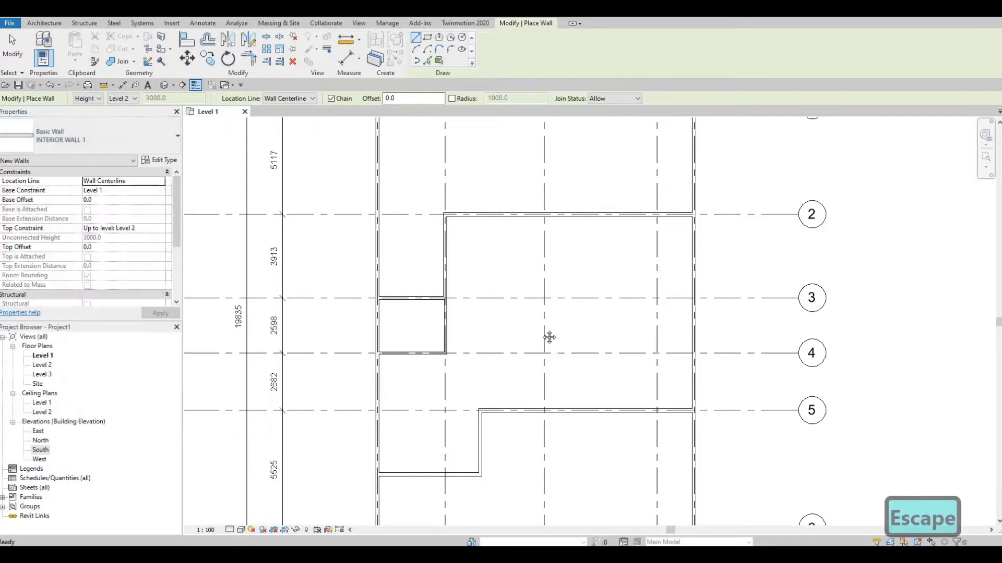
# Draw an EXTERIOR WALL 1 wall along the vertical grid just right of grid C, from the wall on grid 2 to grid 5
pyautogui.scroll(-1, 559, 323)
pyautogui.scroll(1, 525, 284)
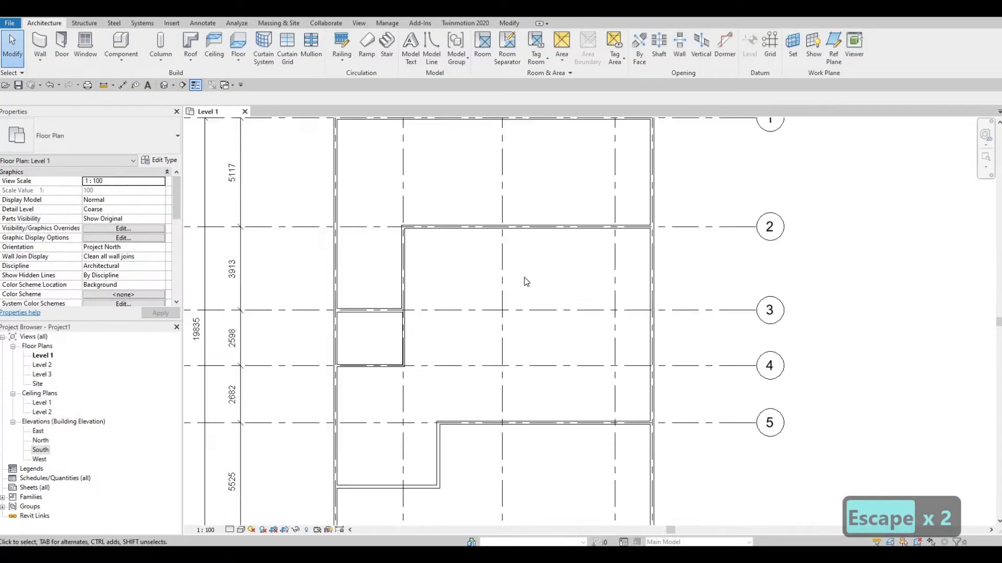
pyautogui.scroll(-1, 524, 284)
pyautogui.press('F1')
pyautogui.press('F1')
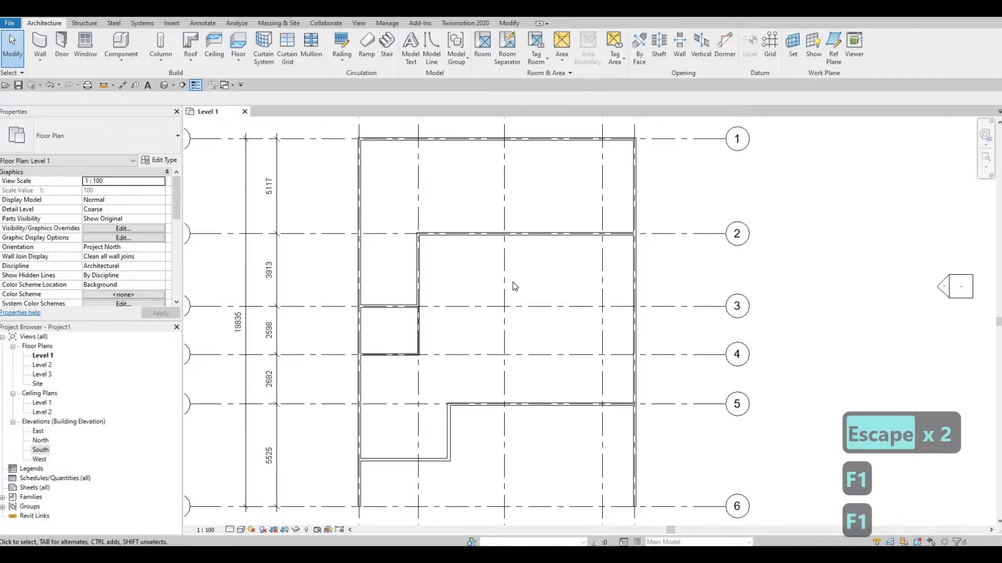
pyautogui.click(418, 255)
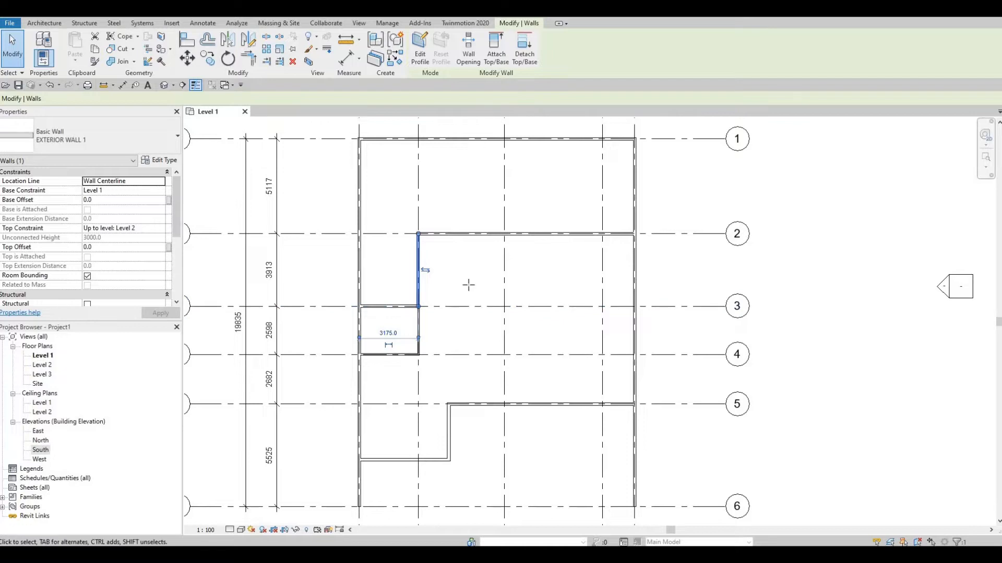
pyautogui.press('c')
pyautogui.press('s')
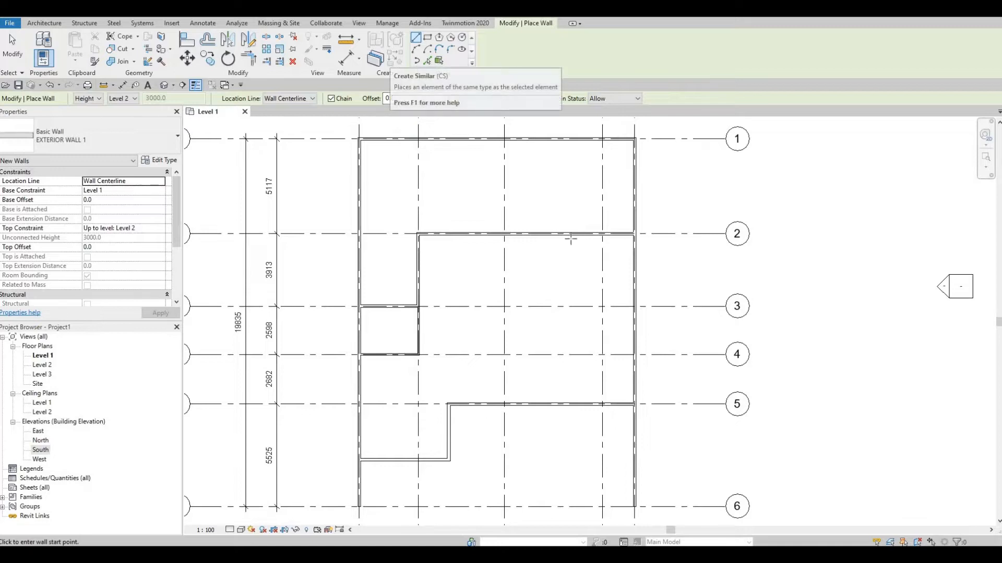
pyautogui.click(602, 234)
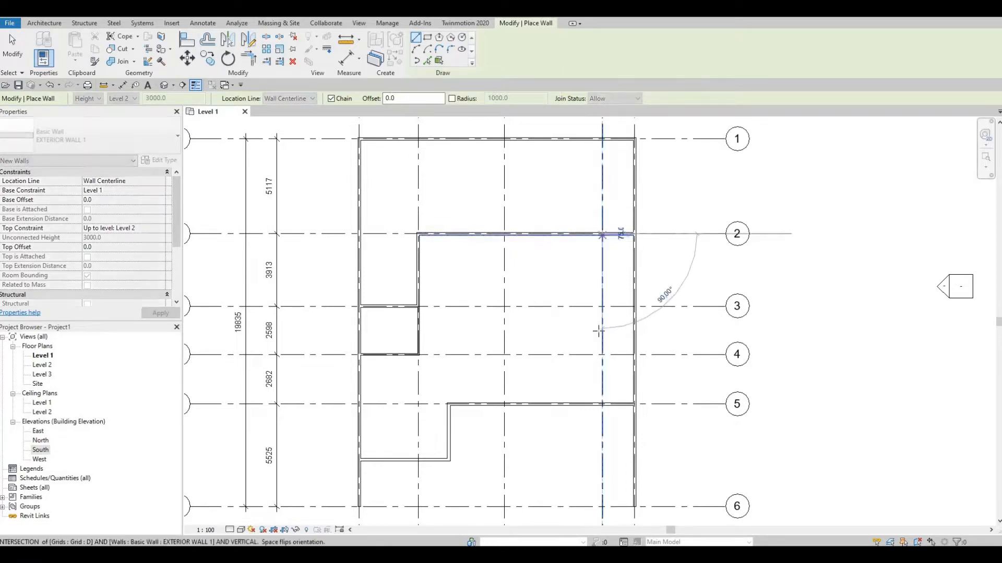
pyautogui.click(602, 404)
pyautogui.press('Escape')
pyautogui.press('Escape')
pyautogui.press('Escape')
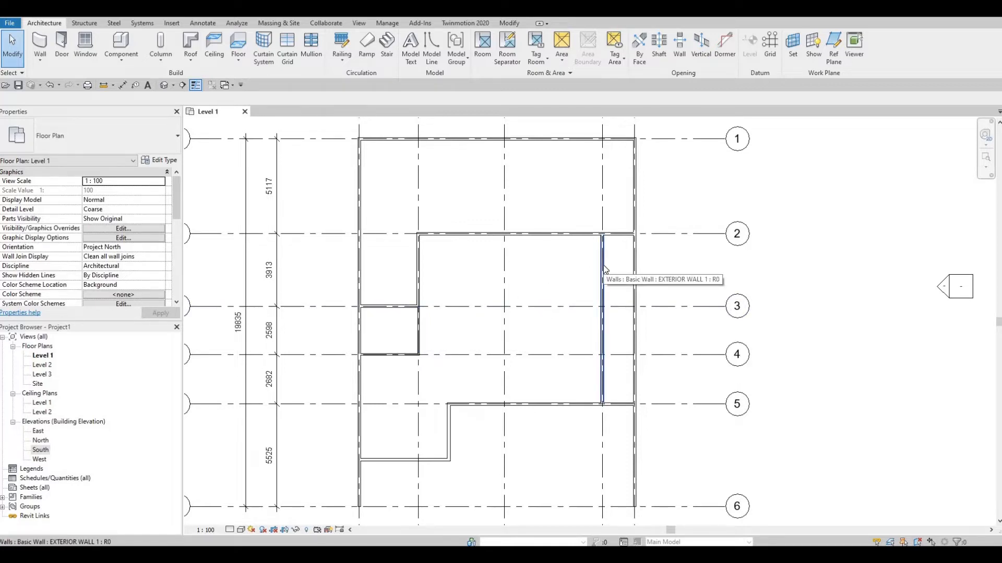
pyautogui.click(42, 44)
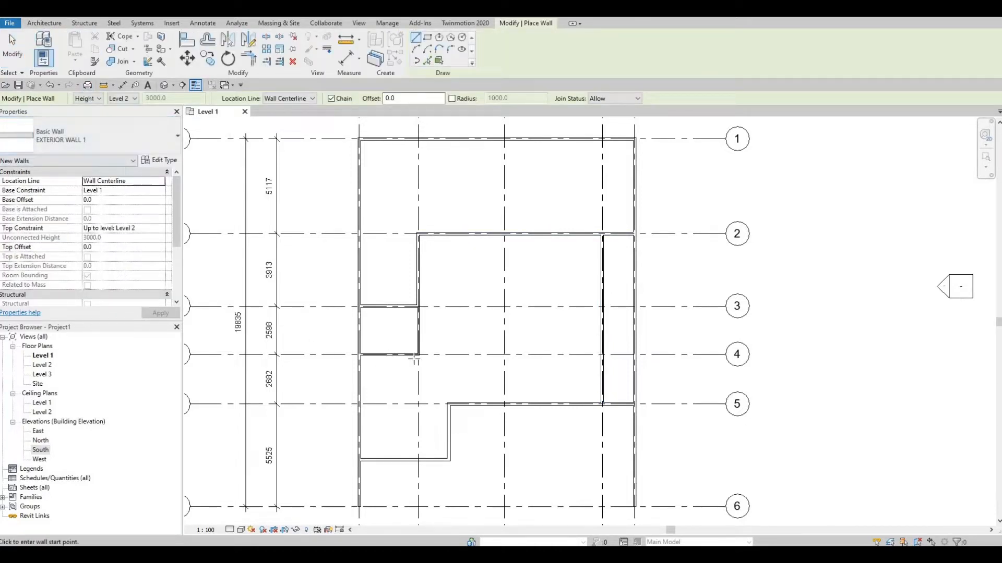
pyautogui.click(145, 139)
pyautogui.scroll(-4, 70, 283)
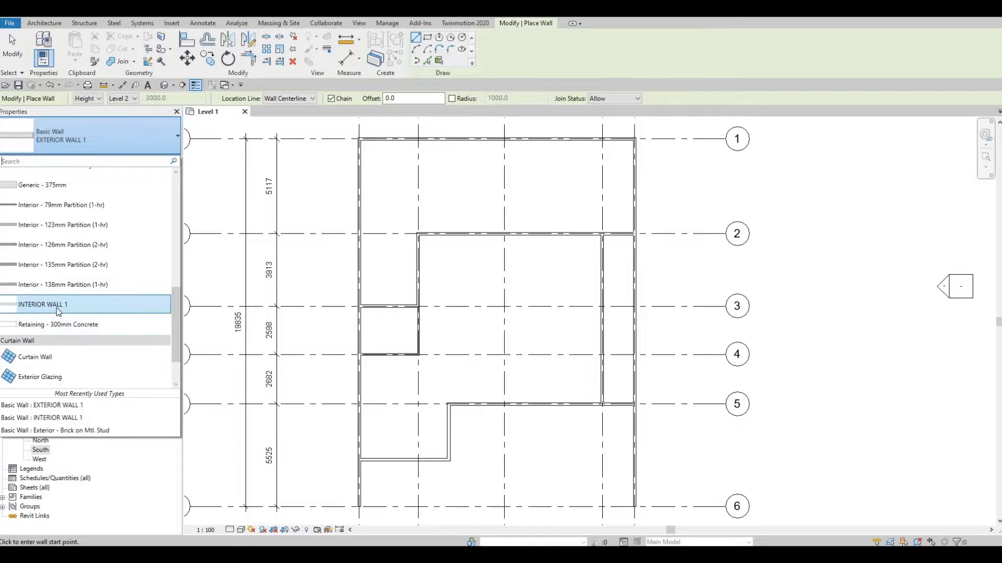
pyautogui.scroll(3, 60, 180)
pyautogui.scroll(2, 59, 178)
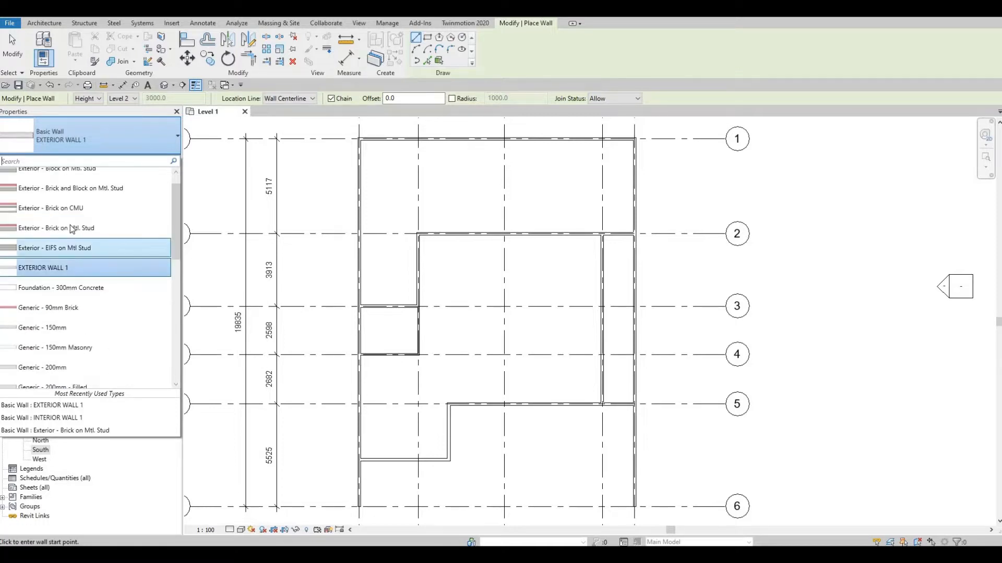
pyautogui.scroll(-5, 78, 251)
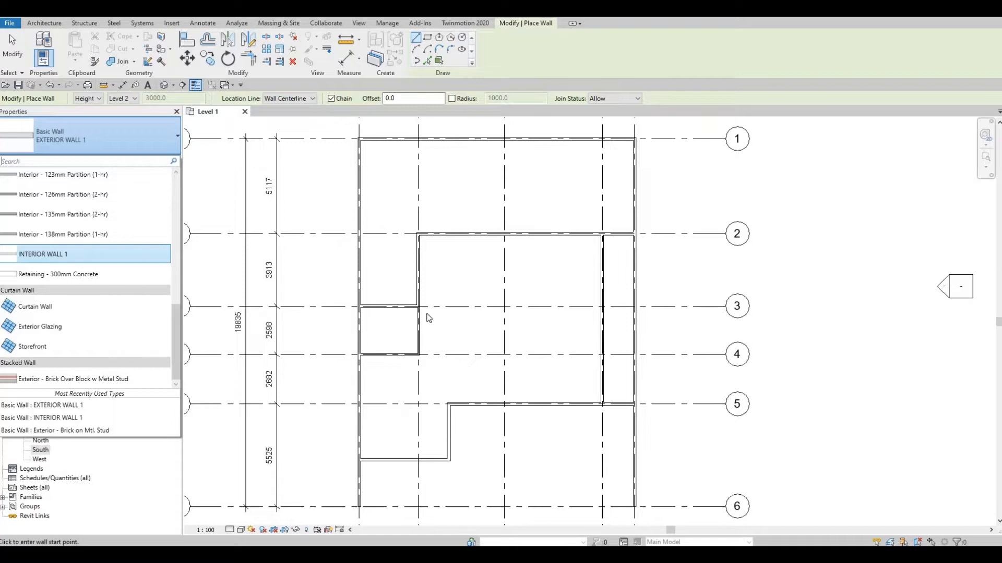
pyautogui.press('Escape')
pyautogui.press('Escape')
pyautogui.press('Escape')
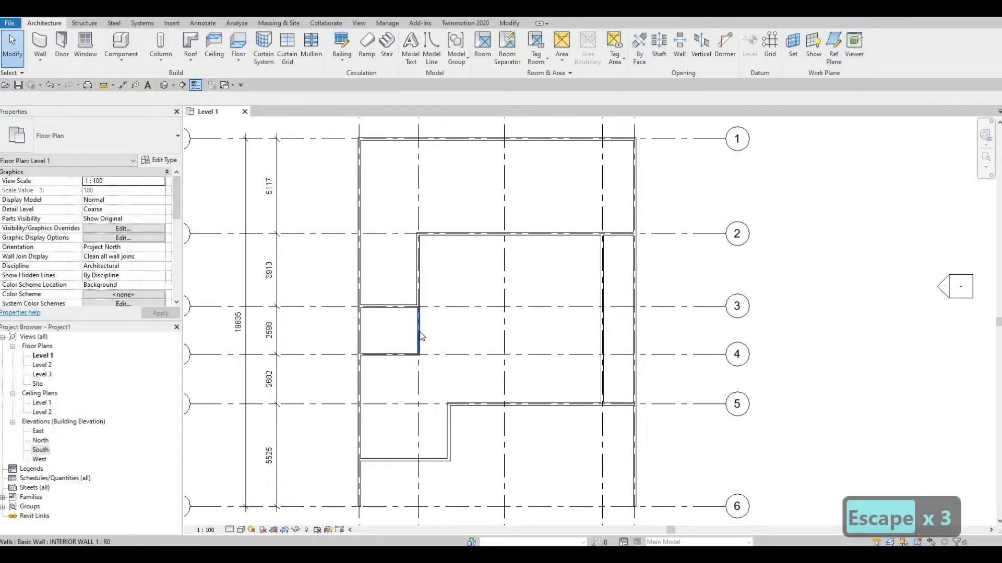
# Draw an INTERIOR WALL 1 wall about 4500 mm long up grid C from the wall on grid 5, stopping short of grid 3
pyautogui.click(419, 336)
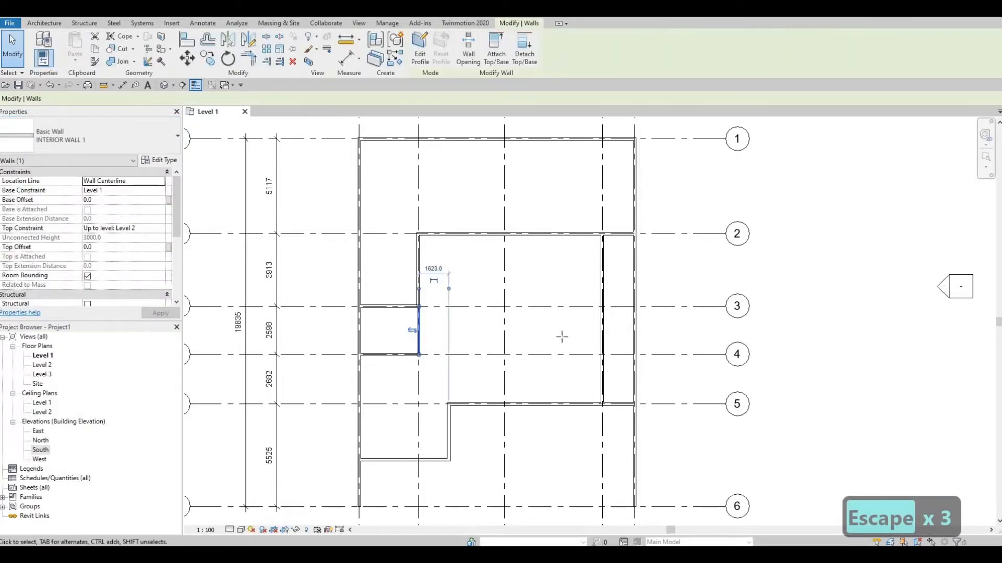
pyautogui.press('c')
pyautogui.press('s')
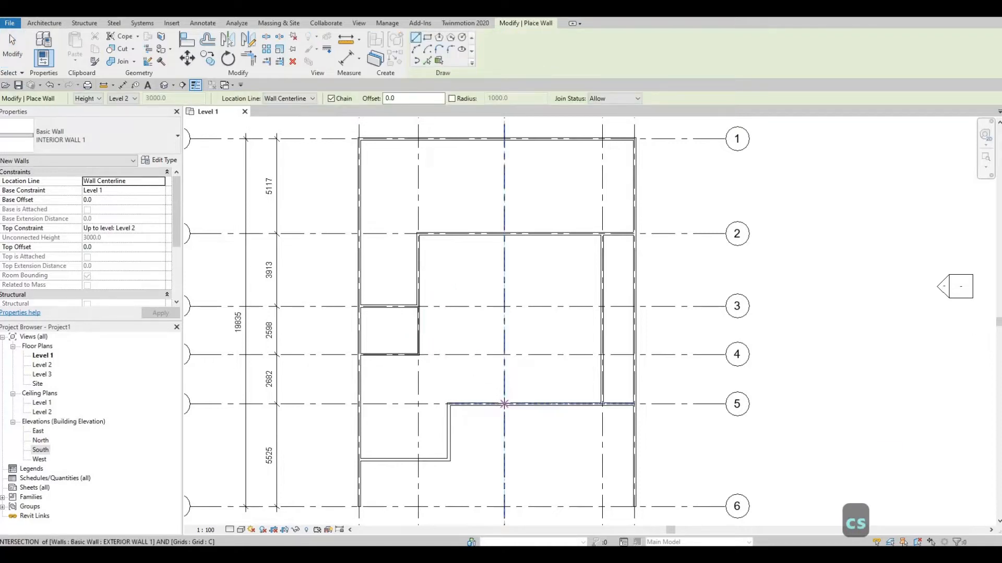
pyautogui.click(504, 402)
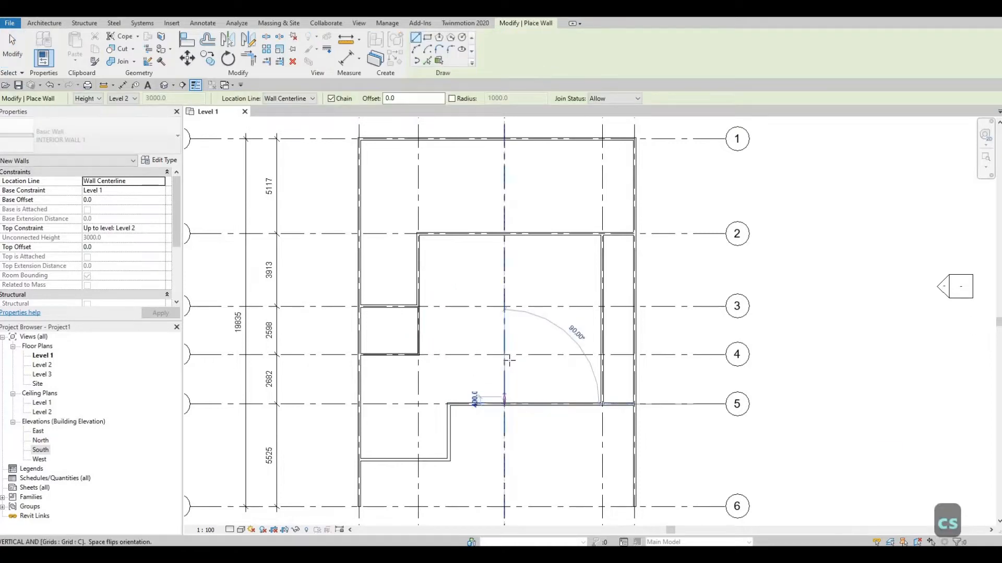
pyautogui.click(504, 321)
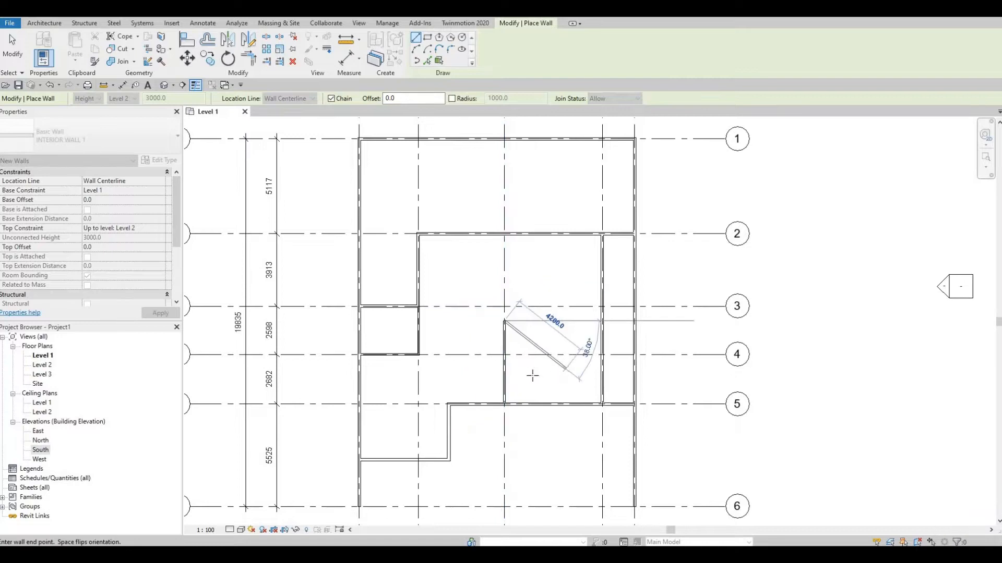
pyautogui.press('Escape')
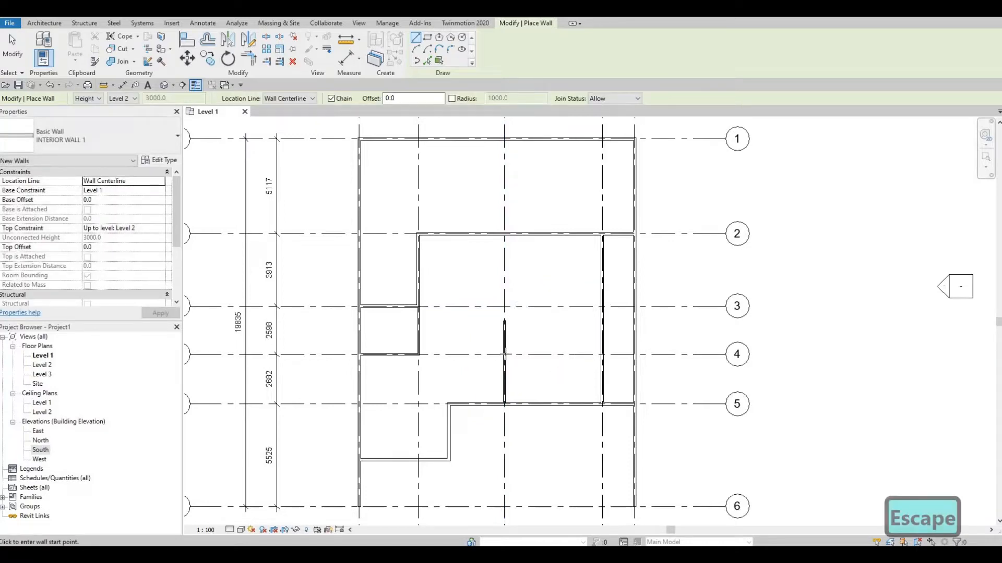
pyautogui.press('Escape')
pyautogui.click(505, 337)
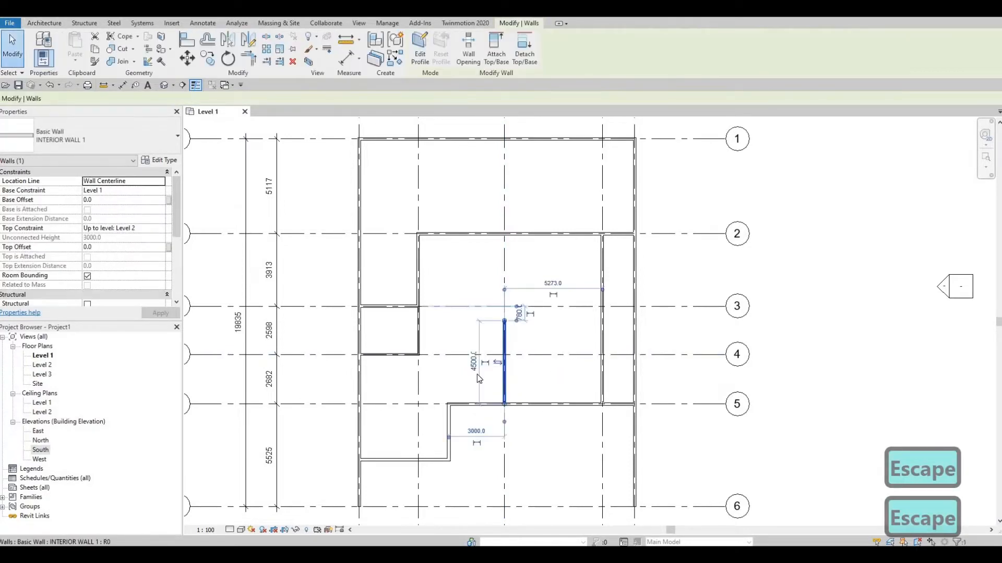
pyautogui.click(473, 361)
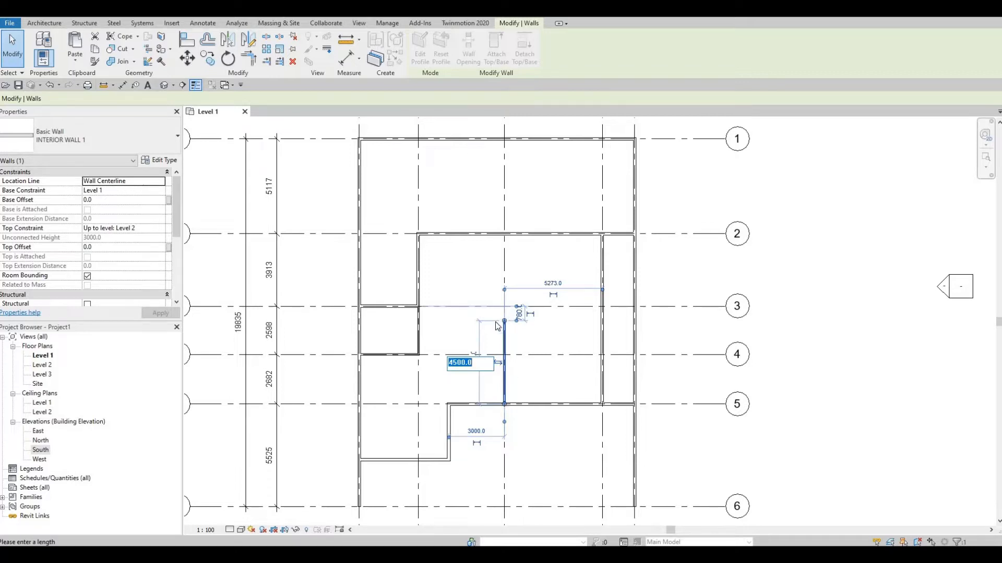
pyautogui.press('Escape')
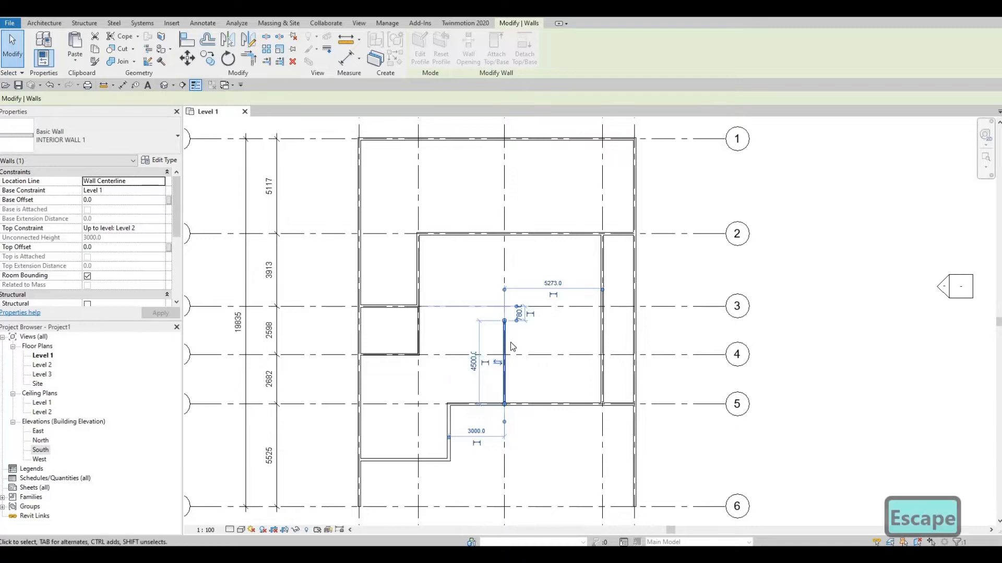
pyautogui.press('Escape')
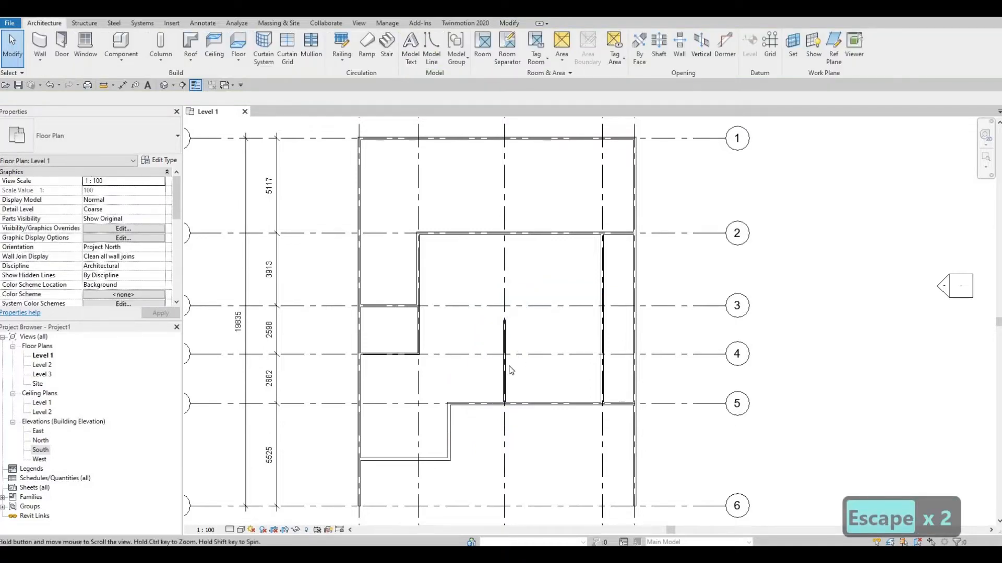
# Draw a 1650 mm long interior wall up from the wall on grid 5, about 1200 mm left of the wall on grid C
pyautogui.click(505, 368)
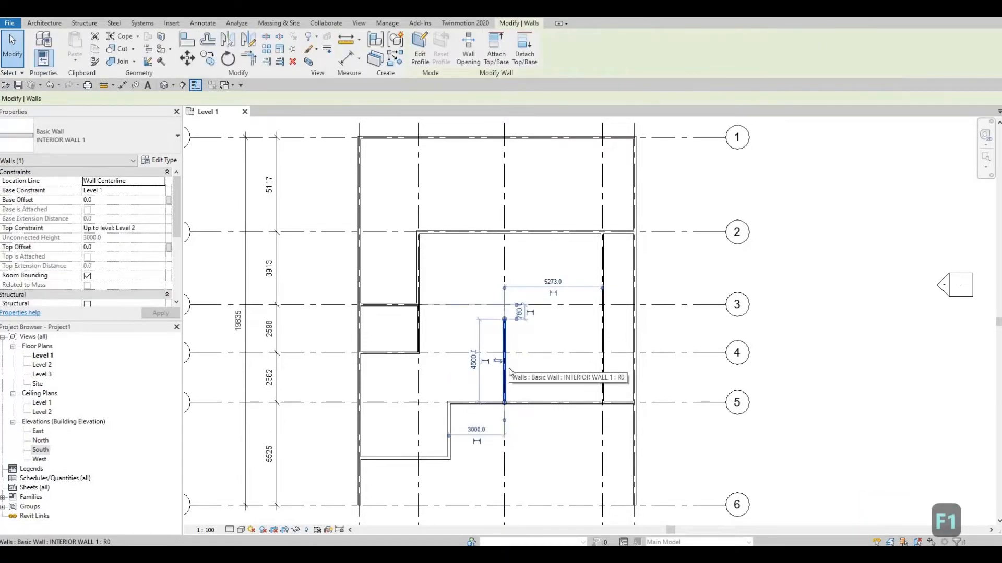
pyautogui.press('c')
pyautogui.press('s')
pyautogui.scroll(4, 469, 409)
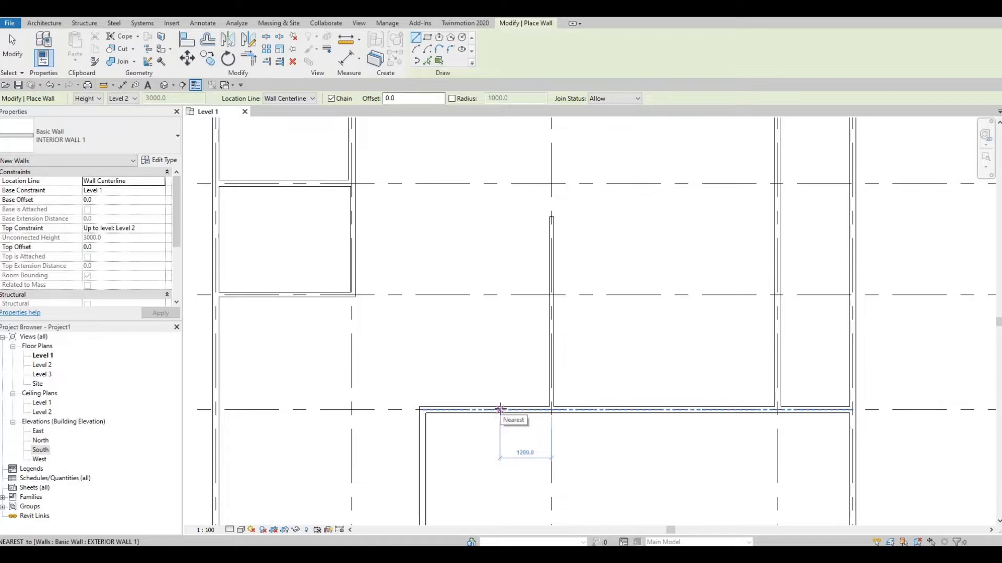
pyautogui.click(500, 409)
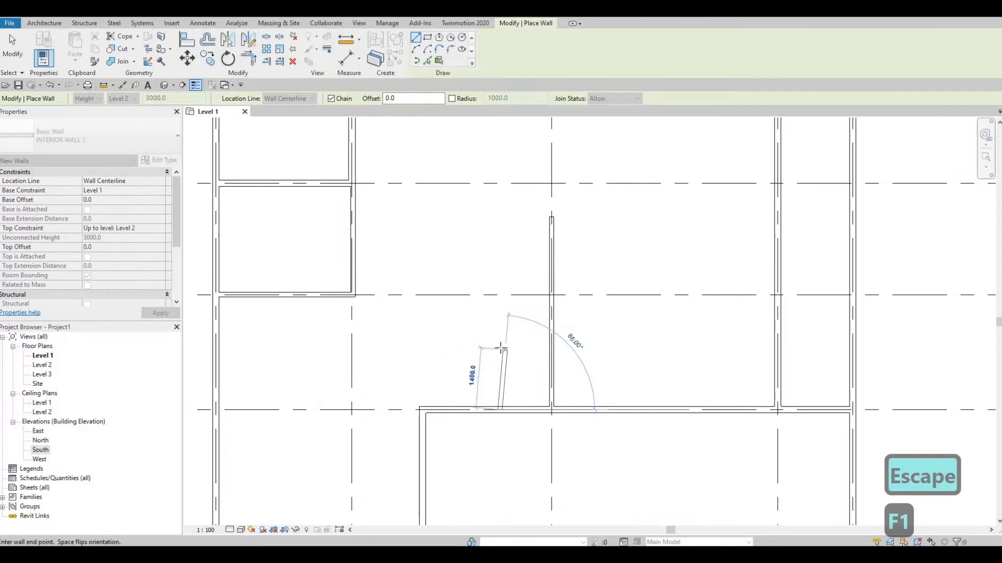
pyautogui.write('1650')
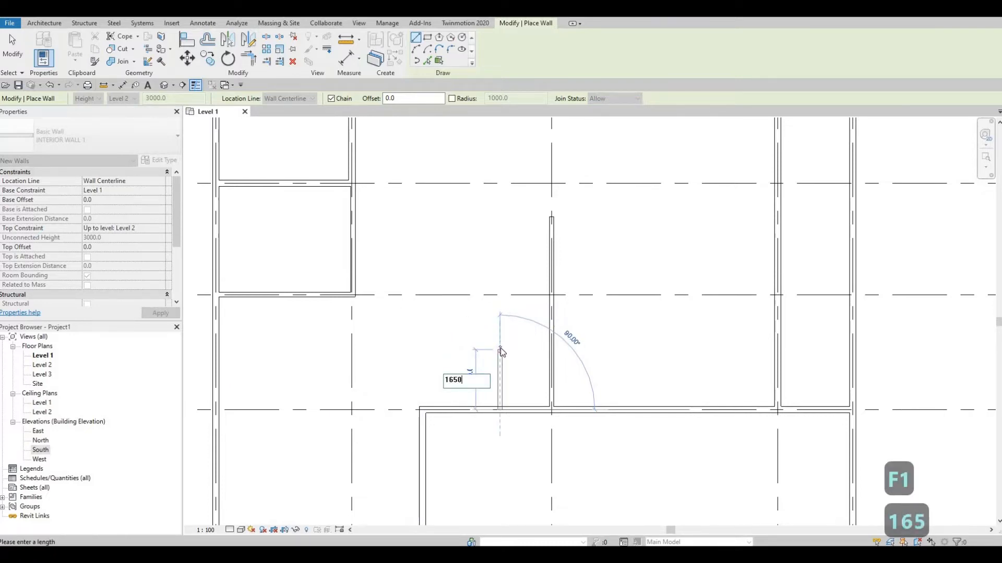
pyautogui.press('Return')
pyautogui.press('Escape')
pyautogui.press('Escape')
# Set the distance between the short interior wall and the wall on grid C to 1650 mm
pyautogui.click(549, 385)
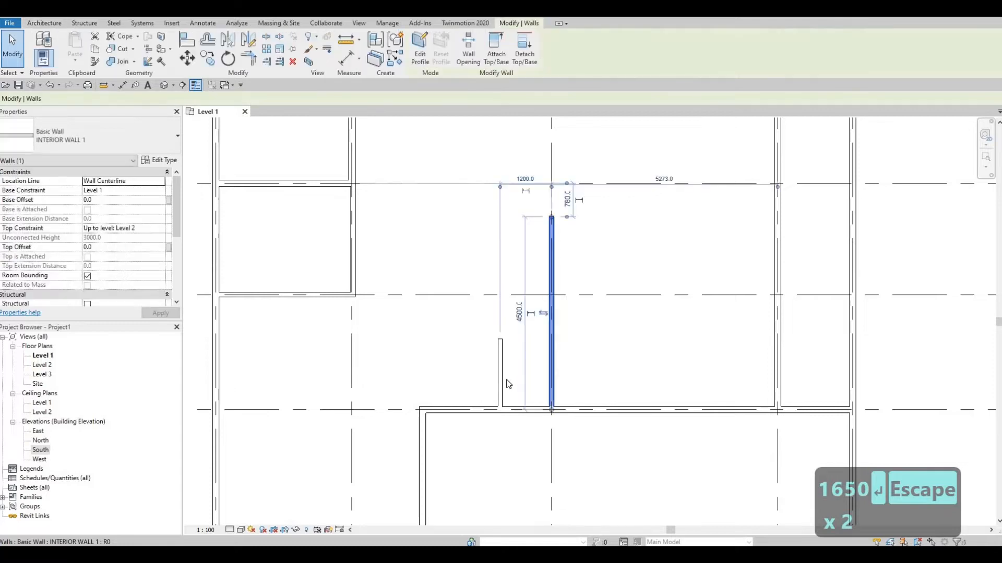
pyautogui.press('Escape')
pyautogui.click(501, 375)
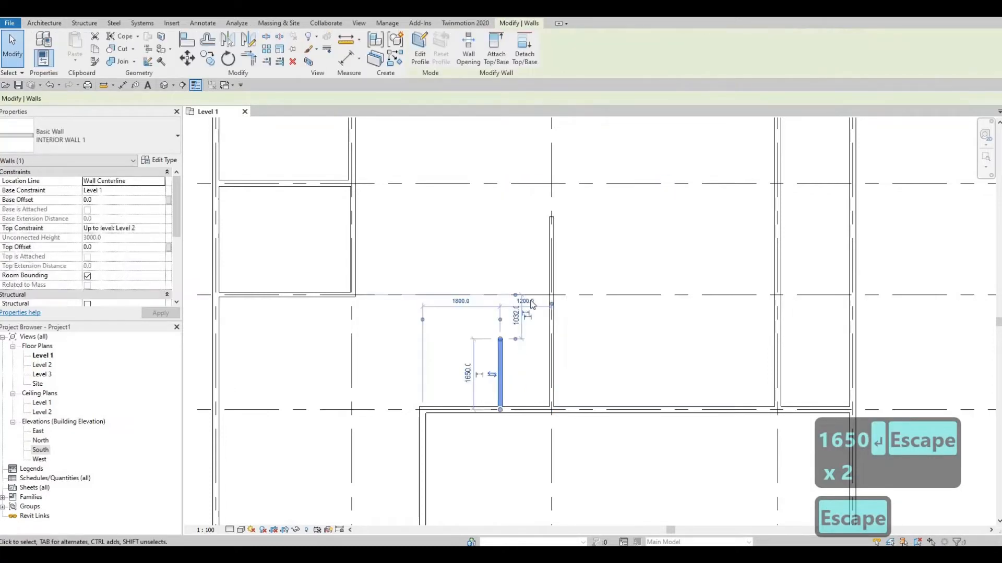
pyautogui.click(532, 305)
pyautogui.write('1650')
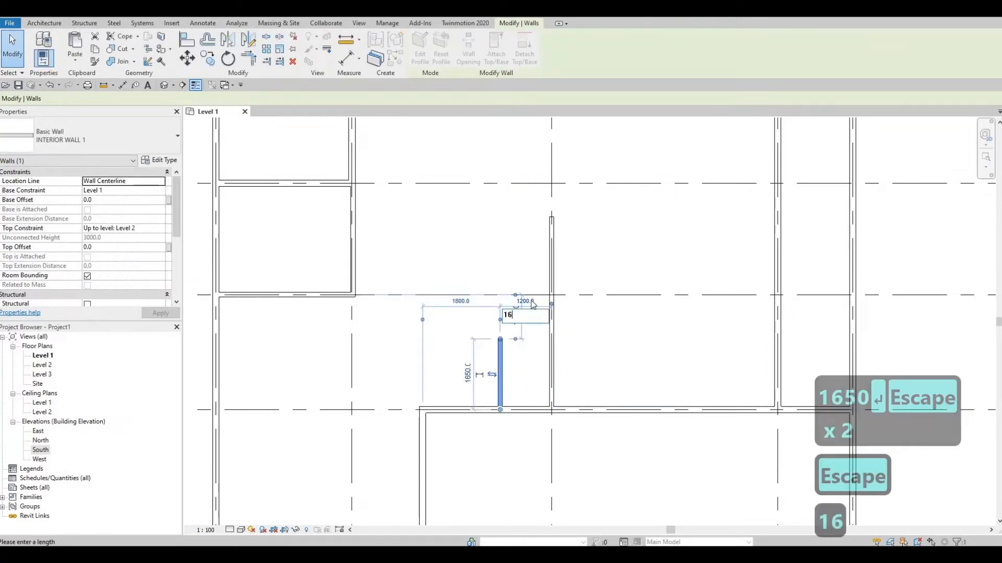
pyautogui.press('Return')
pyautogui.press('Escape')
pyautogui.press('Escape')
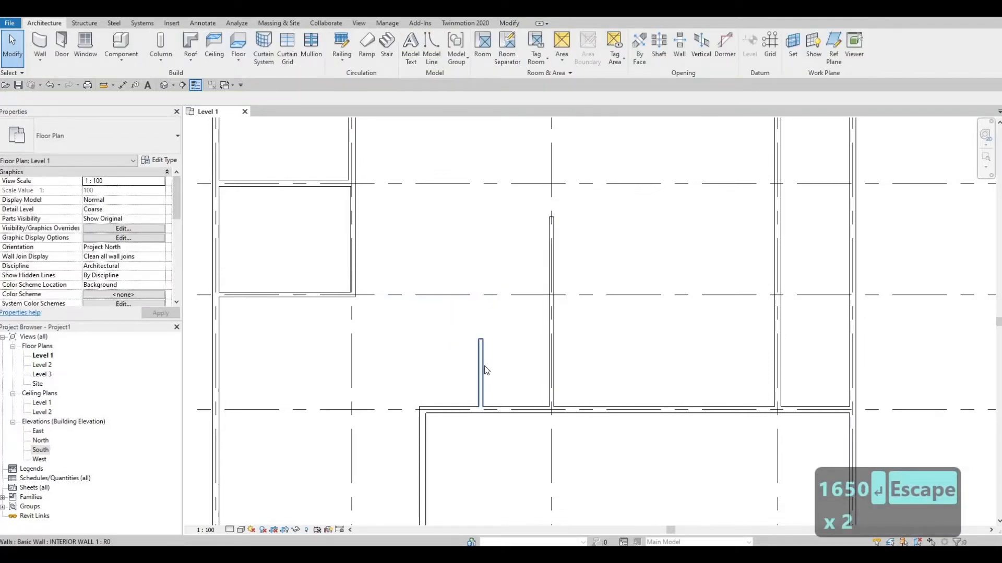
pyautogui.click(484, 365)
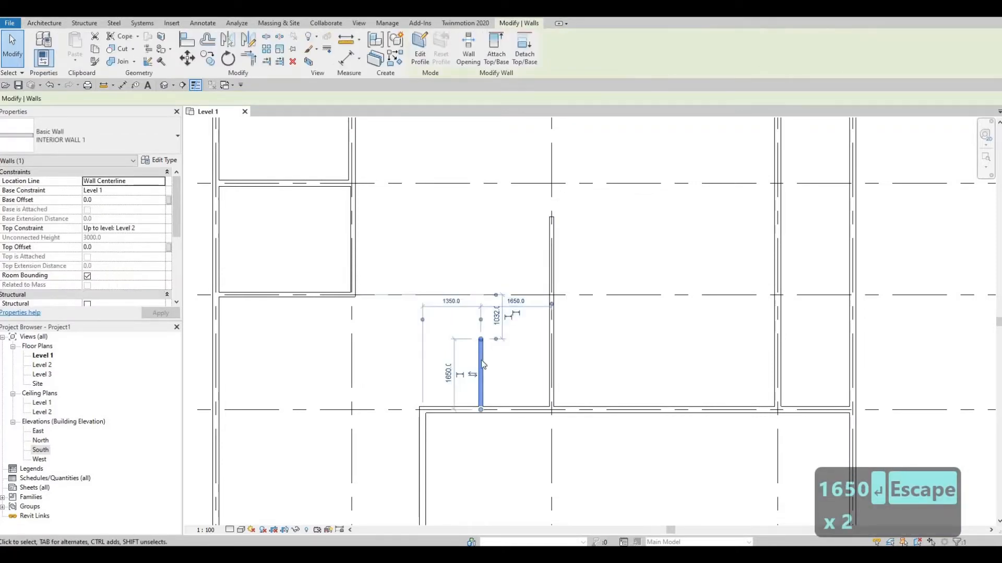
pyautogui.press('Escape')
pyautogui.press('Escape')
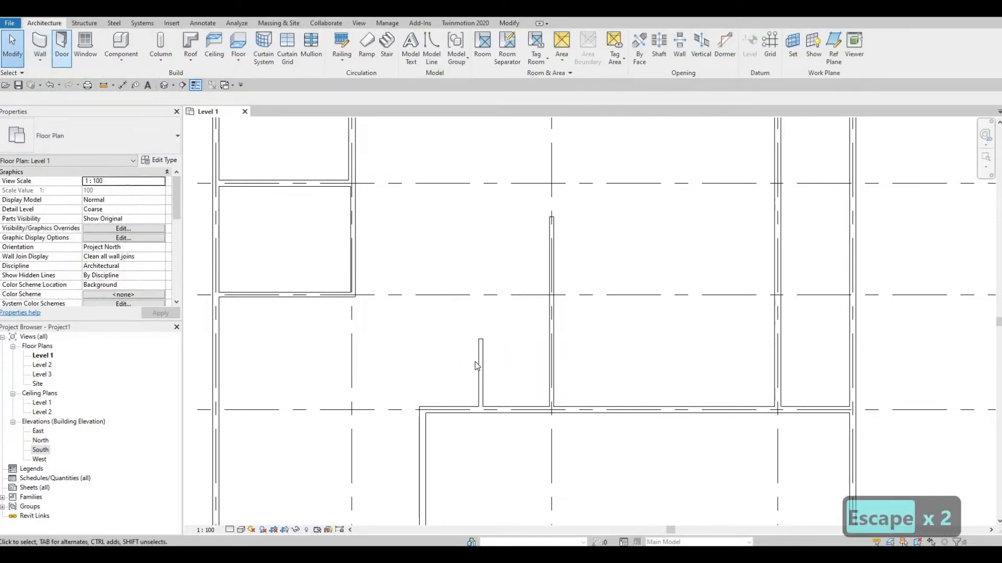
# Draw chained interior walls from the short wall's upper end, about 1350 mm to the left, then down, stopping short of the wall on grid 5
pyautogui.click(481, 359)
pyautogui.press('c')
pyautogui.press('s')
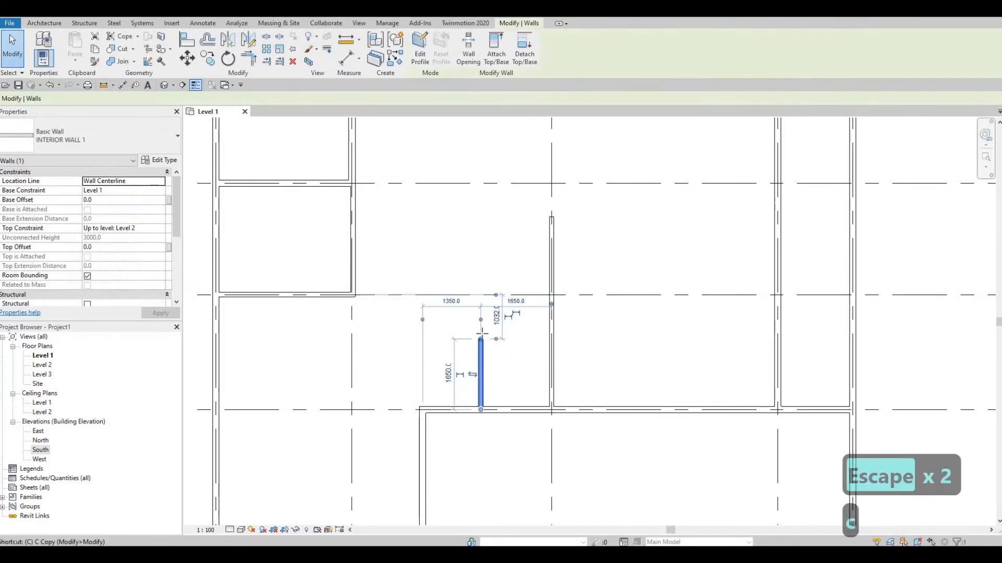
pyautogui.click(480, 339)
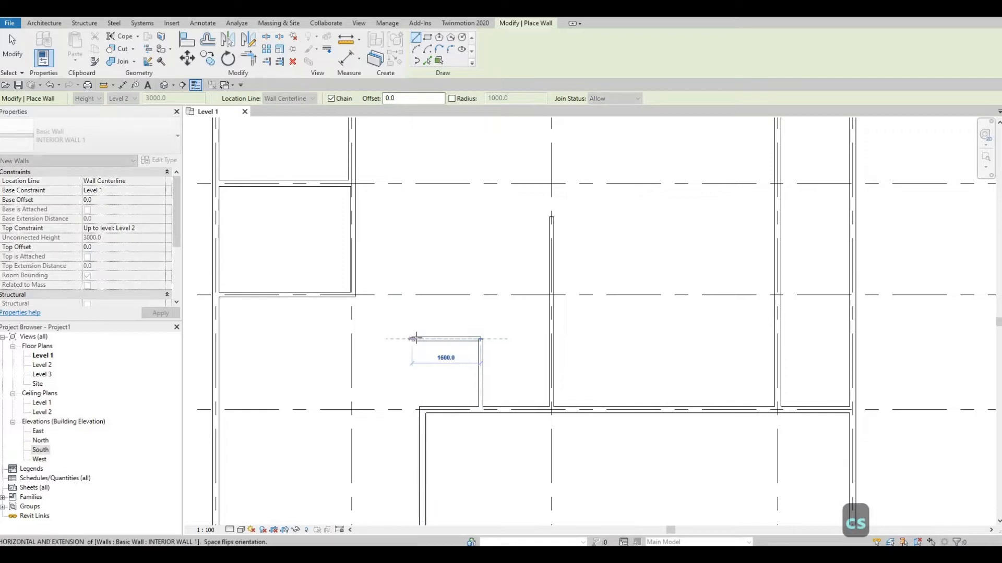
pyautogui.click(423, 339)
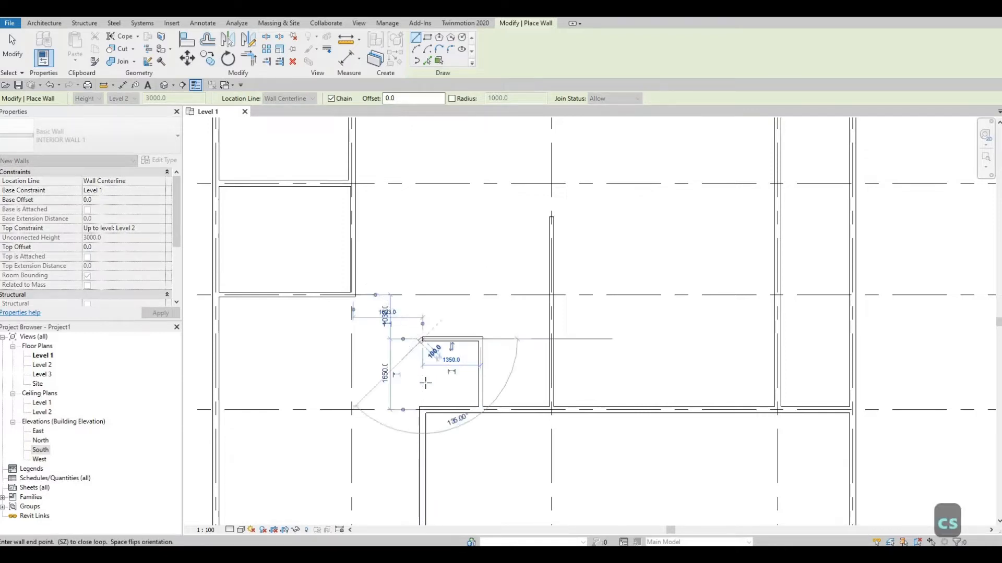
pyautogui.click(423, 382)
pyautogui.press('Escape')
pyautogui.scroll(2, 423, 399)
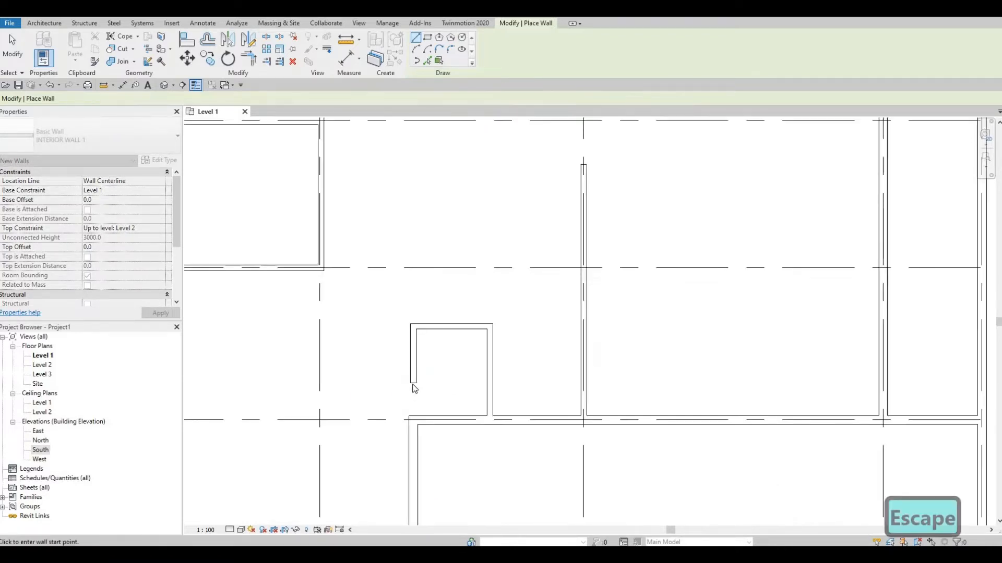
pyautogui.press('Escape')
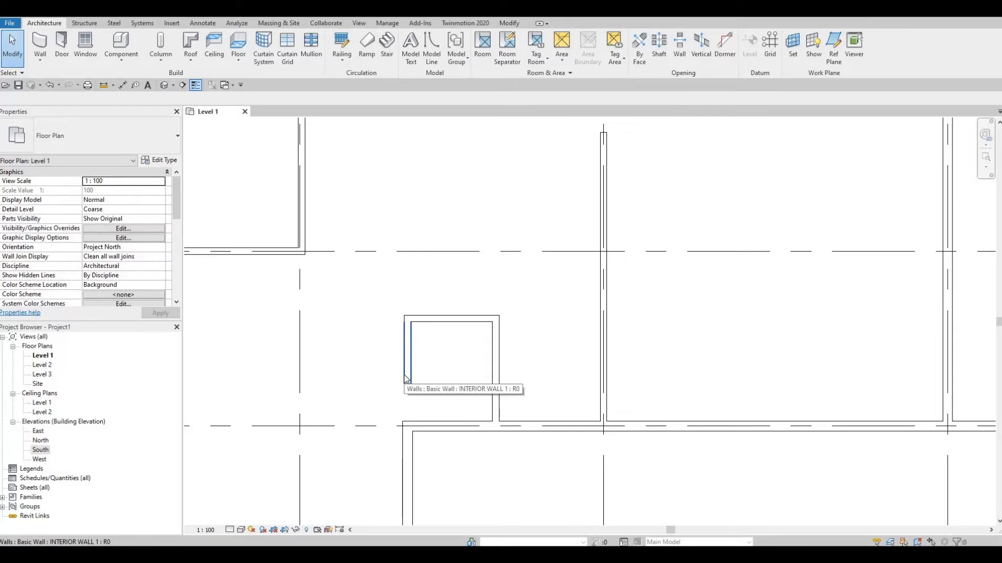
# Align the outer face of the small room's left interior wall with the outer face of the exterior wall below grid 5
pyautogui.press('a')
pyautogui.press('l')
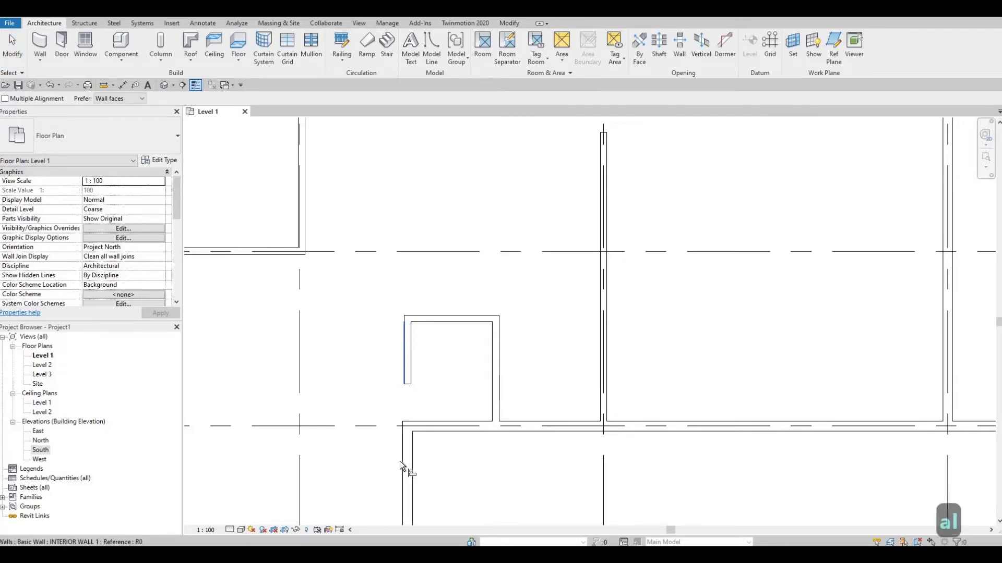
pyautogui.click(401, 461)
pyautogui.click(405, 334)
pyautogui.press('Escape')
pyautogui.press('Escape')
pyautogui.press('Escape')
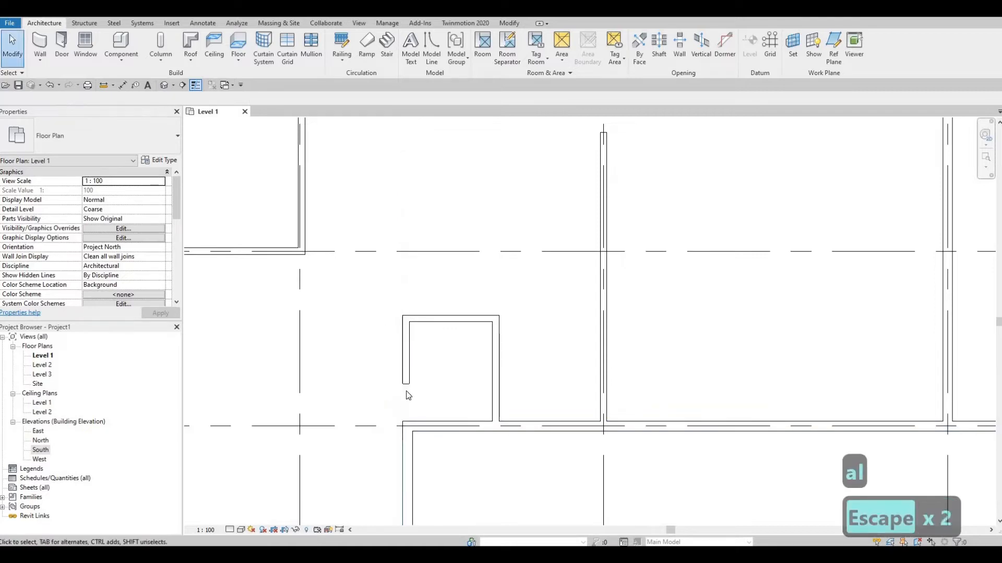
# Extend the lower end of the small room's left wall down to the wall on grid 5, closing the room
pyautogui.click(406, 360)
pyautogui.moveTo(411, 415); pyautogui.dragTo(407, 425)
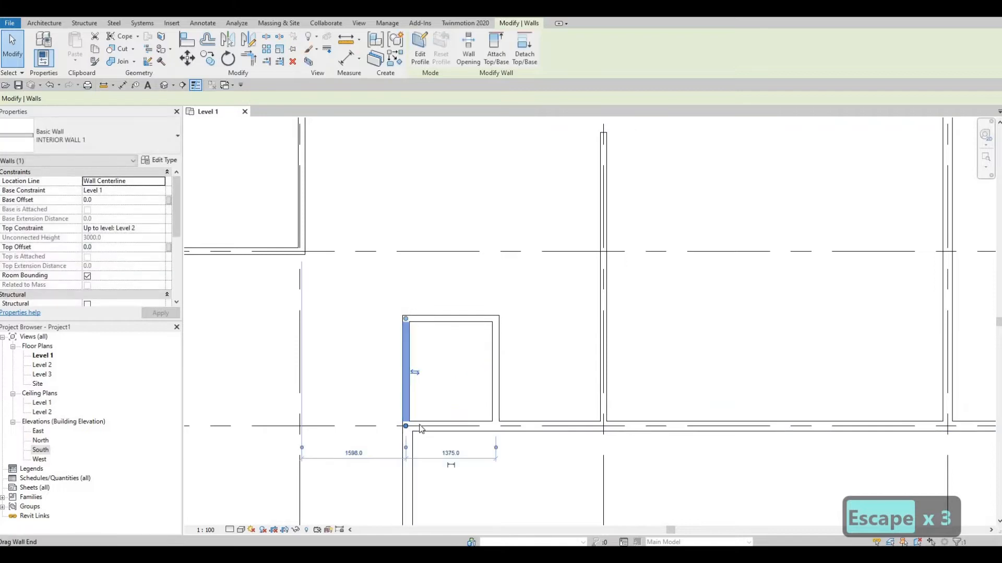
pyautogui.press('Escape')
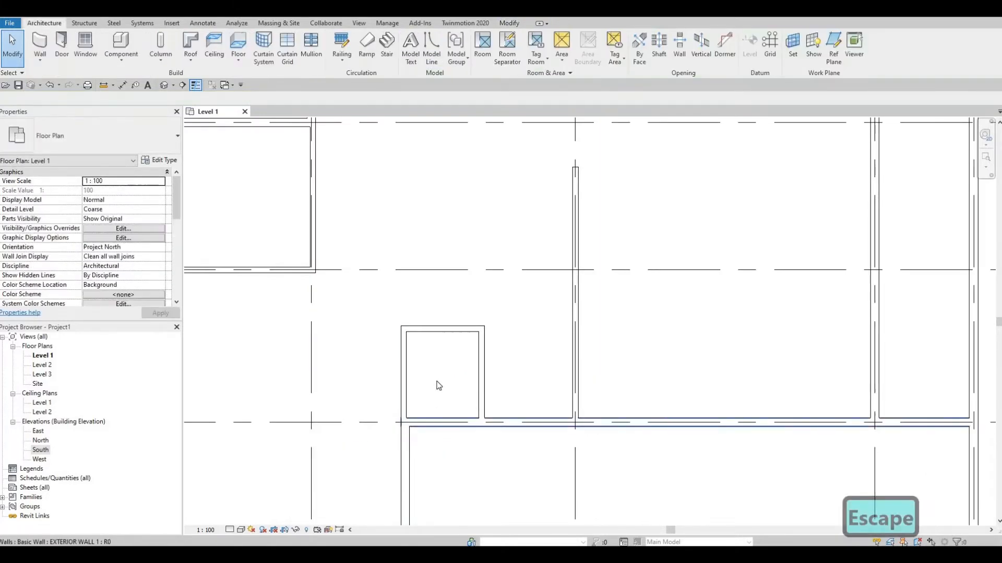
pyautogui.scroll(-1, 441, 391)
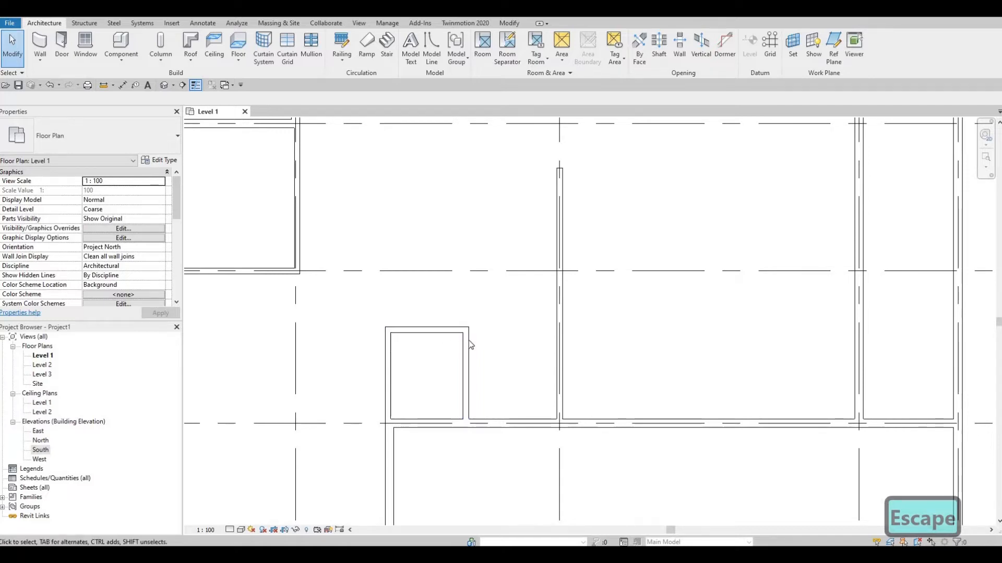
pyautogui.moveTo(427, 372); pyautogui.dragTo(449, 391, button='middle')
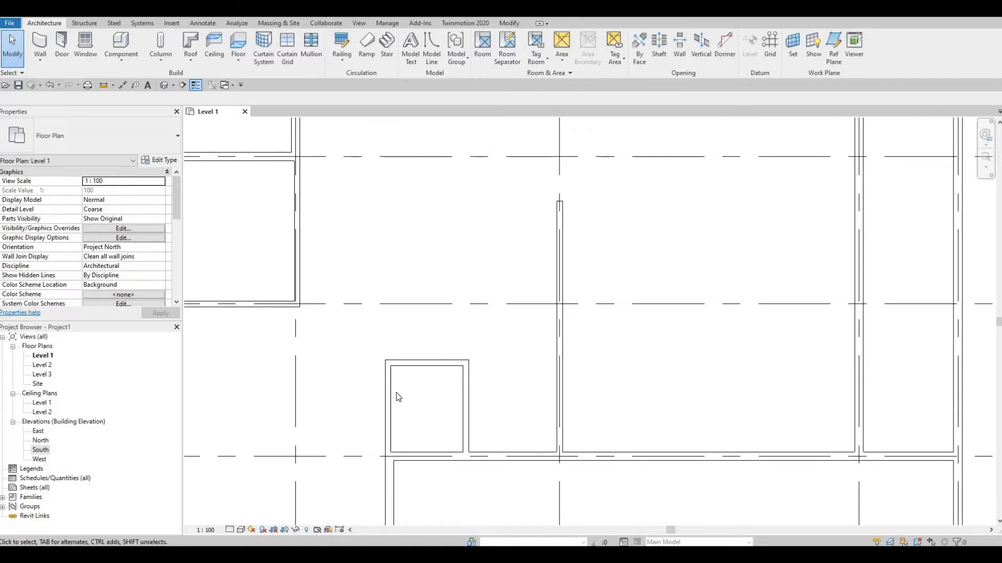
pyautogui.moveTo(509, 447); pyautogui.dragTo(484, 446, button='middle')
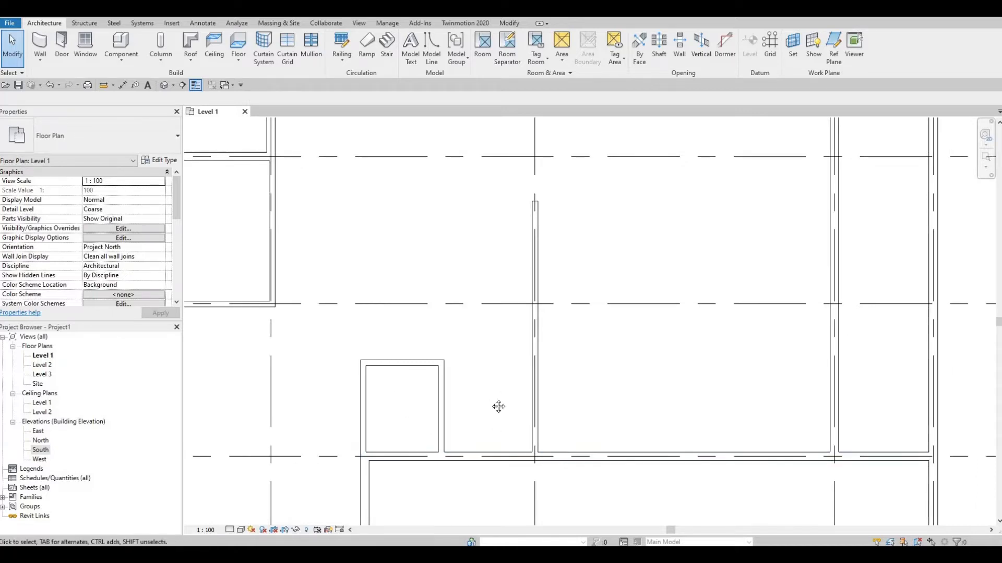
pyautogui.scroll(-4, 498, 406)
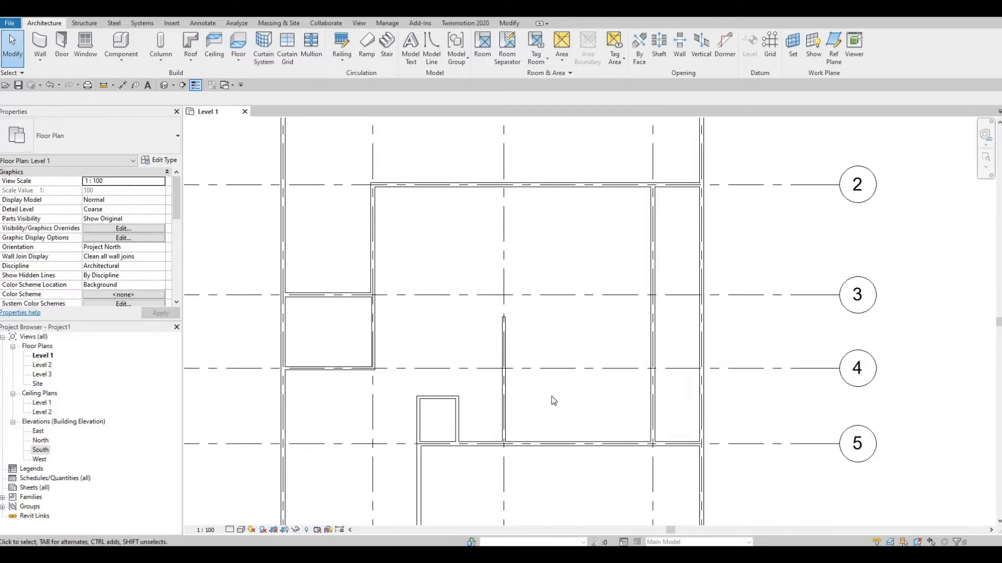
pyautogui.scroll(-2, 553, 400)
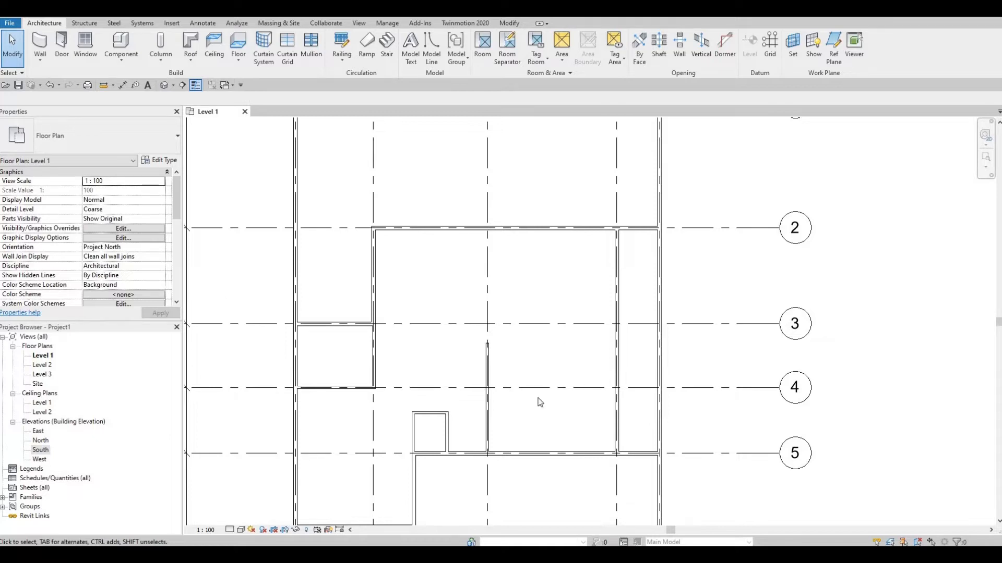
pyautogui.moveTo(514, 392); pyautogui.dragTo(511, 335, button='middle')
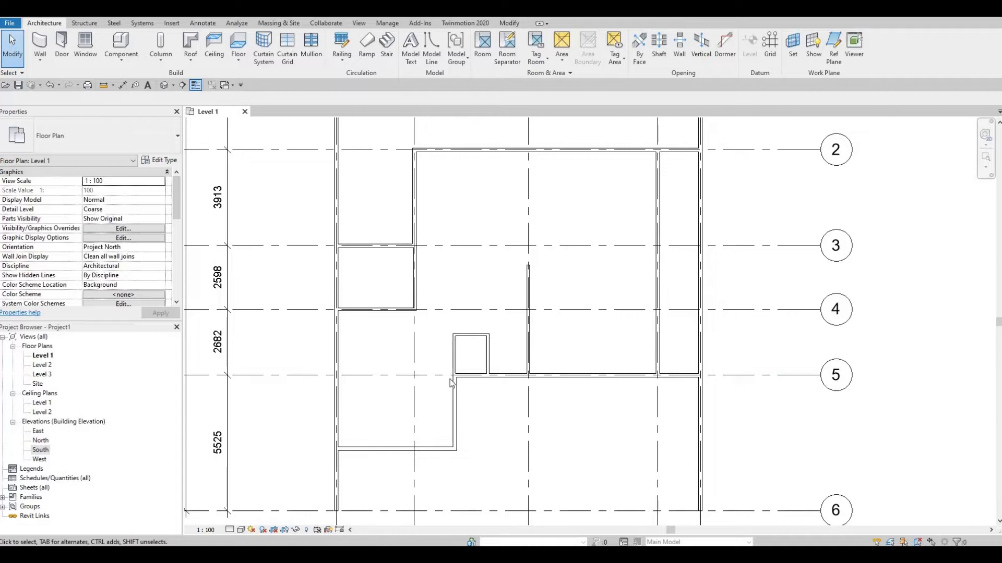
pyautogui.moveTo(540, 278); pyautogui.dragTo(507, 342, button='middle')
pyautogui.scroll(-1, 507, 343)
pyautogui.press('F1')
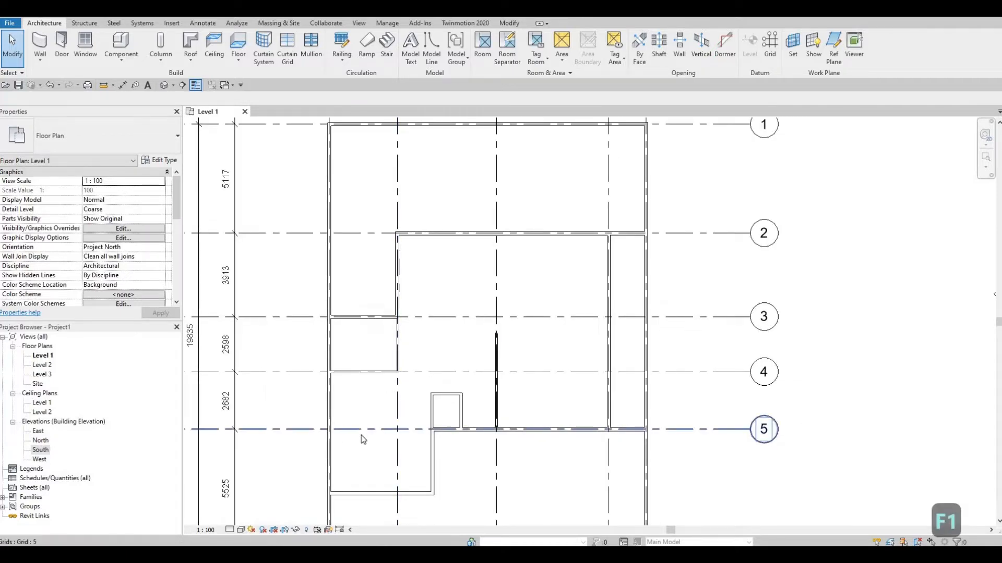
# Draw a 3175 mm long INTERIOR WALL 1 wall along grid 5 from grid A to grid B, matching the small room's wall
pyautogui.moveTo(401, 428); pyautogui.dragTo(406, 397, button='middle')
pyautogui.scroll(1, 406, 396)
pyautogui.scroll(1, 457, 361)
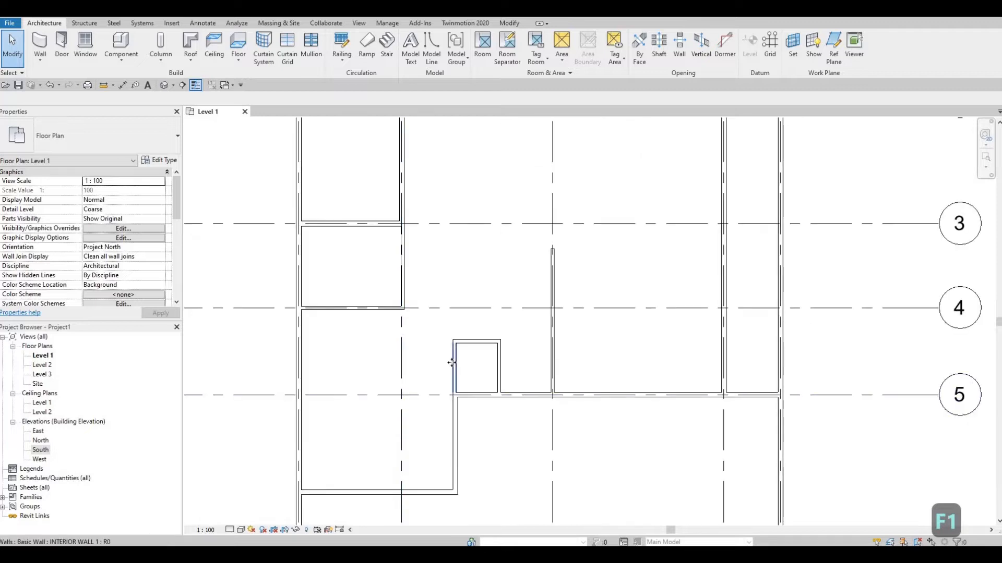
pyautogui.click(442, 377)
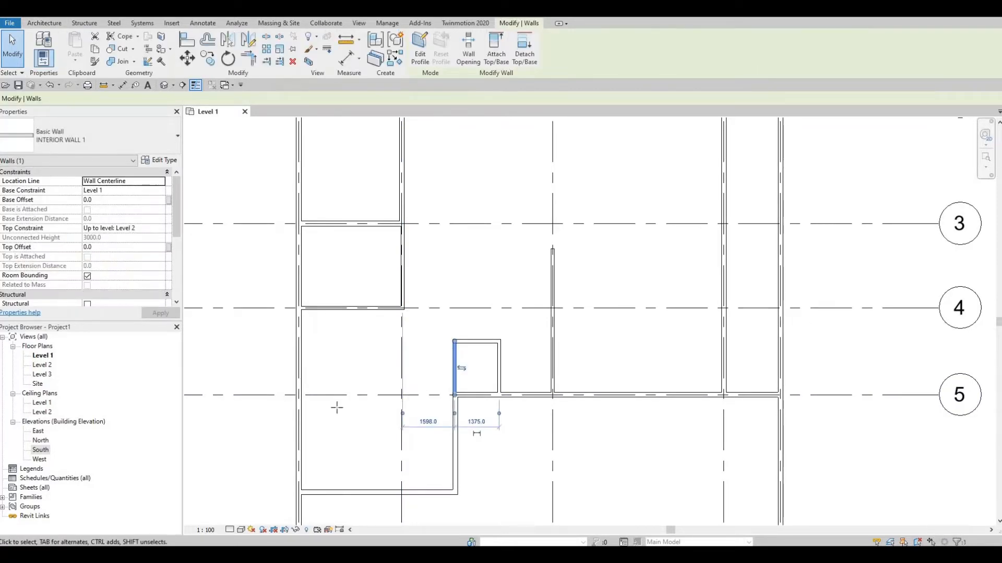
pyautogui.press('c')
pyautogui.press('s')
pyautogui.click(298, 395)
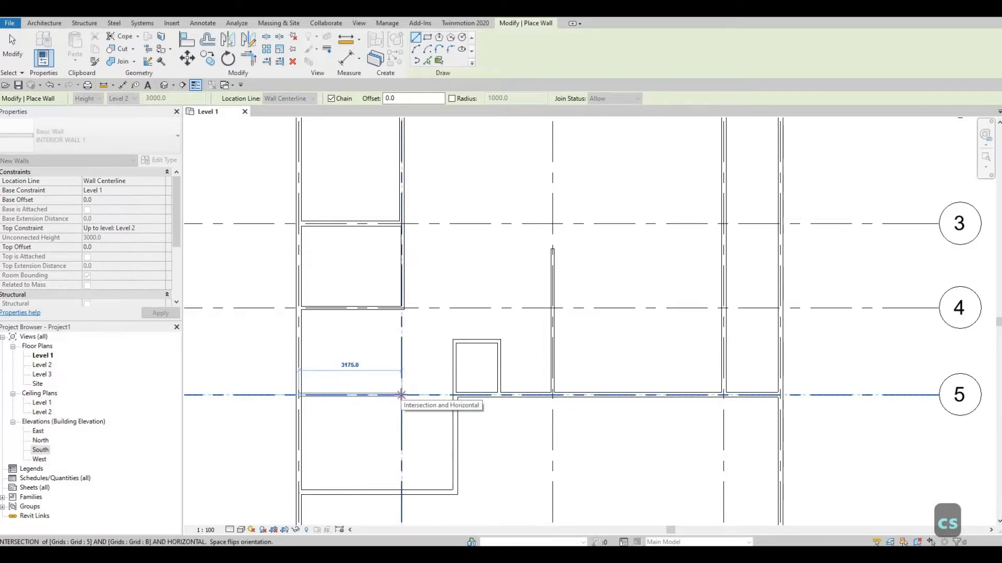
pyautogui.click(401, 395)
pyautogui.moveTo(398, 417); pyautogui.dragTo(431, 365, button='middle')
pyautogui.press('Escape')
pyautogui.scroll(-1, 530, 342)
pyautogui.moveTo(507, 371); pyautogui.dragTo(458, 393, button='middle')
pyautogui.press('Escape')
pyautogui.scroll(1, 485, 384)
pyautogui.moveTo(485, 383); pyautogui.dragTo(515, 389, button='middle')
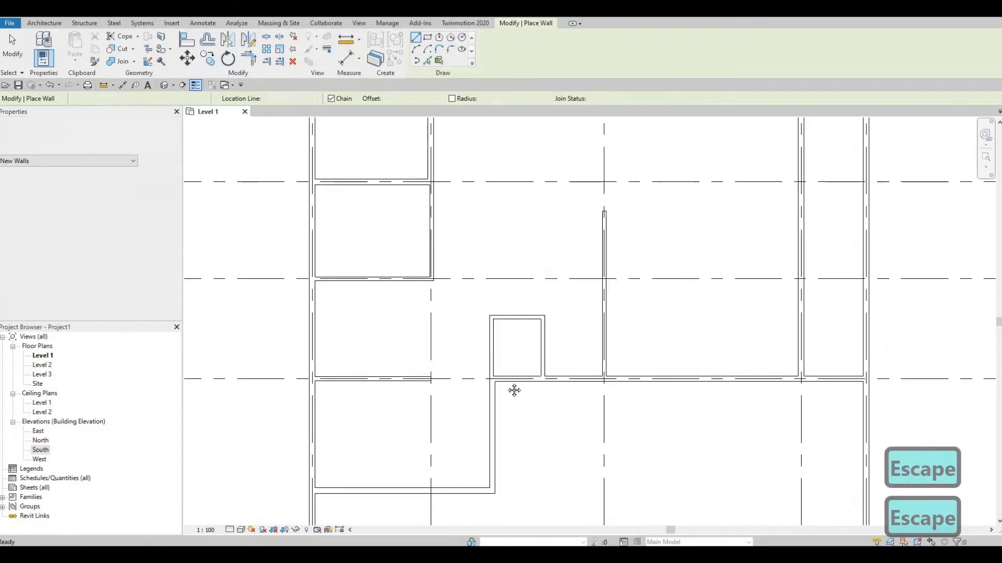
# Trim the exterior walls on grids 2 and 5 into corners with the wall on grid D, removing the pieces towards grid E
pyautogui.scroll(-1, 619, 371)
pyautogui.moveTo(619, 371); pyautogui.dragTo(533, 393, button='middle')
pyautogui.scroll(-1, 533, 386)
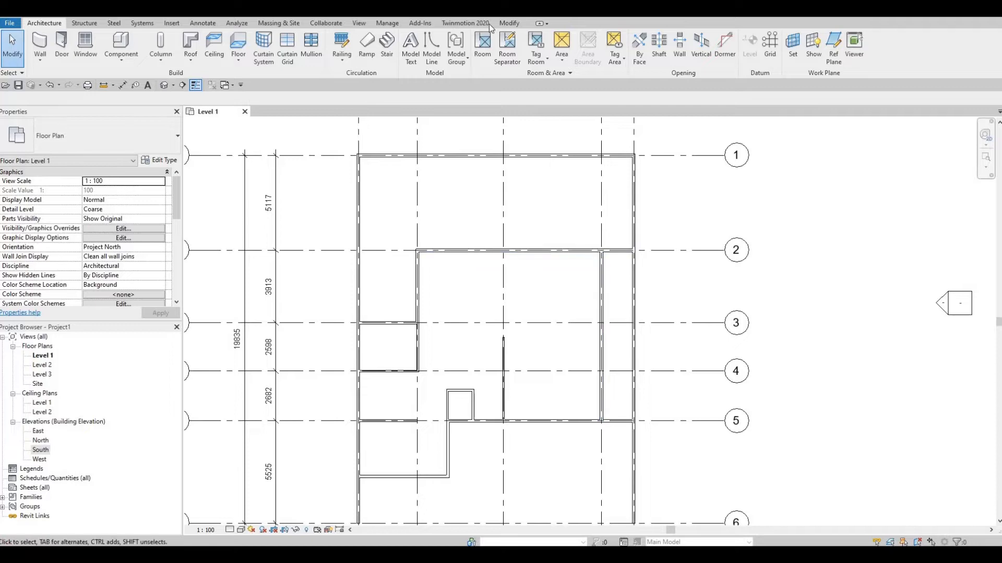
pyautogui.click(507, 23)
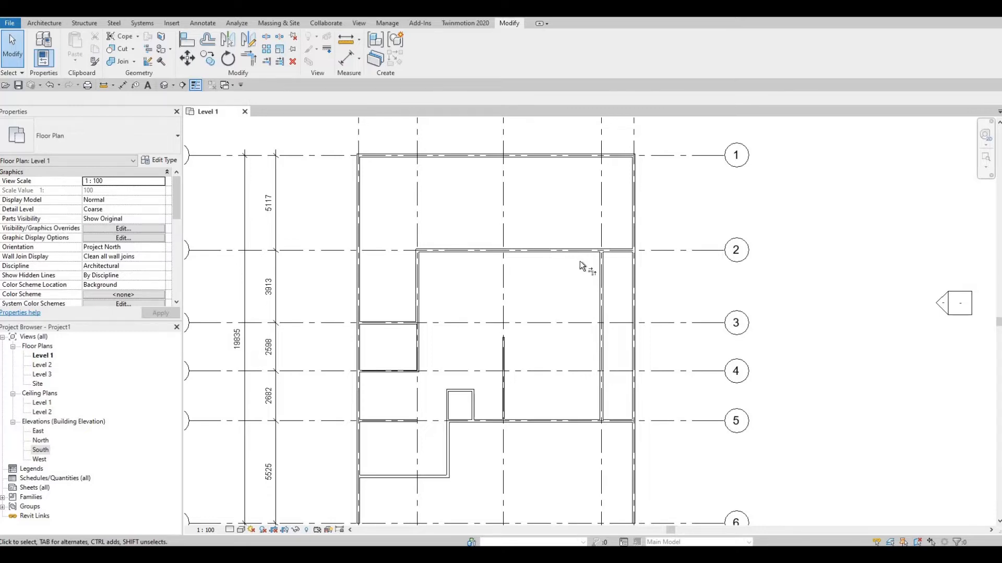
pyautogui.press('t')
pyautogui.press('r')
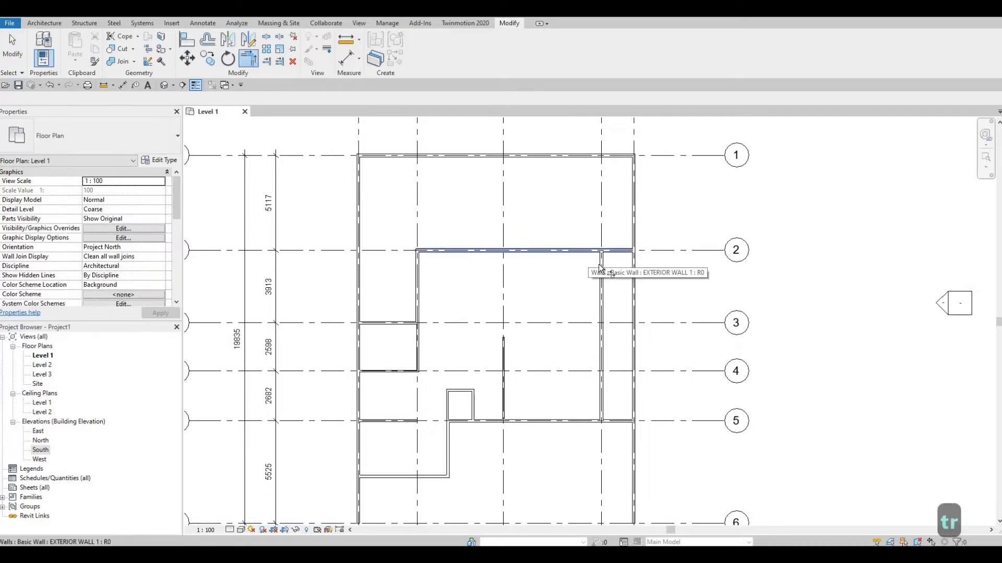
pyautogui.click(599, 265)
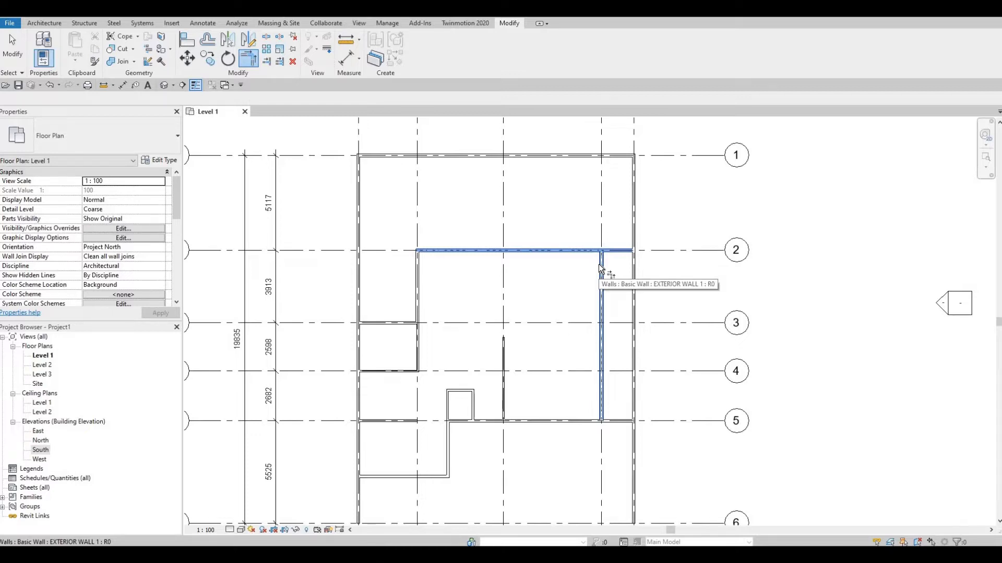
pyautogui.click(599, 264)
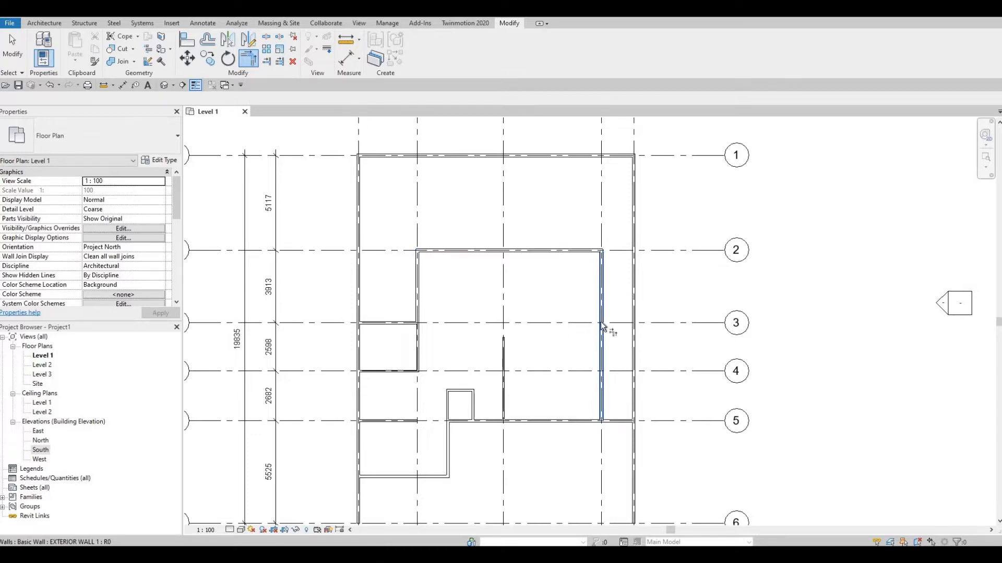
pyautogui.click(589, 422)
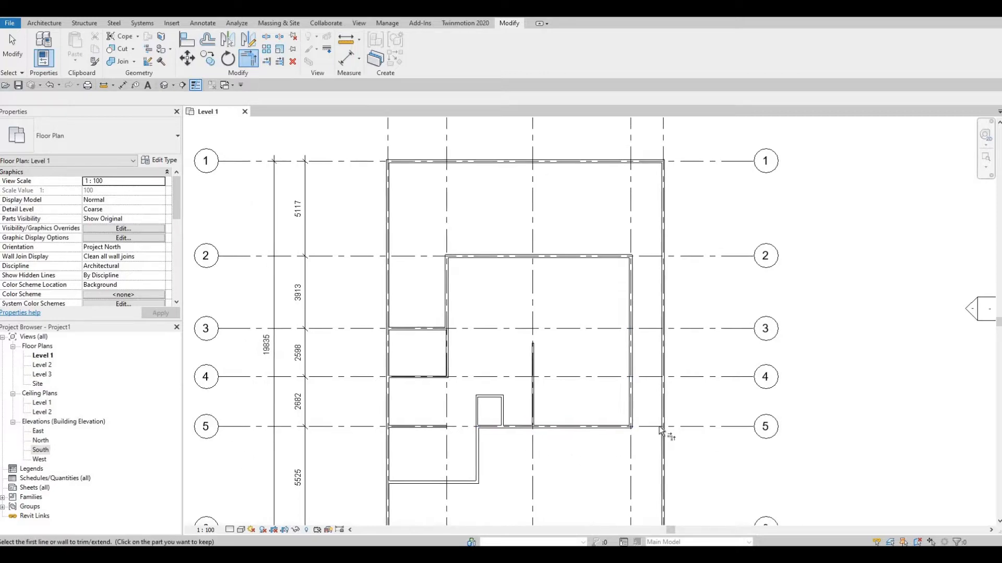
pyautogui.moveTo(643, 367); pyautogui.dragTo(673, 372, button='middle')
# Trim the exterior wall on grid A into corners with the wall on grid 3 and the horizontal exterior wall between grids 5 and 6
pyautogui.click(445, 294)
pyautogui.click(550, 257)
pyautogui.scroll(-1, 551, 258)
pyautogui.click(509, 279)
pyautogui.moveTo(474, 308); pyautogui.dragTo(470, 314, button='middle')
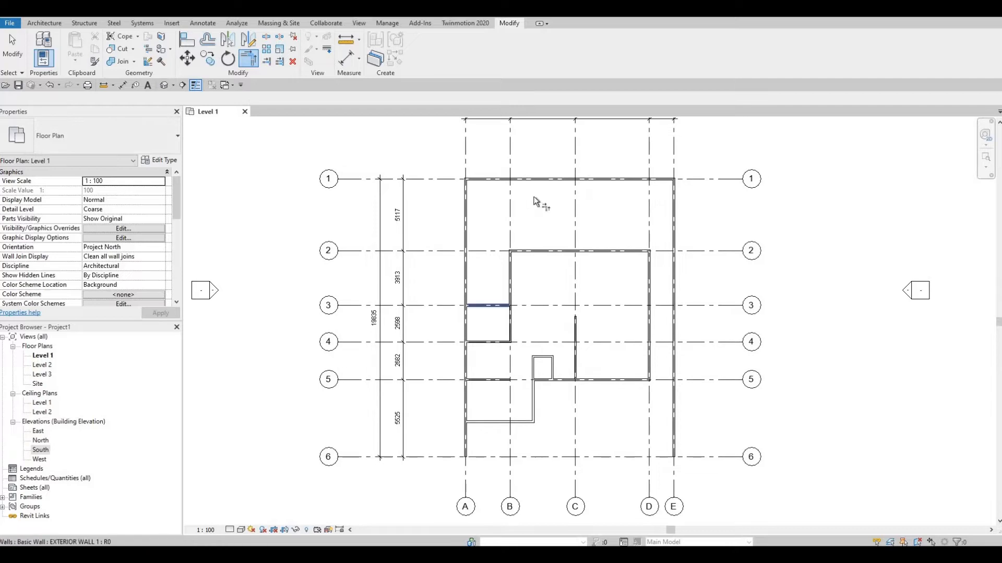
pyautogui.click(466, 318)
pyautogui.click(471, 423)
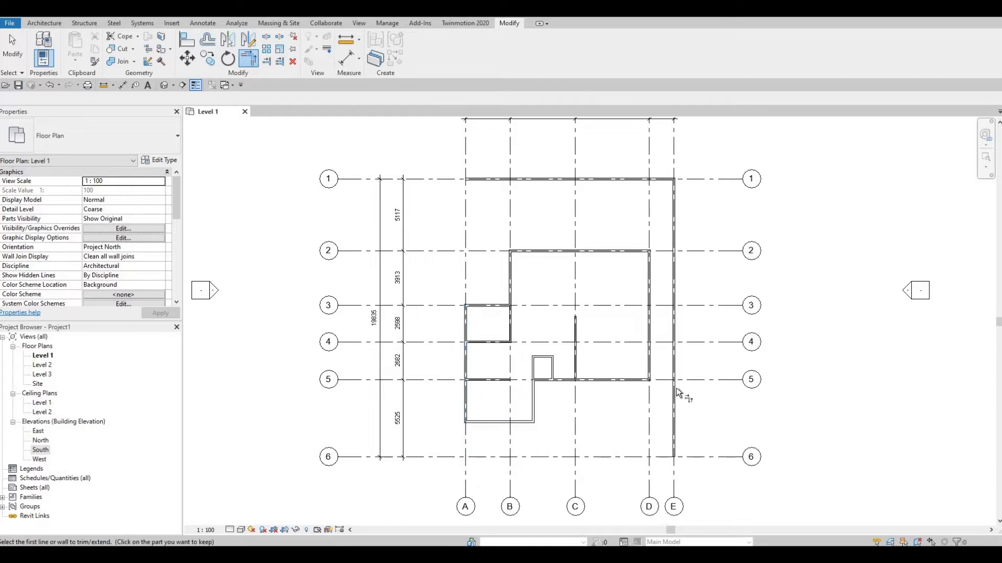
pyautogui.press('Escape')
pyautogui.press('Escape')
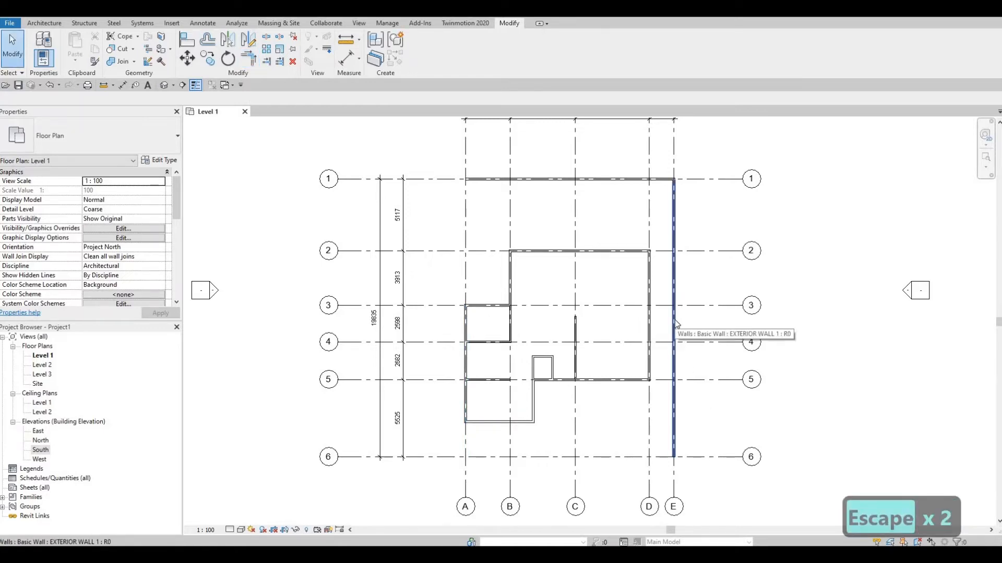
pyautogui.click(675, 318)
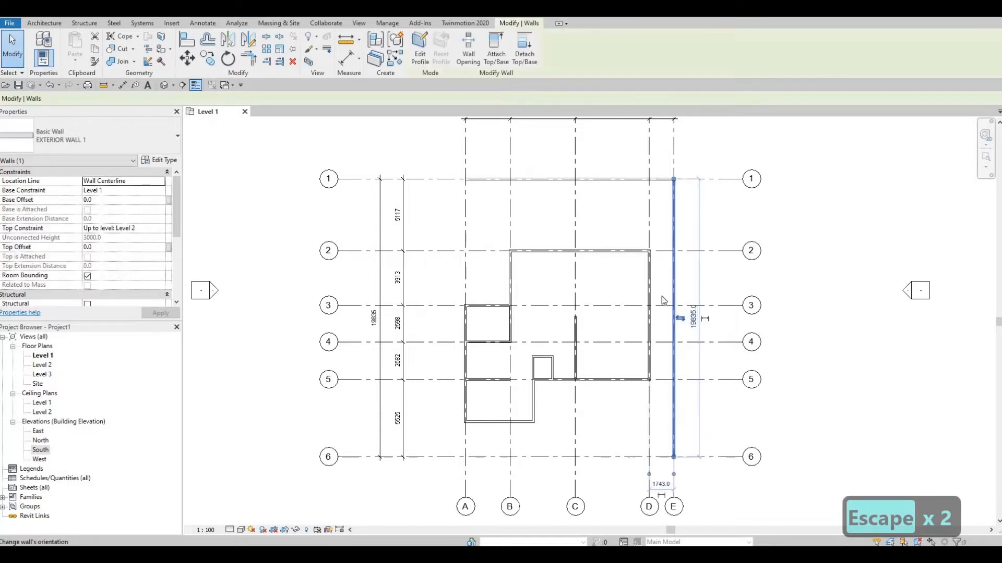
pyautogui.press('Escape')
pyautogui.moveTo(646, 282); pyautogui.dragTo(637, 293, button='middle')
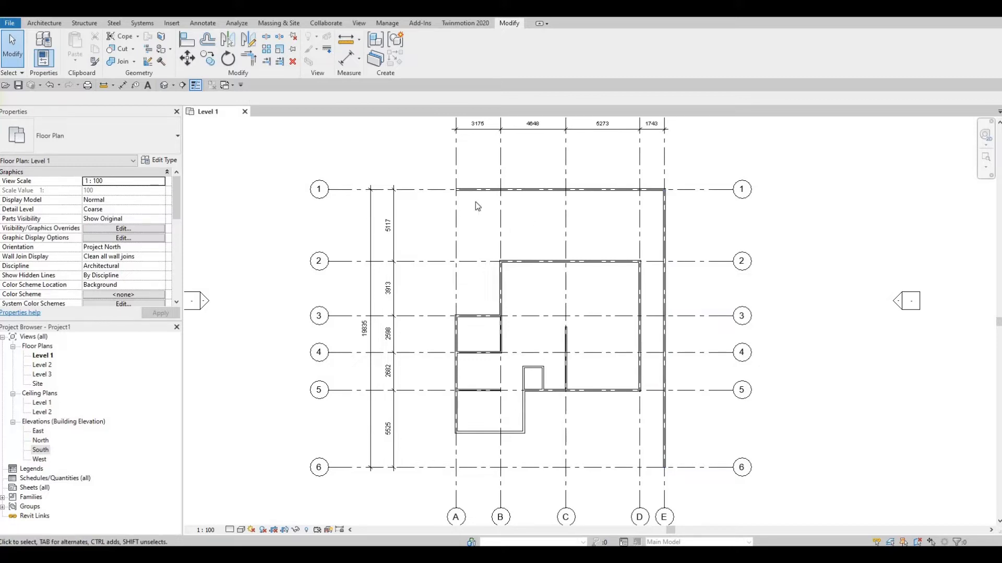
# Duplicate the EXTERIOR WALL 1 type of the wall on grid 1 as BOARDER WALL
pyautogui.click(454, 191)
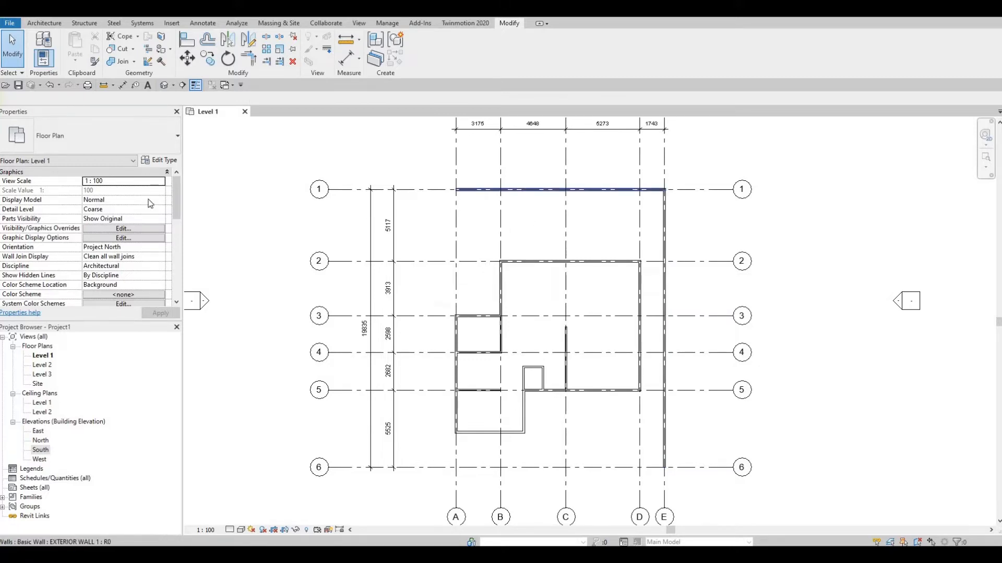
pyautogui.click(161, 160)
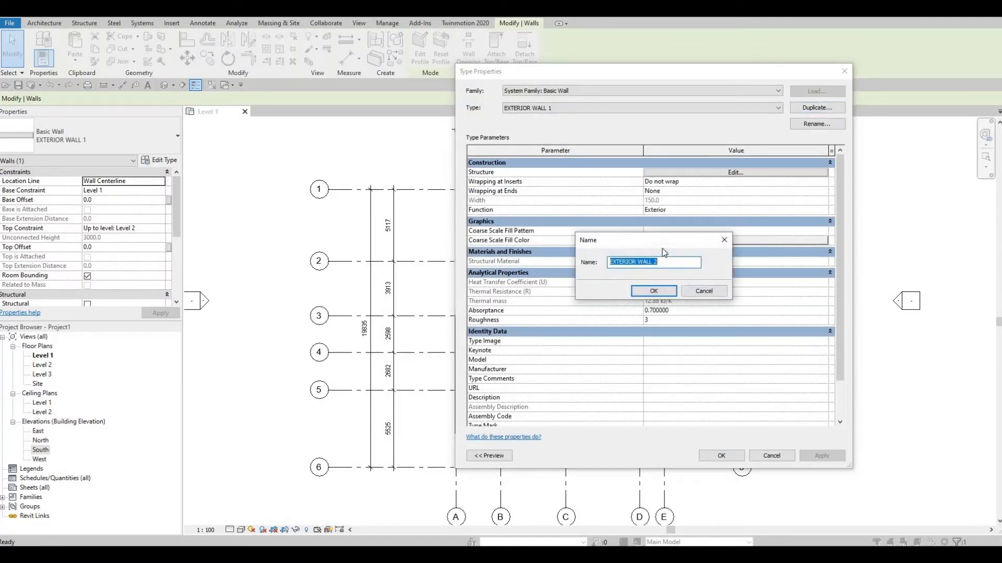
pyautogui.write('BO')
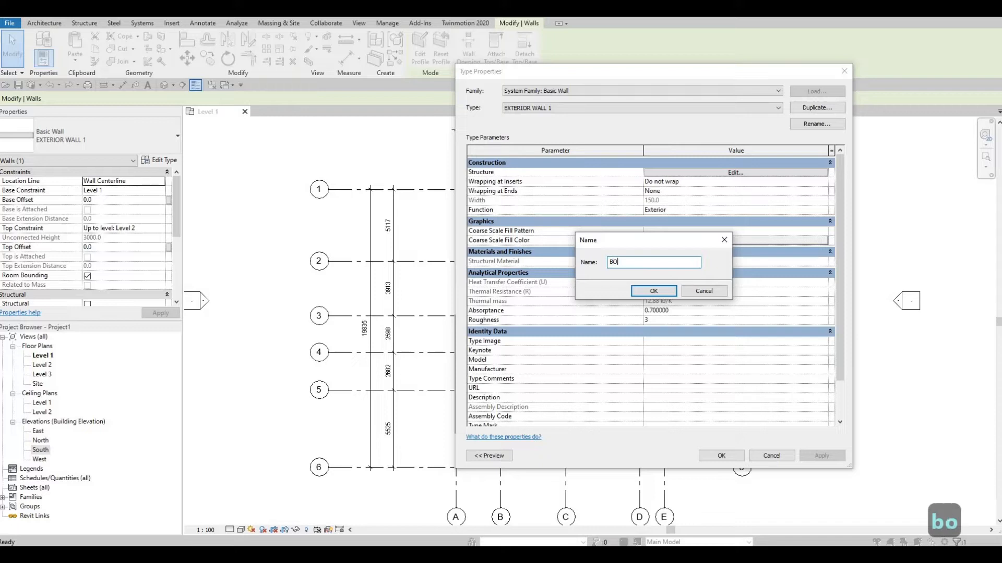
pyautogui.write('AR')
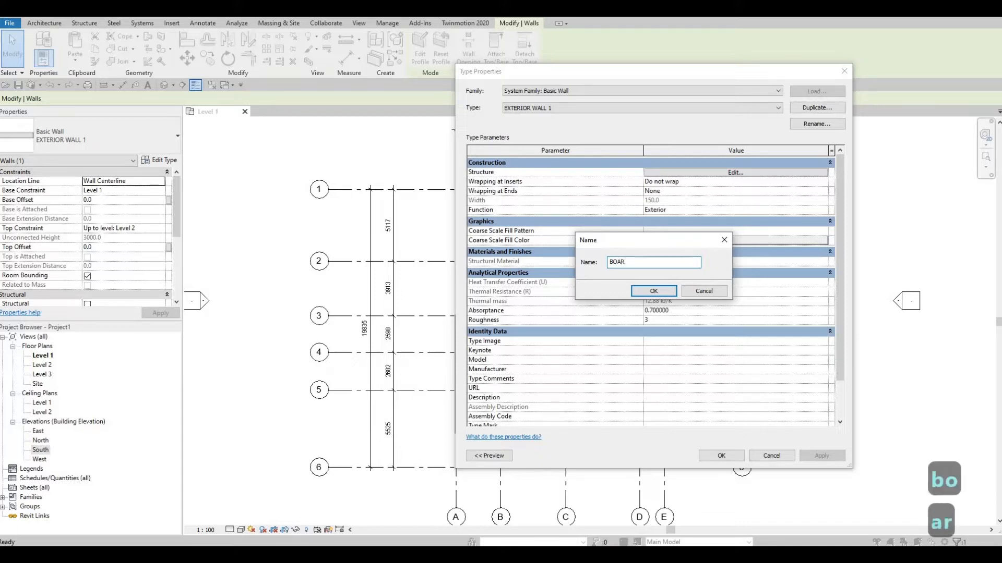
pyautogui.write('DER')
pyautogui.press('BackSpace')
pyautogui.write('ER')
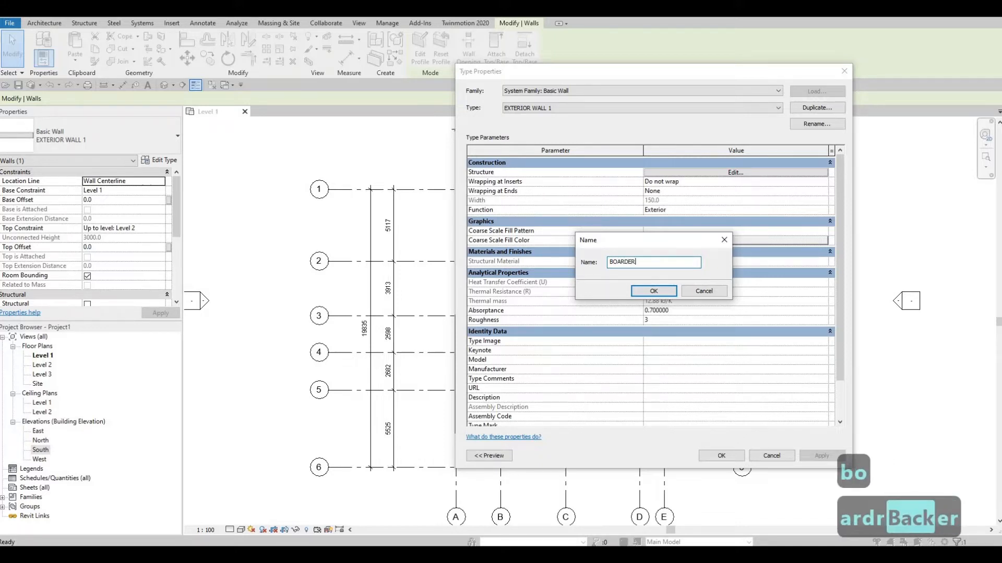
pyautogui.write(' WALL')
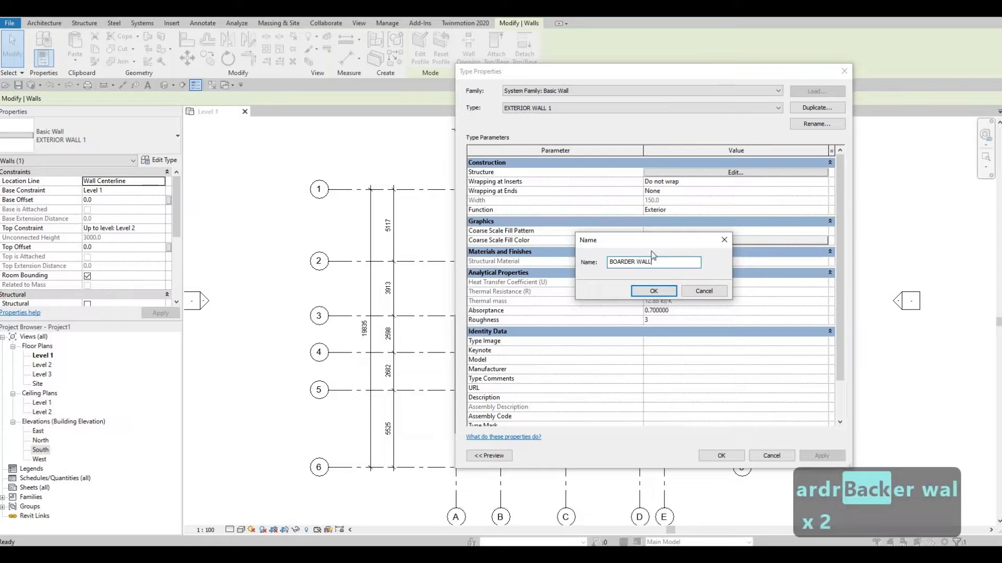
pyautogui.click(645, 292)
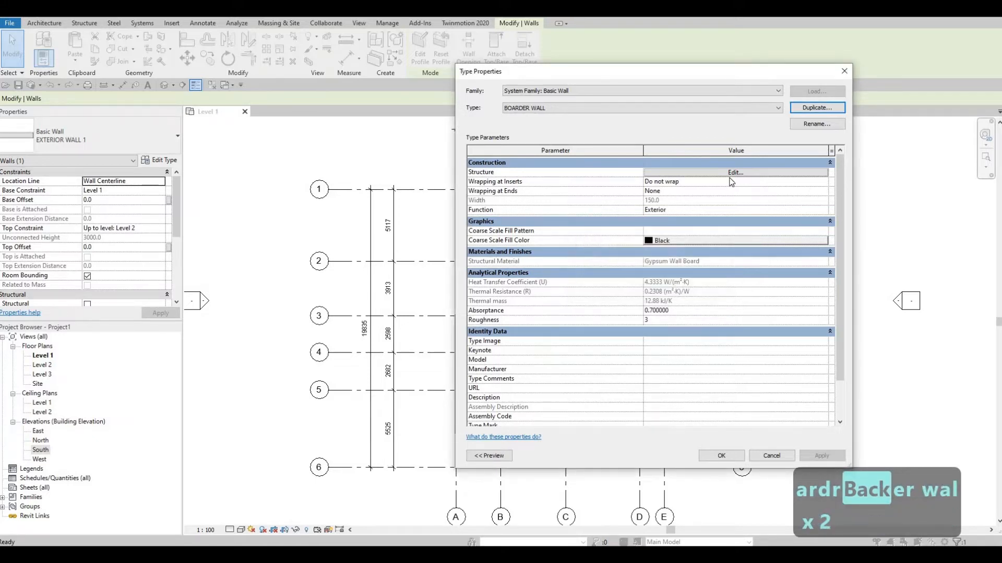
# Set the material of the BOARDER WALL type's structure layer to Fieldstone from the Stone category of AEC Materials
pyautogui.click(731, 179)
pyautogui.click(729, 173)
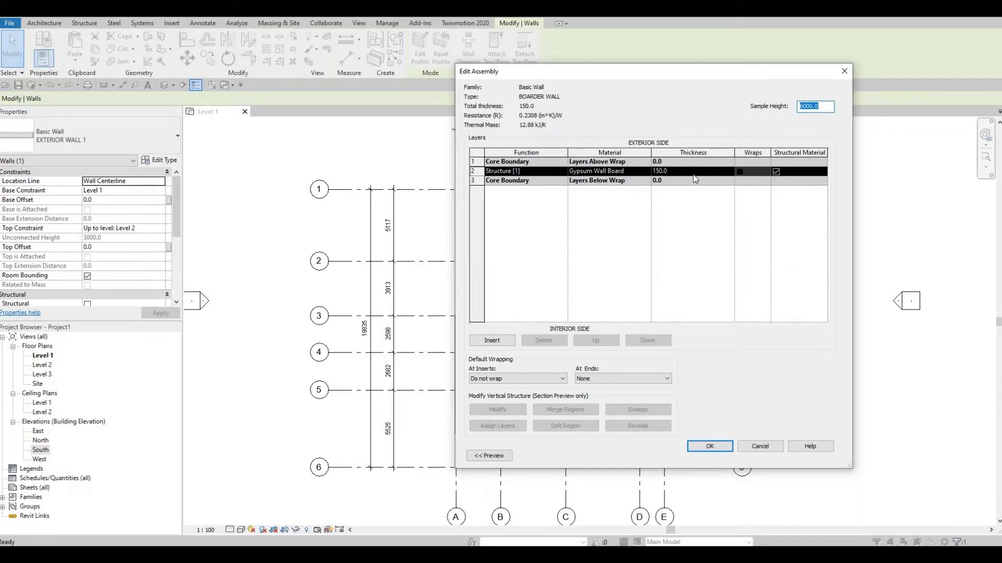
pyautogui.click(650, 173)
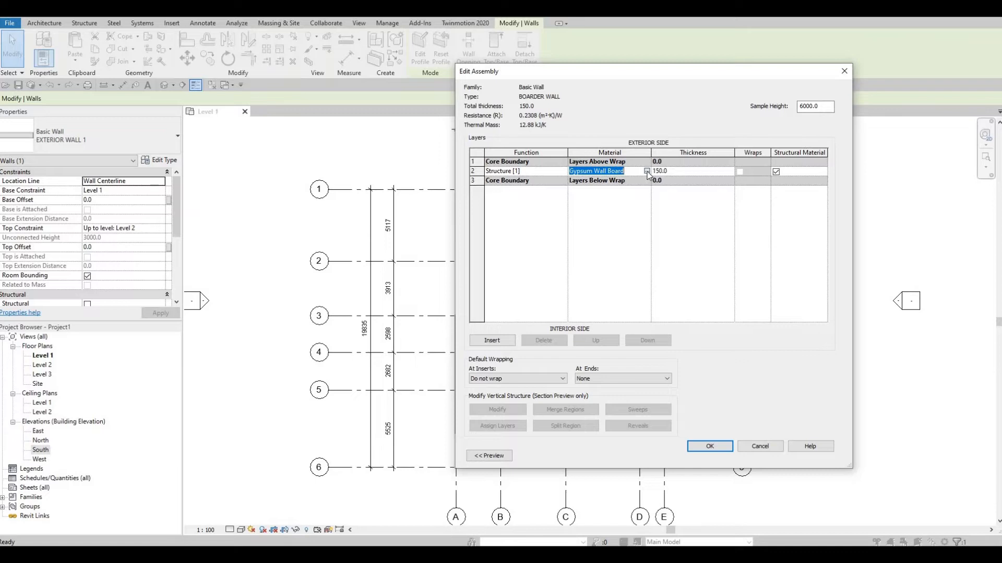
pyautogui.click(647, 171)
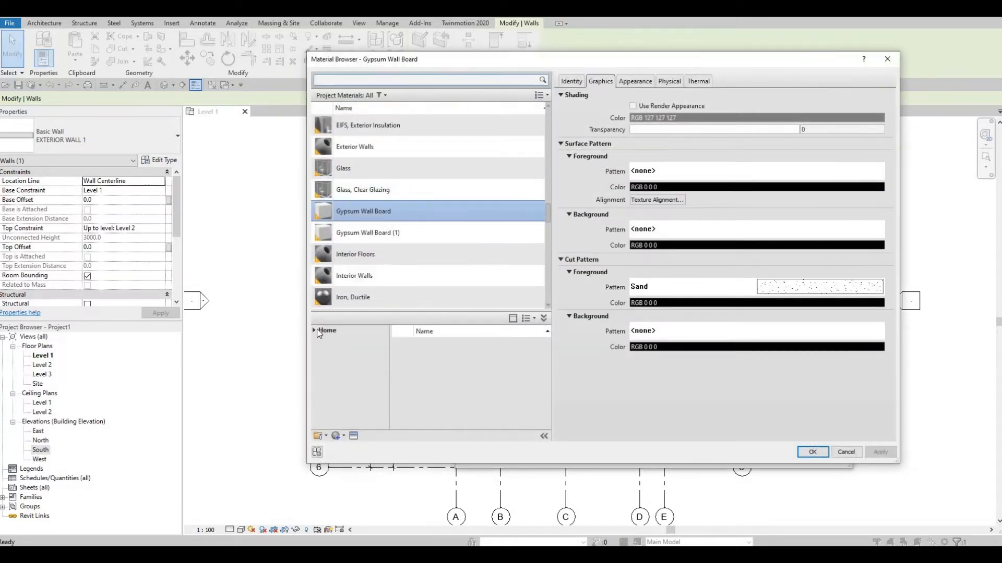
pyautogui.click(321, 332)
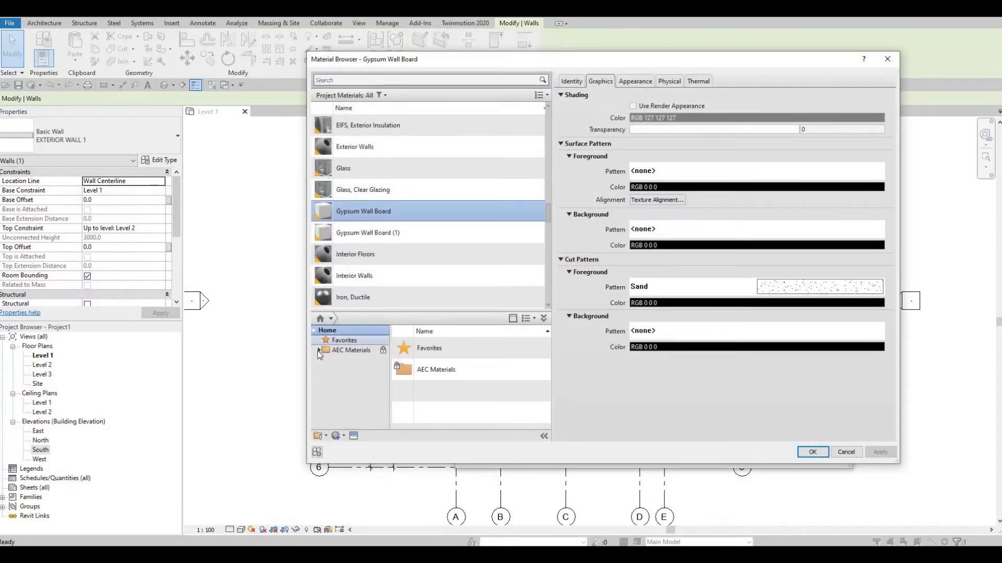
pyautogui.click(317, 351)
pyautogui.scroll(-4, 360, 402)
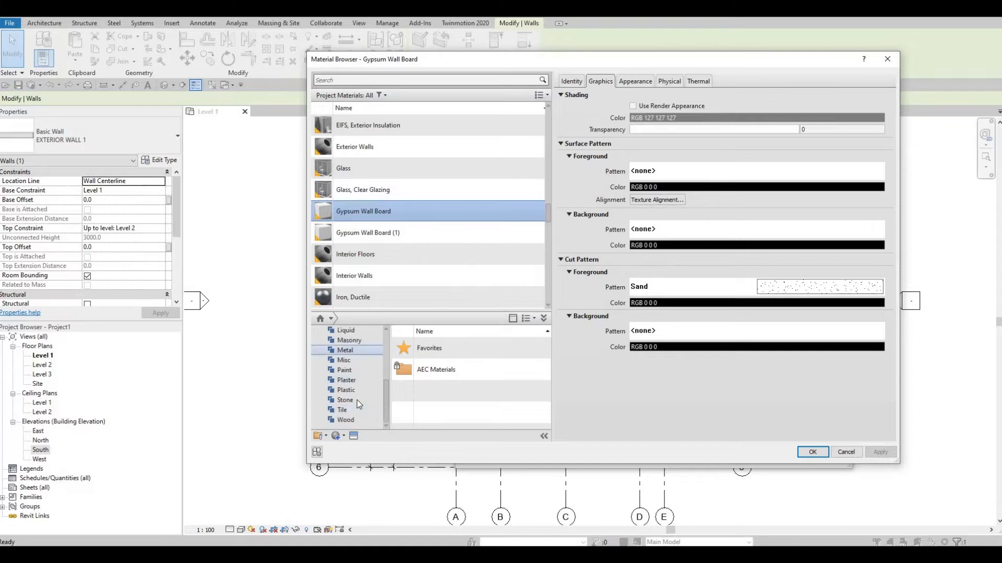
pyautogui.click(357, 399)
pyautogui.moveTo(533, 349)
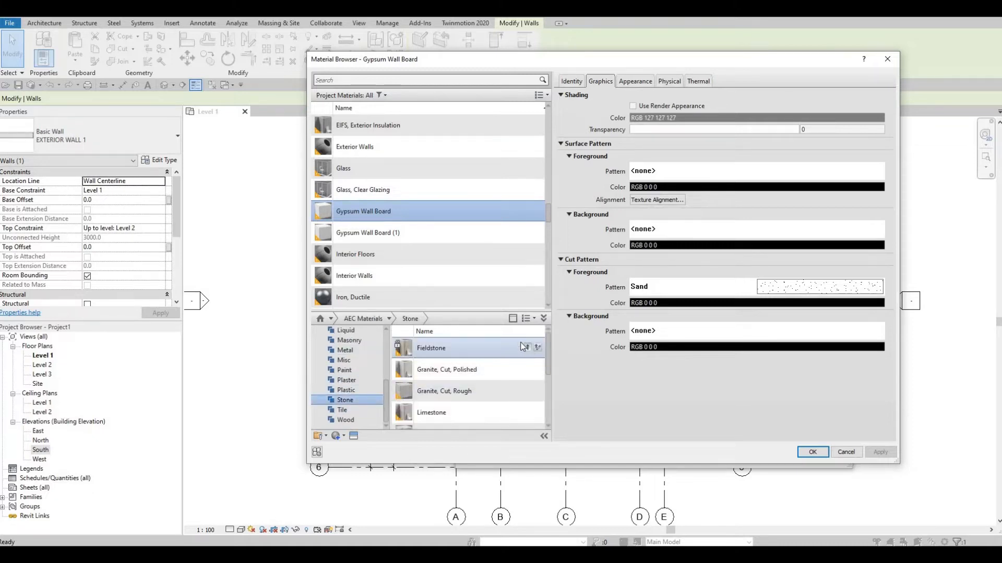
pyautogui.moveTo(400, 253); pyautogui.dragTo(400, 254)
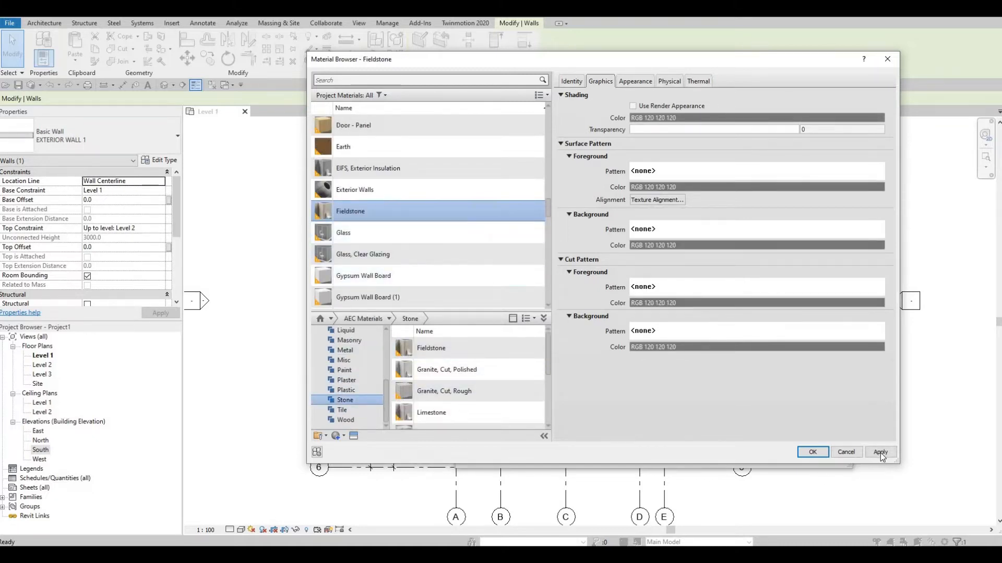
pyautogui.click(812, 452)
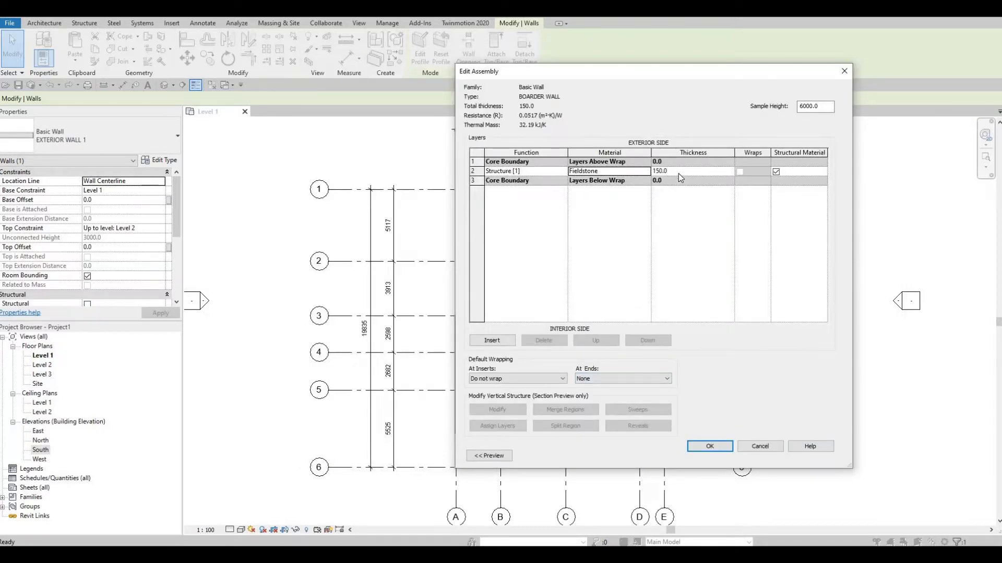
pyautogui.click(722, 450)
pyautogui.click(735, 458)
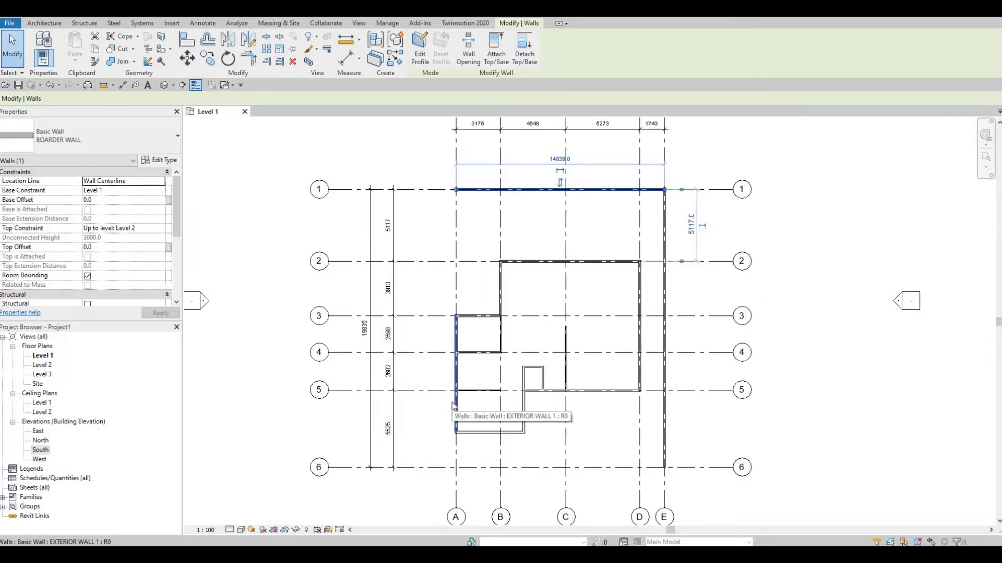
# Check which wall type is assigned to the wall on grid 1
pyautogui.press('Escape')
pyautogui.press('Escape')
pyautogui.click(599, 191)
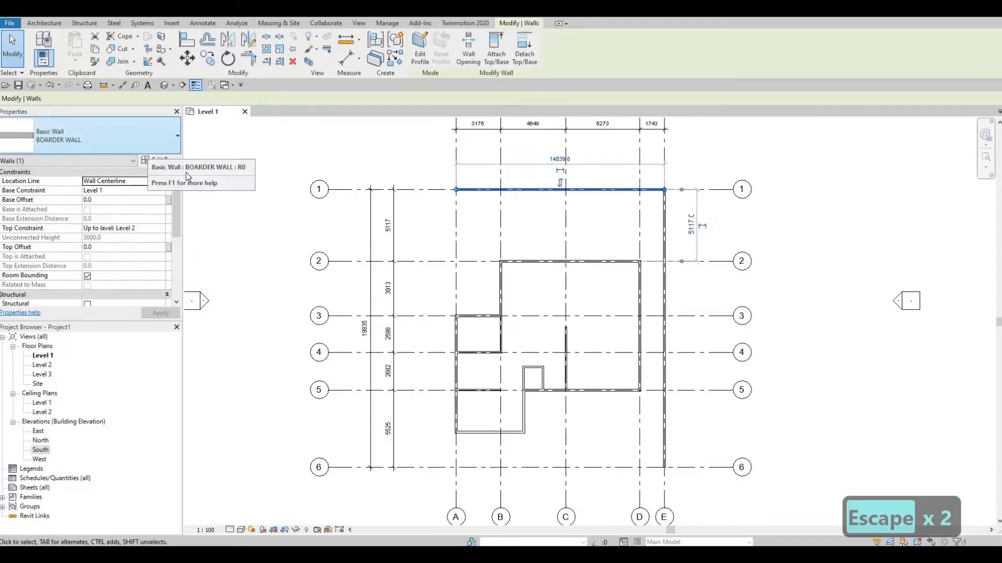
pyautogui.press('Escape')
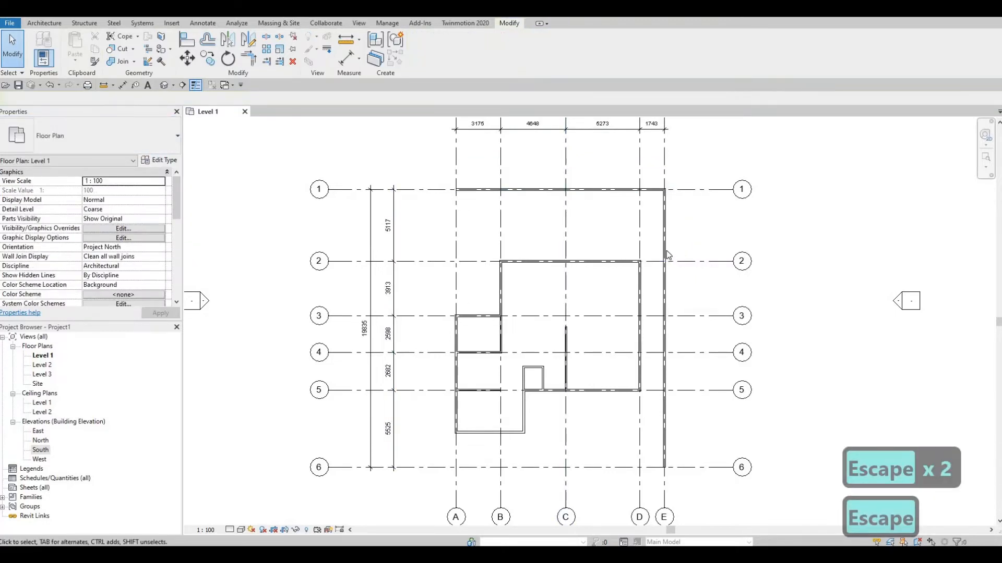
# Change the type of the wall on grid E to BOARDER WALL
pyautogui.click(664, 258)
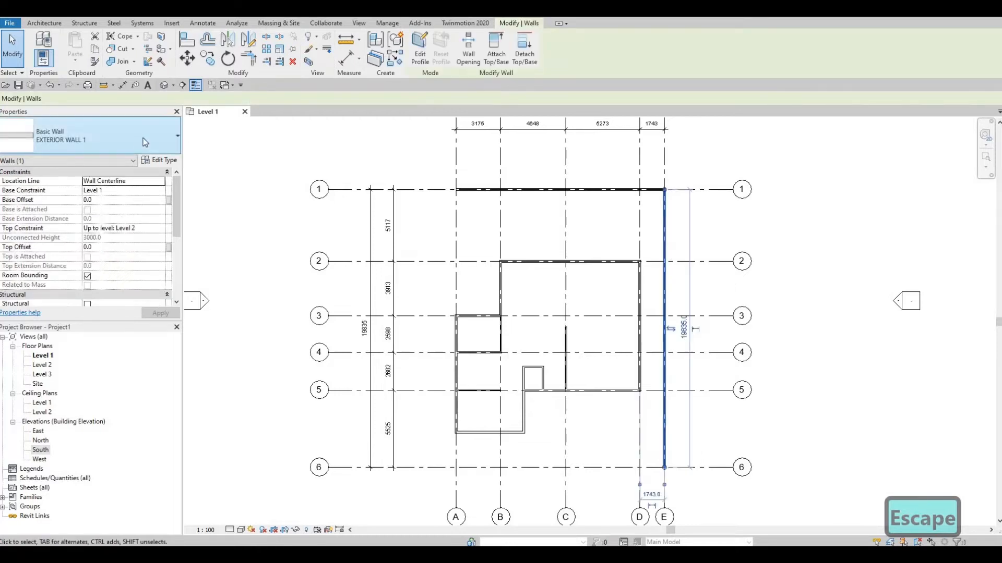
pyautogui.click(137, 141)
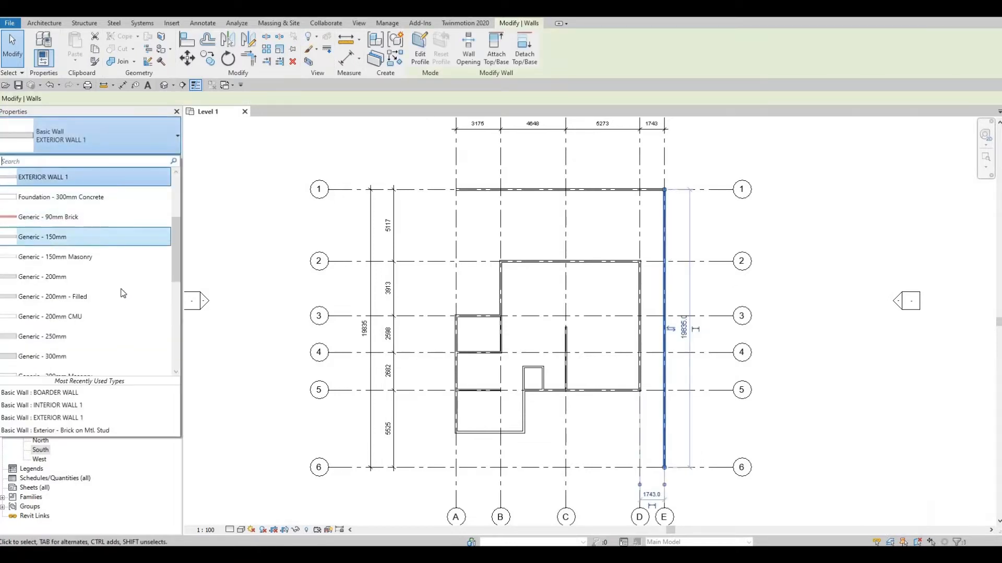
pyautogui.scroll(-5, 123, 313)
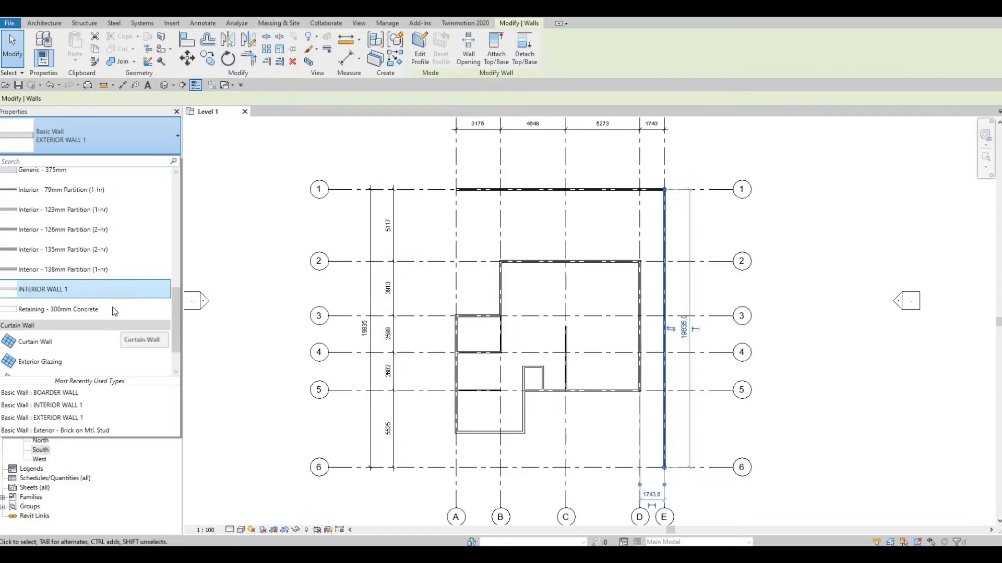
pyautogui.scroll(4, 112, 305)
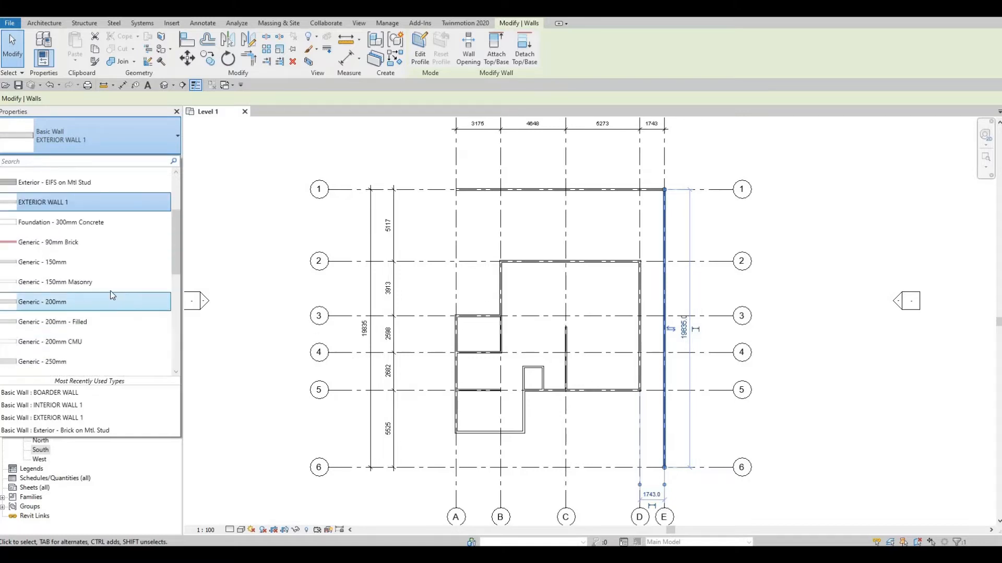
pyautogui.scroll(5, 111, 293)
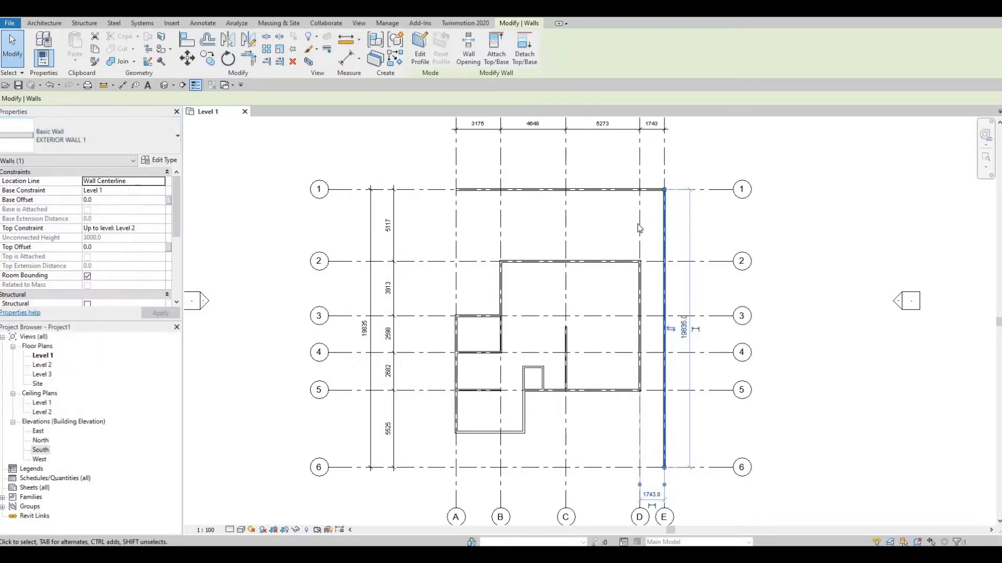
pyautogui.press('Escape')
pyautogui.press('Escape')
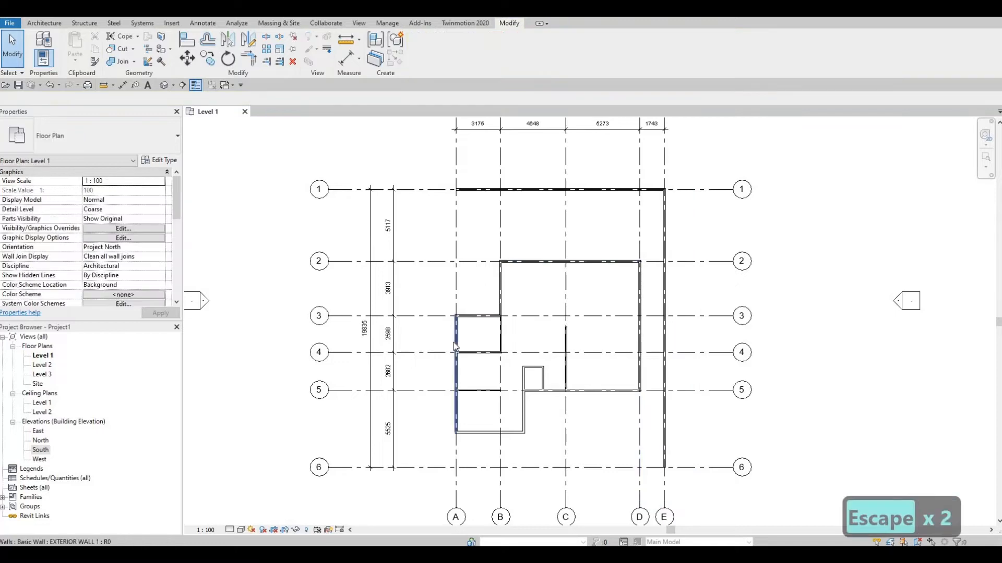
# Change the type of the exterior wall on grid A to BOARDER WALL
pyautogui.click(456, 373)
pyautogui.click(94, 135)
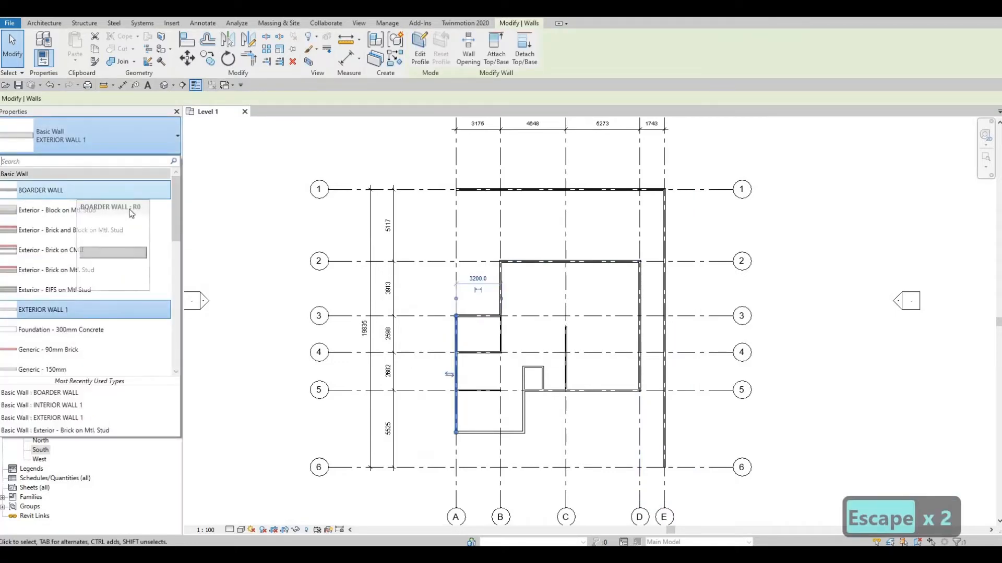
pyautogui.click(71, 190)
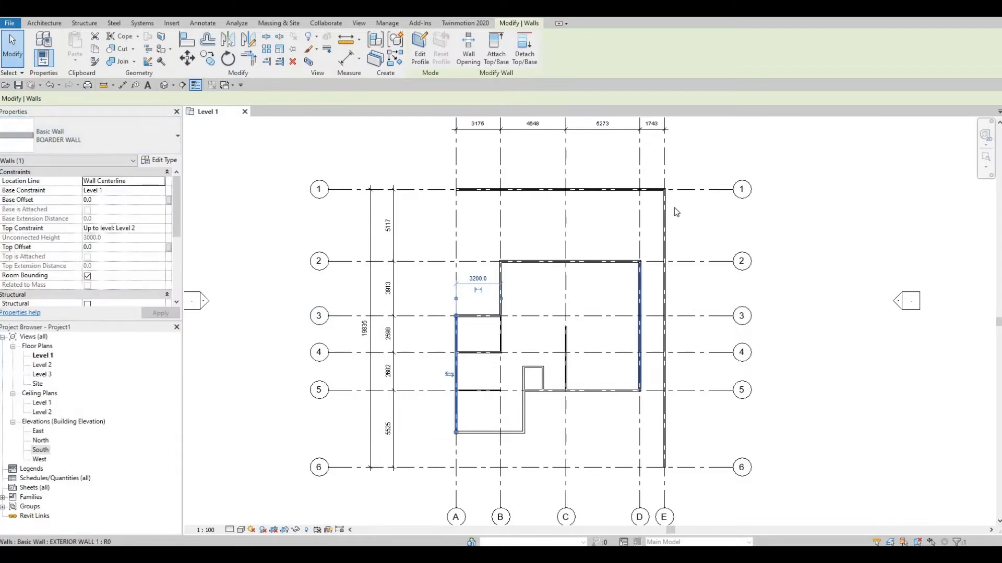
pyautogui.press('Escape')
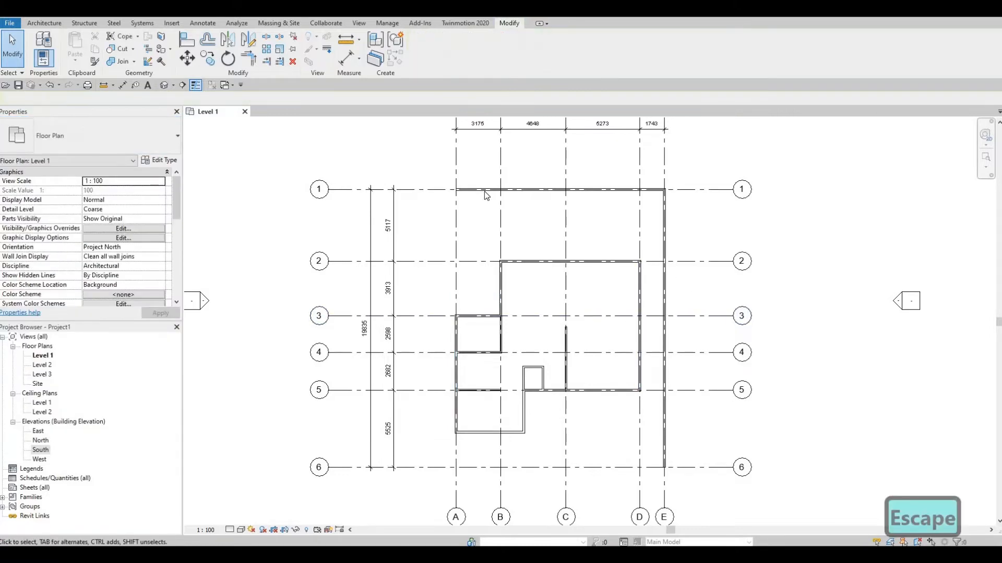
# Extend the BOARDER WALL on grid A at both ends so it runs from grid 1 to grid 6
pyautogui.click(458, 322)
pyautogui.moveTo(461, 240); pyautogui.dragTo(456, 191)
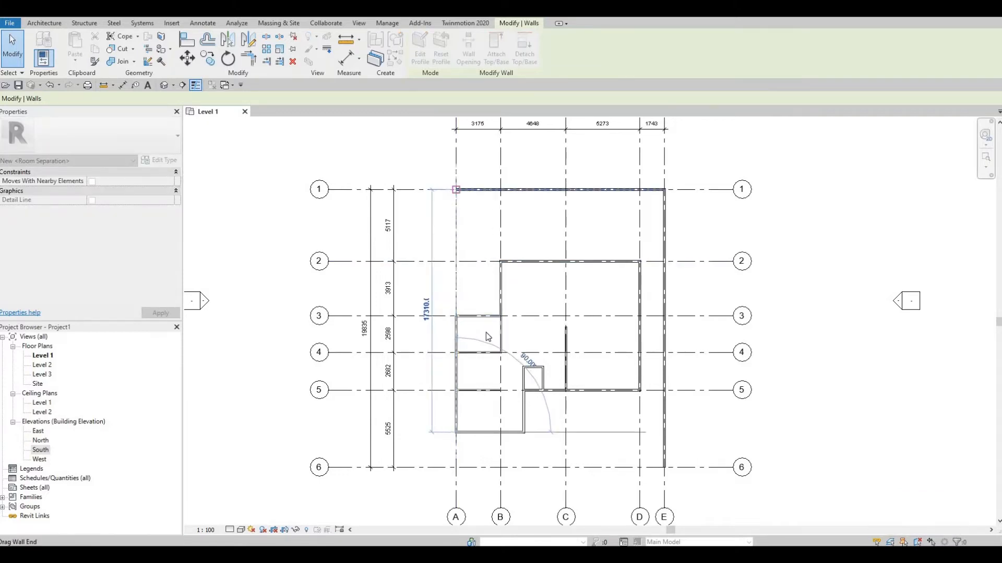
pyautogui.press('Escape')
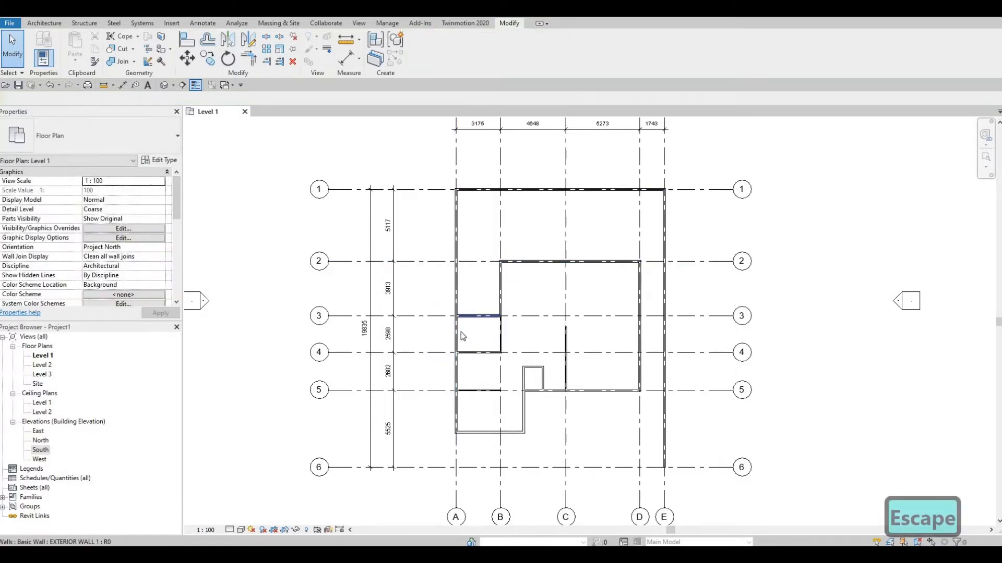
pyautogui.moveTo(468, 352); pyautogui.dragTo(470, 322, button='middle')
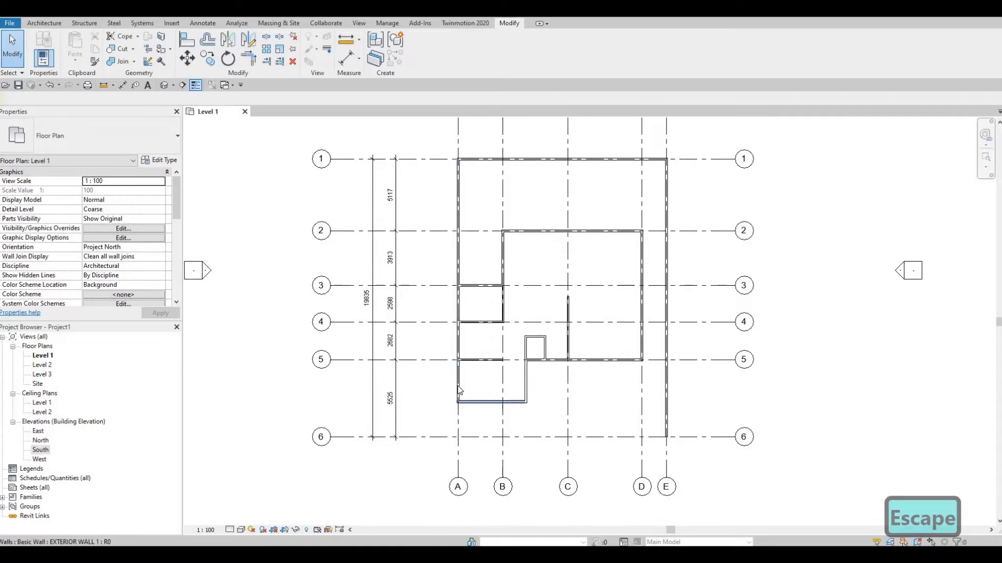
pyautogui.click(458, 404)
pyautogui.moveTo(459, 406); pyautogui.dragTo(463, 437)
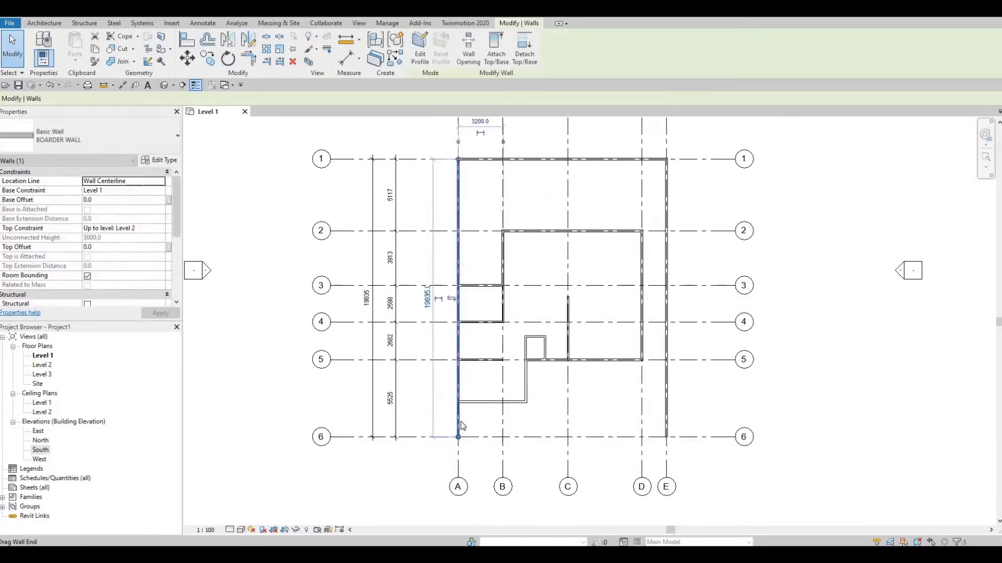
pyautogui.press('Escape')
pyautogui.press('Escape')
# Review the layout of the perimeter walls on grids 1, A and E down to grid 6
pyautogui.scroll(1, 461, 421)
pyautogui.moveTo(481, 413); pyautogui.dragTo(530, 385, button='middle')
pyautogui.moveTo(624, 402); pyautogui.dragTo(620, 409, button='middle')
pyautogui.moveTo(694, 392); pyautogui.dragTo(686, 429, button='middle')
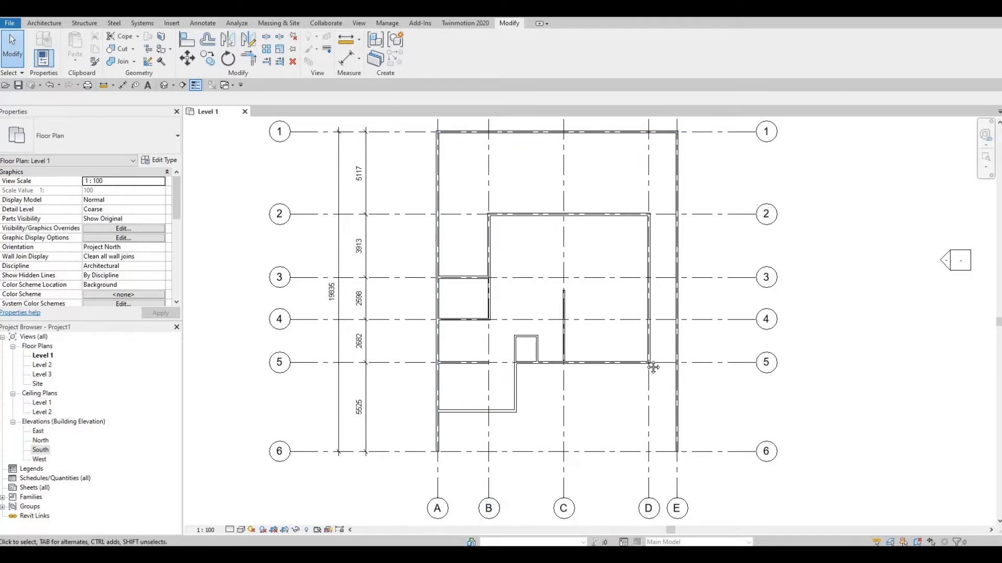
pyautogui.moveTo(668, 410); pyautogui.dragTo(701, 369, button='middle')
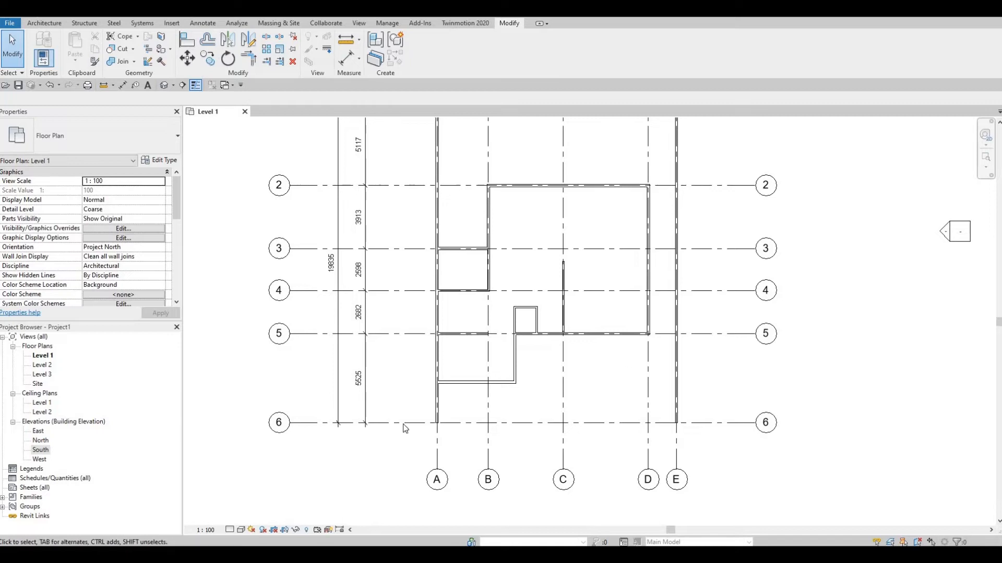
pyautogui.scroll(-1, 694, 427)
pyautogui.moveTo(694, 426); pyautogui.dragTo(603, 307, button='middle')
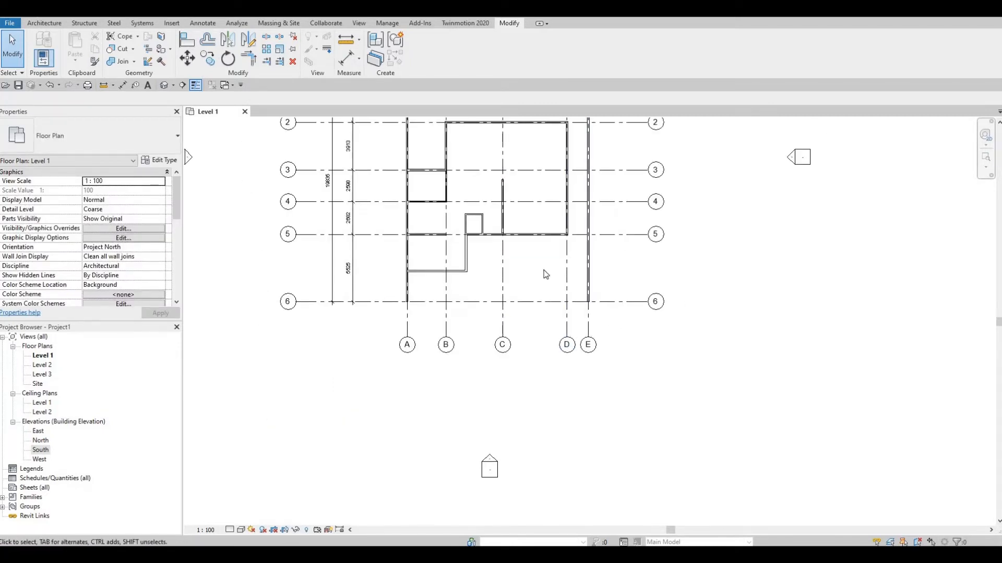
pyautogui.moveTo(584, 282); pyautogui.dragTo(585, 323, button='middle')
pyautogui.moveTo(590, 235); pyautogui.dragTo(590, 276, button='middle')
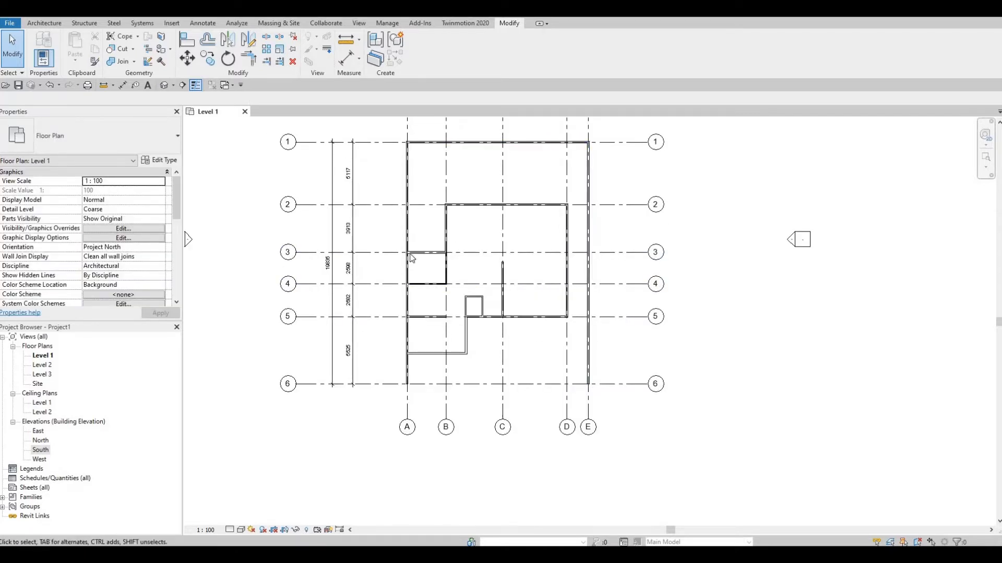
# Examine how the building's walls join the border wall on grid A and where the walls end at grid 6
pyautogui.scroll(1, 401, 241)
pyautogui.scroll(5, 402, 241)
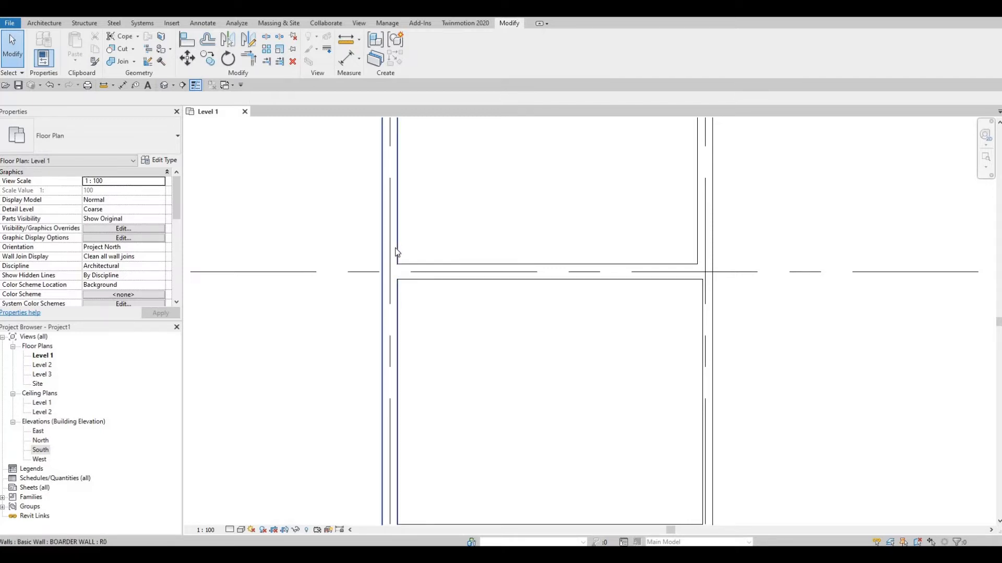
pyautogui.scroll(-8, 415, 270)
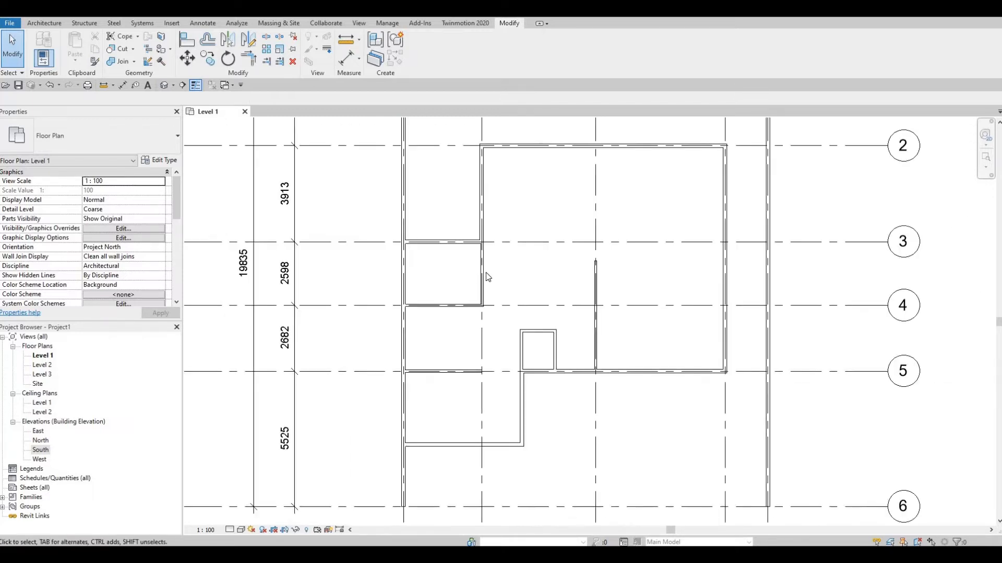
pyautogui.scroll(5, 493, 314)
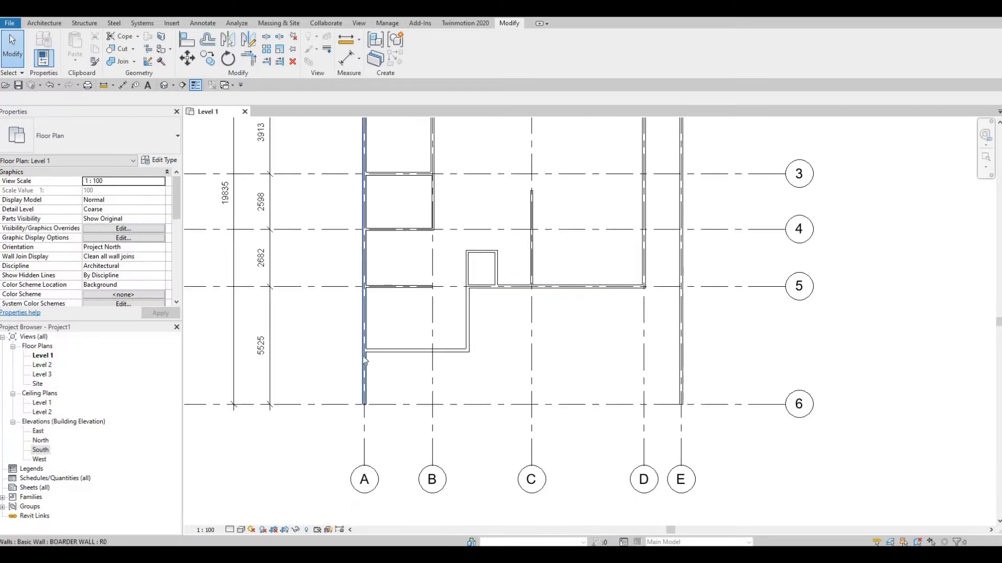
pyautogui.scroll(2, 365, 373)
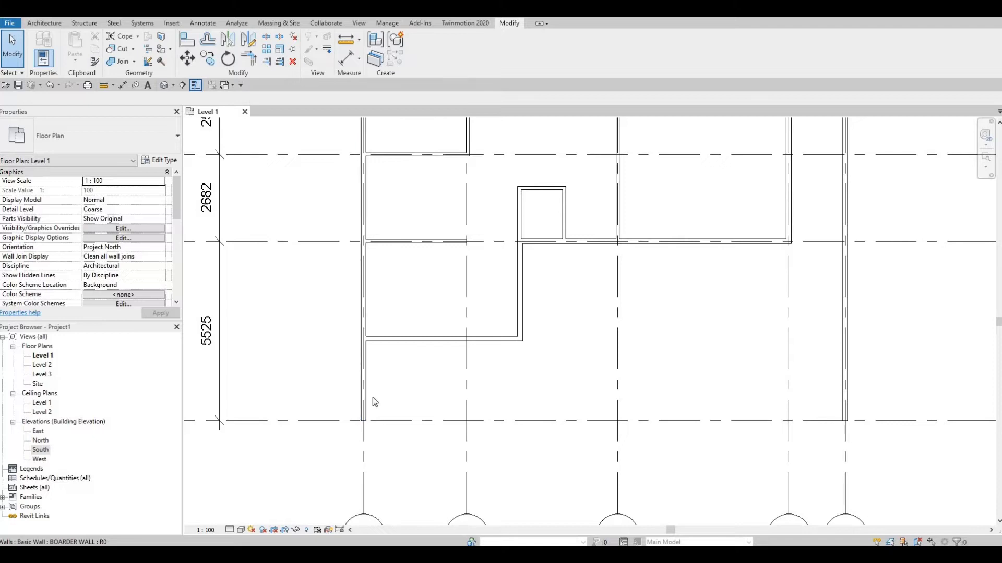
pyautogui.scroll(-2, 439, 365)
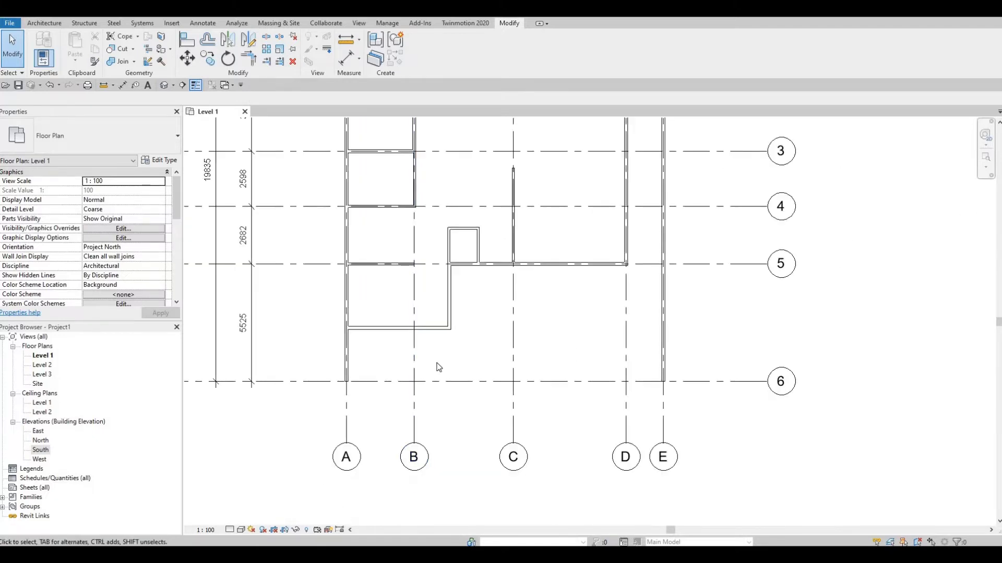
pyautogui.moveTo(631, 266); pyautogui.dragTo(614, 308, button='middle')
pyautogui.scroll(-1, 614, 309)
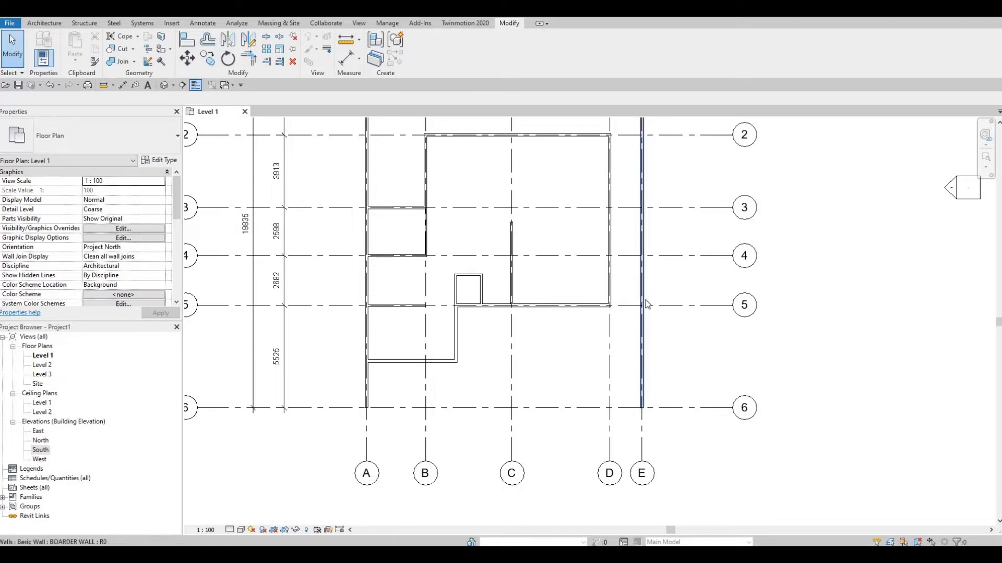
pyautogui.moveTo(605, 319); pyautogui.dragTo(593, 380, button='middle')
pyautogui.scroll(-1, 616, 376)
pyautogui.moveTo(635, 287); pyautogui.dragTo(633, 305, button='middle')
pyautogui.moveTo(533, 383); pyautogui.dragTo(574, 279, button='middle')
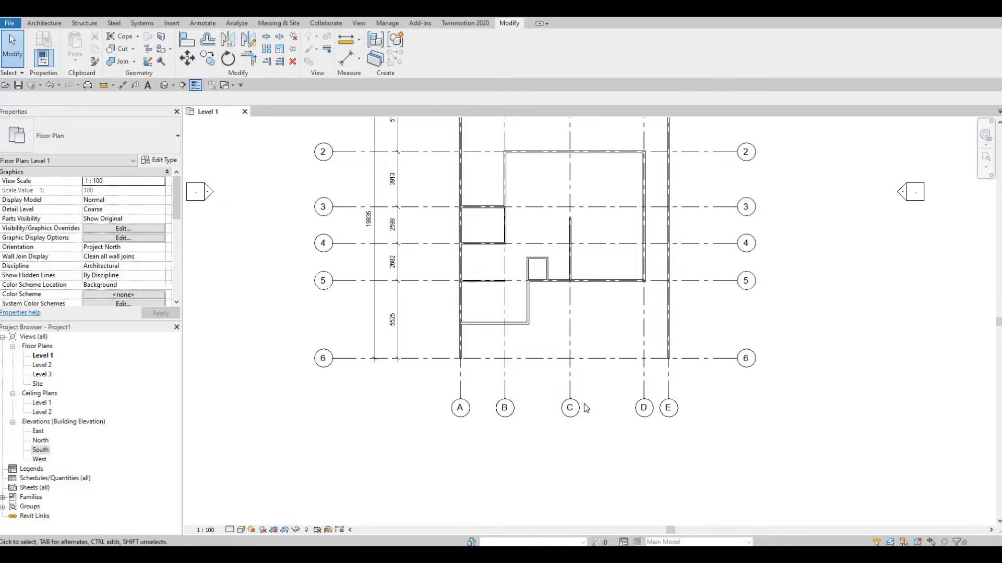
# Review the Level 1 wall layout from grid 1 to grid 6, including the bay between grids 4 and 5
pyautogui.moveTo(590, 422); pyautogui.dragTo(587, 385, button='middle')
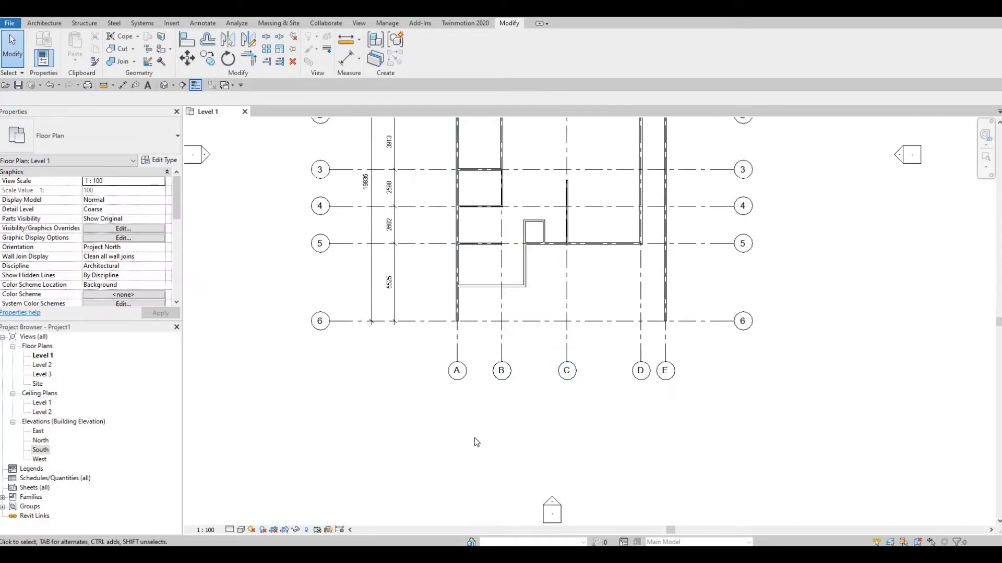
pyautogui.press('F1')
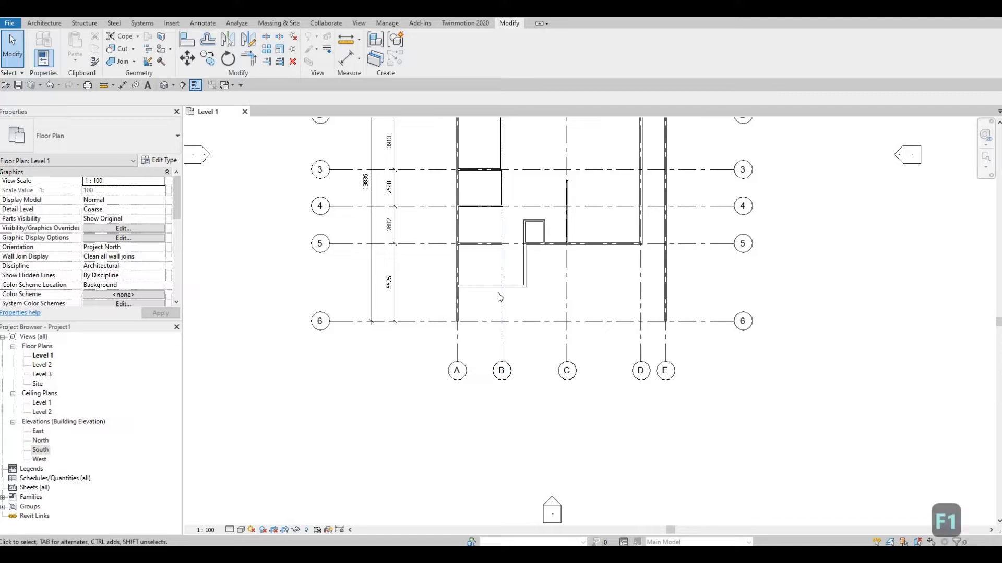
pyautogui.moveTo(610, 277); pyautogui.dragTo(585, 367, button='middle')
pyautogui.scroll(1, 601, 304)
pyautogui.scroll(-3, 585, 366)
pyautogui.moveTo(591, 255); pyautogui.dragTo(587, 300, button='middle')
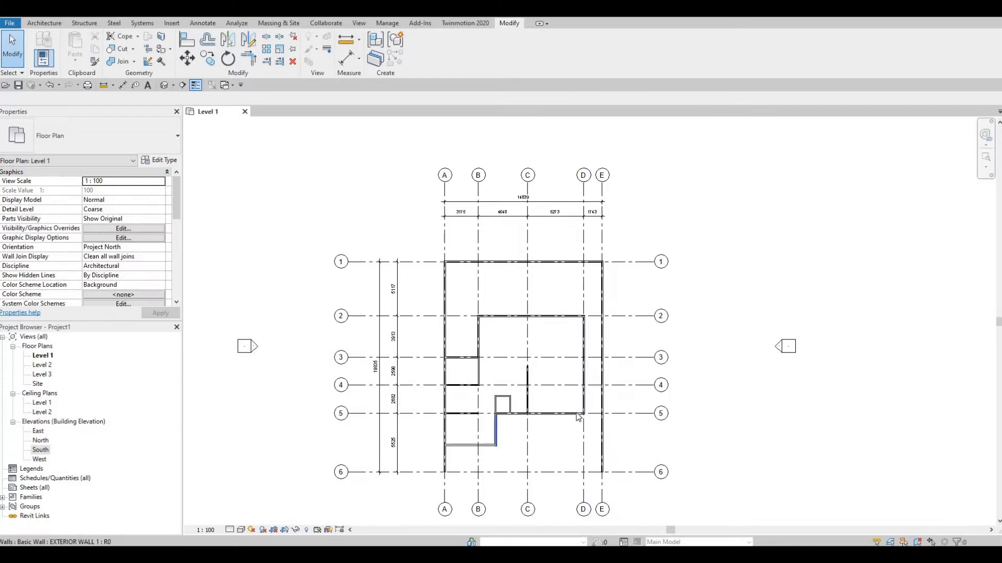
pyautogui.scroll(2, 608, 421)
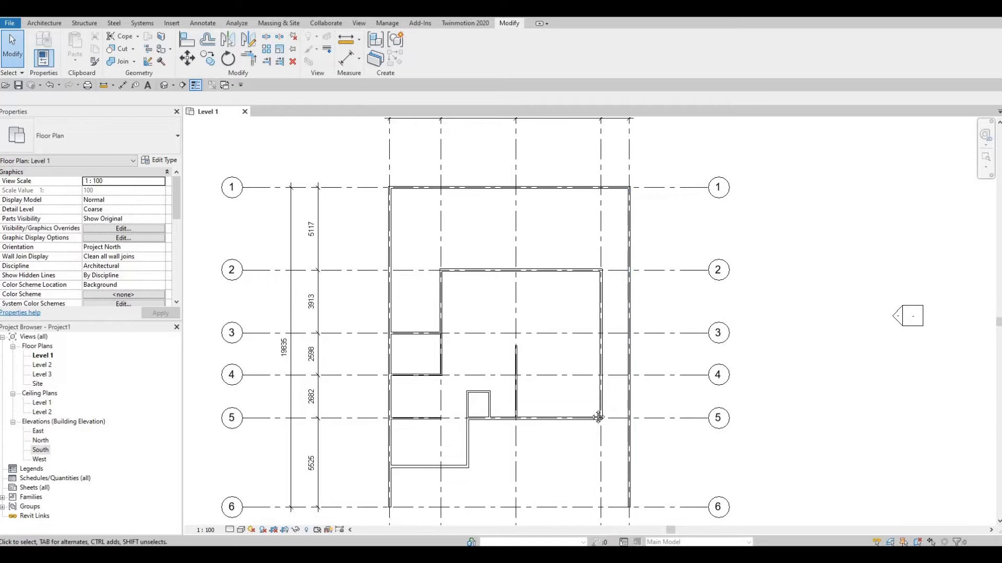
pyautogui.scroll(-2, 574, 293)
pyautogui.moveTo(558, 247); pyautogui.dragTo(533, 302, button='middle')
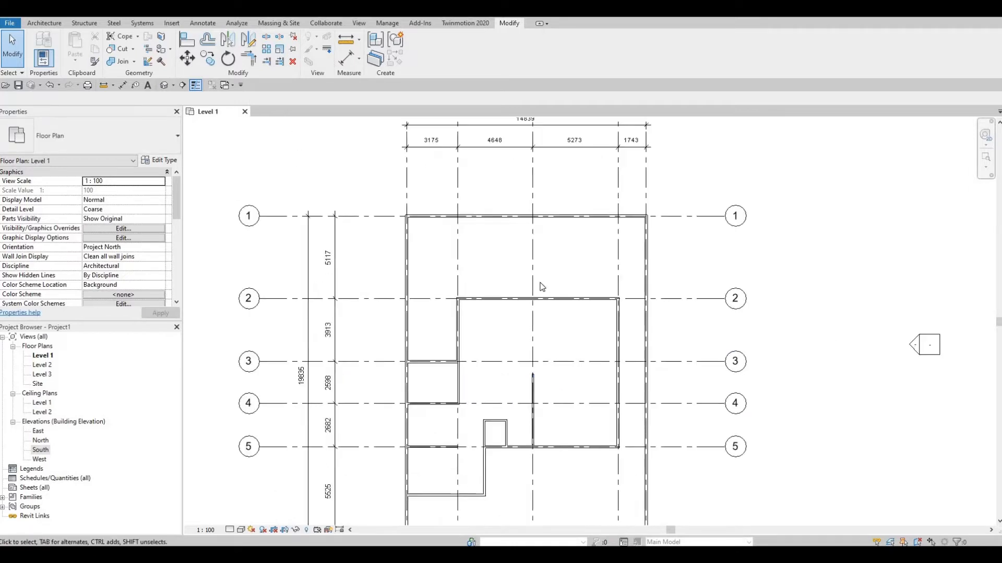
pyautogui.scroll(3, 470, 311)
pyautogui.scroll(3, 485, 319)
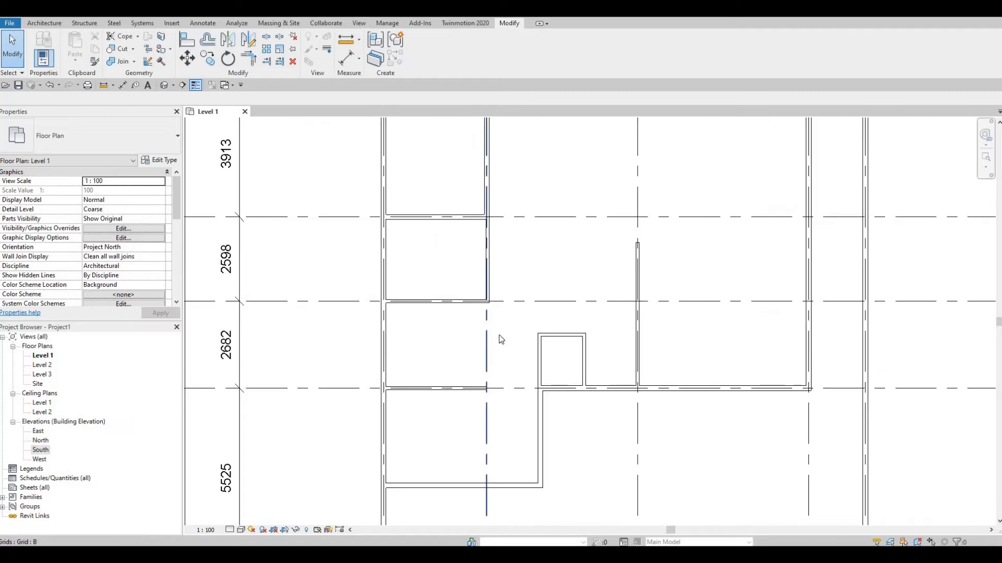
pyautogui.click(49, 26)
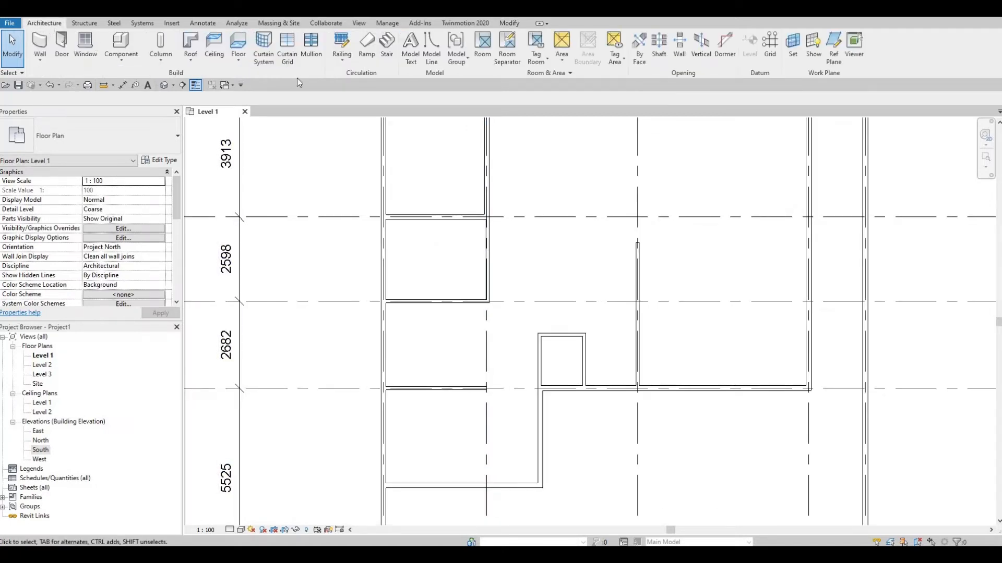
pyautogui.click(387, 50)
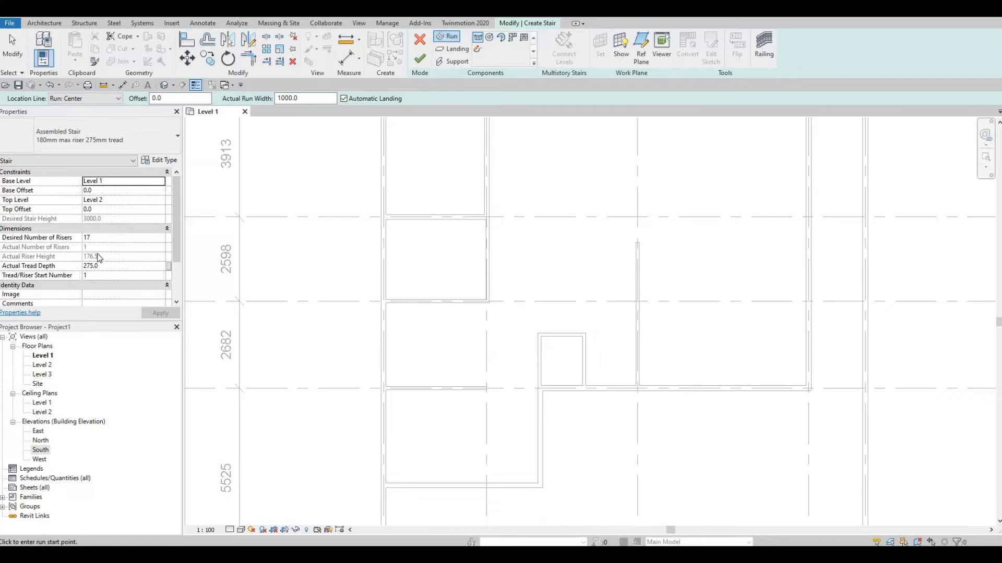
pyautogui.press('Tab')
pyautogui.press('Tab')
pyautogui.press('Tab')
pyautogui.press('Tab')
pyautogui.write('14')
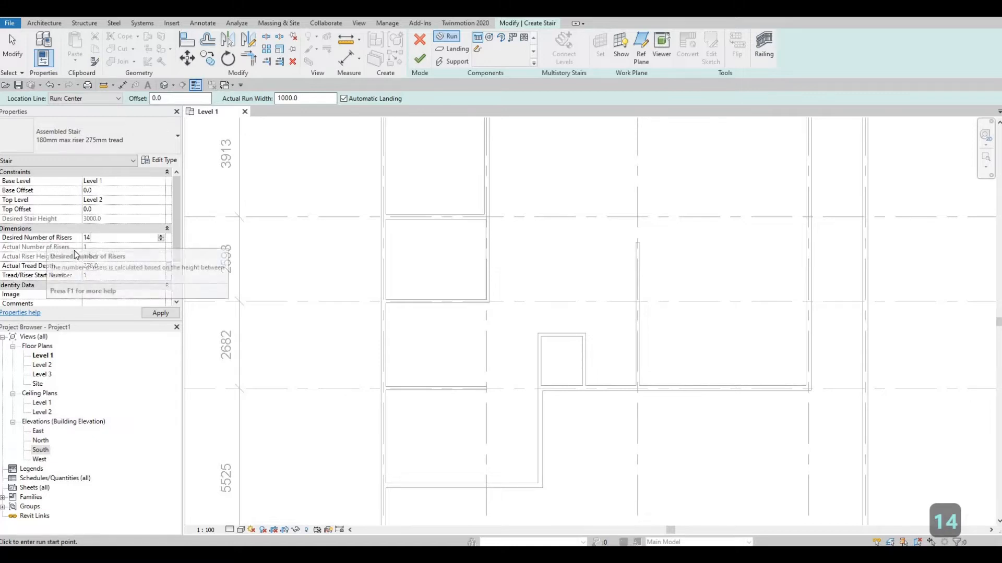
pyautogui.click(156, 312)
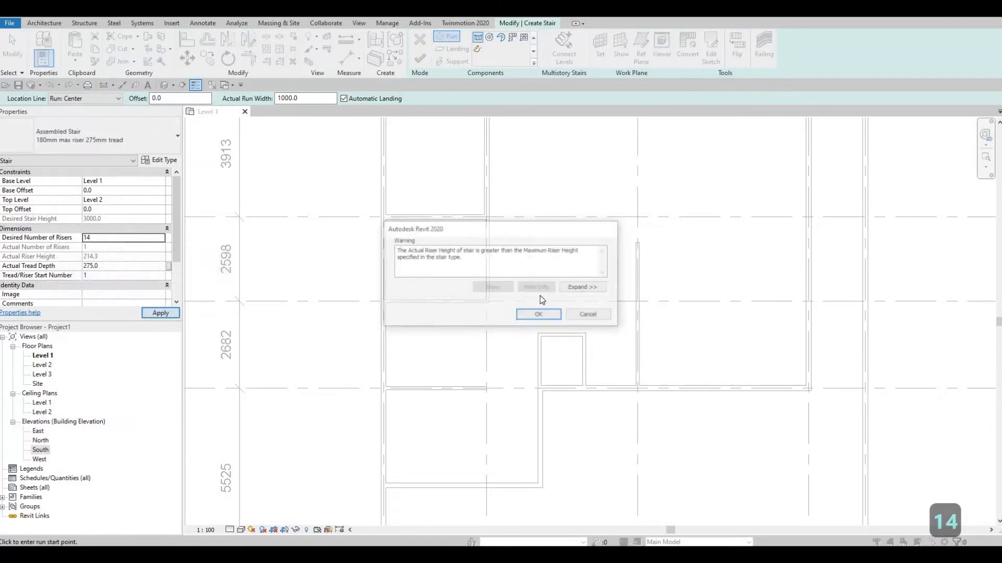
pyautogui.press('Return')
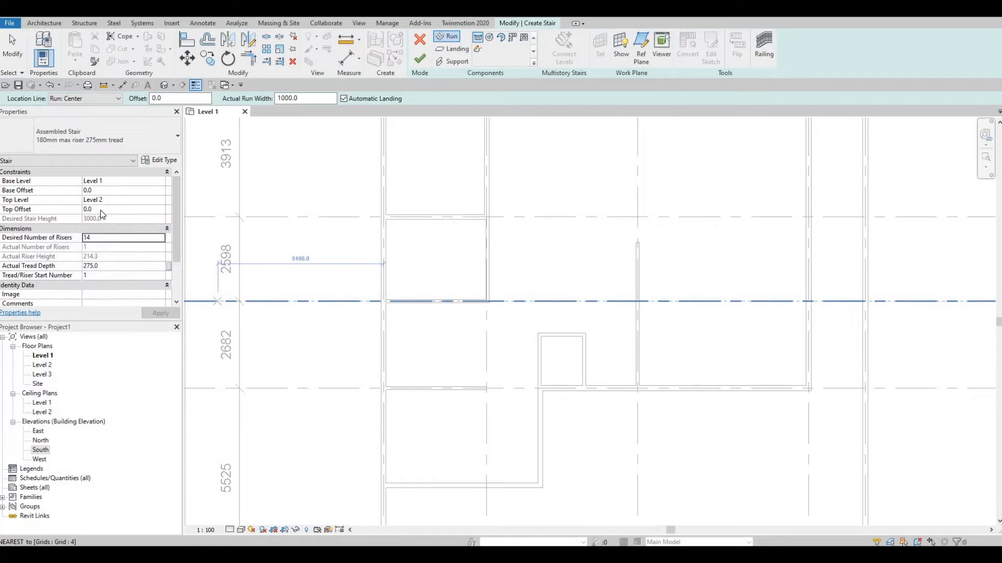
pyautogui.click(100, 210)
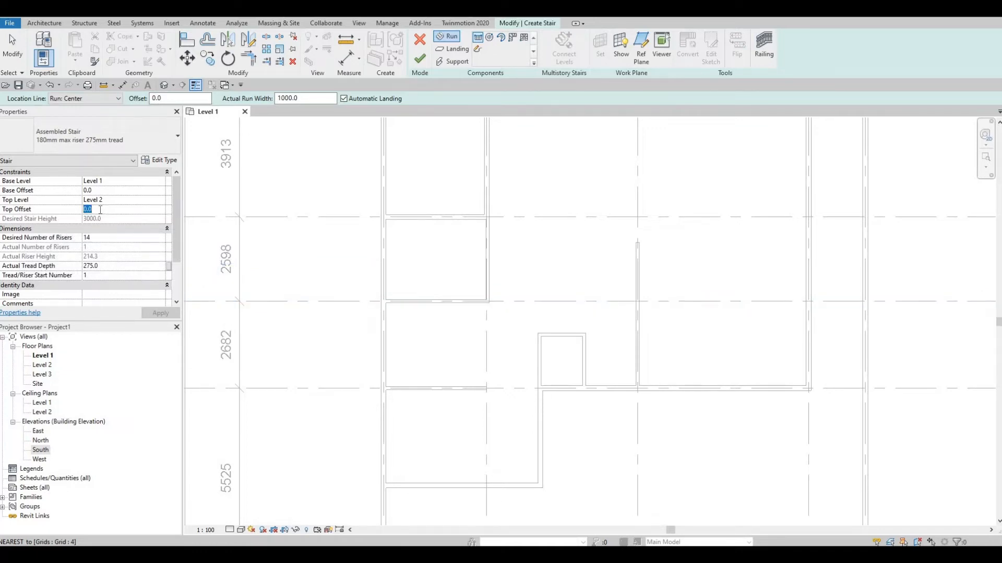
pyautogui.write('200')
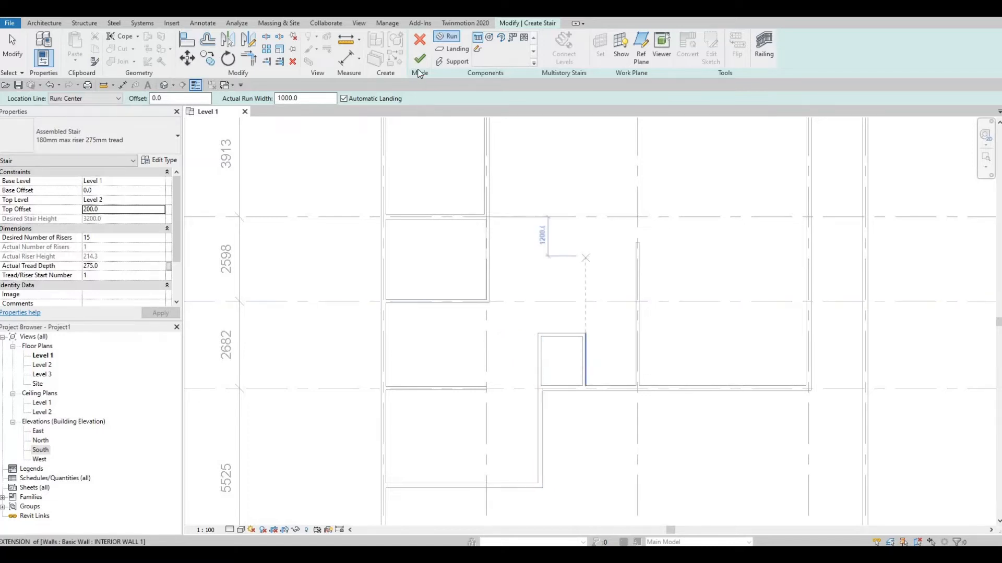
pyautogui.click(532, 285)
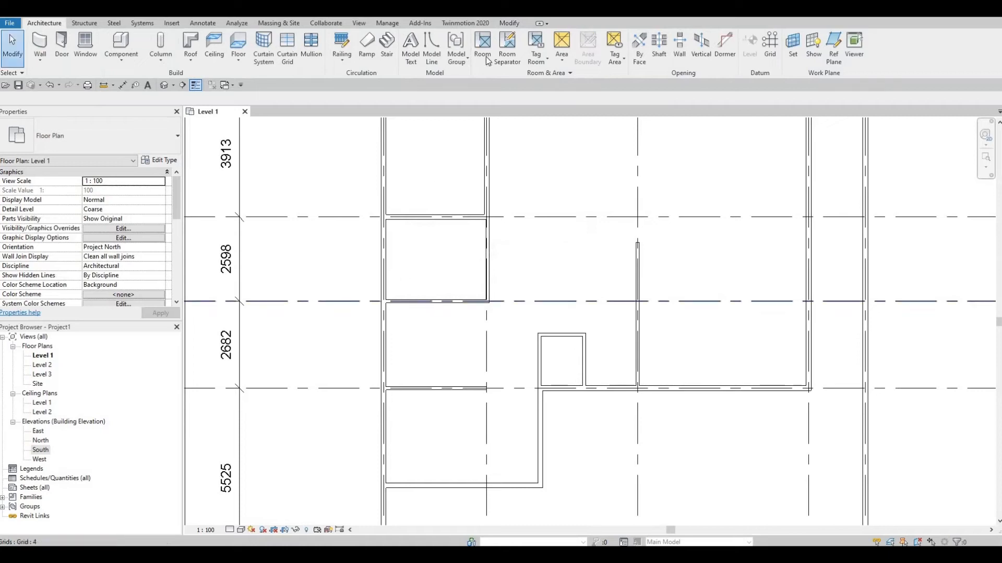
# Start a stair from Level 1 to Level 2 and set its desired number of risers to 14
pyautogui.click(387, 47)
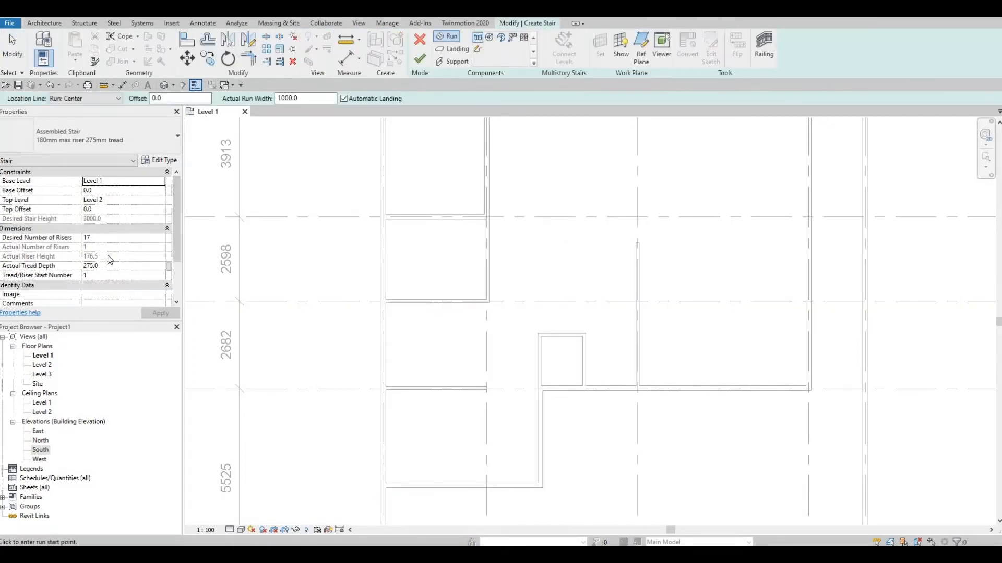
pyautogui.click(109, 237)
pyautogui.write('14')
pyautogui.click(160, 313)
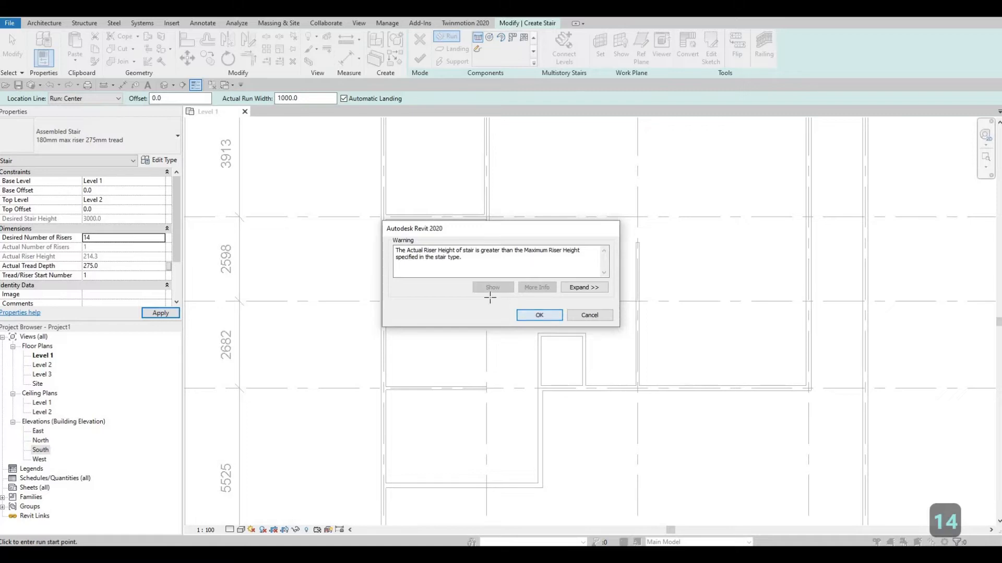
pyautogui.click(539, 315)
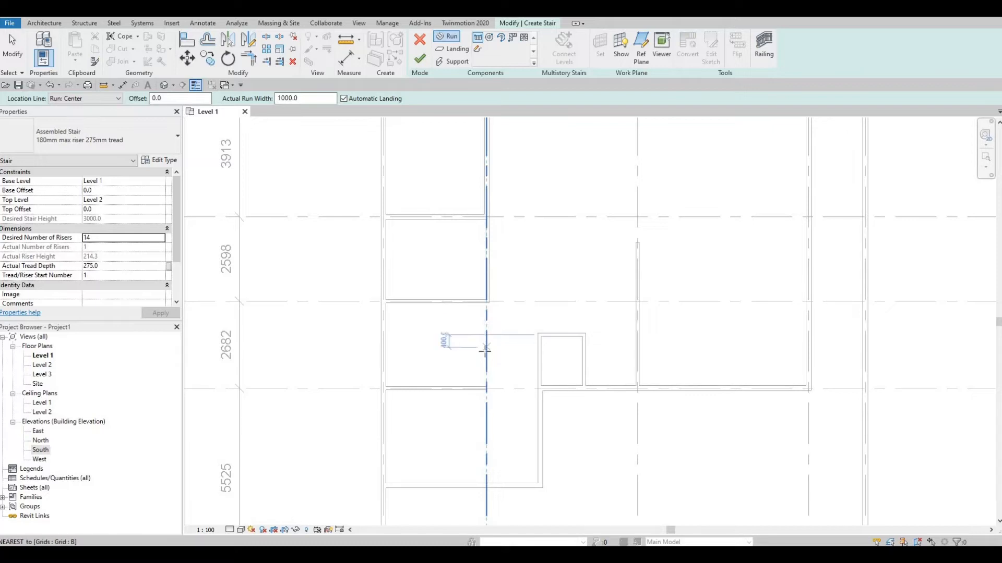
# Draw the first stair run from grid B toward grid A just below grid 4, 7 risers and 1650 mm long
pyautogui.click(486, 329)
pyautogui.scroll(2, 427, 329)
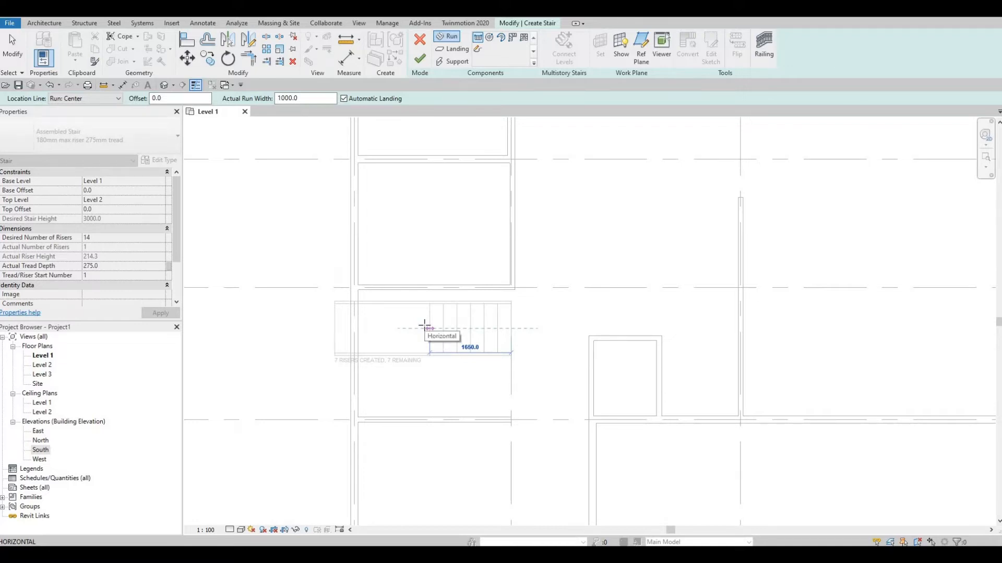
pyautogui.scroll(4, 424, 325)
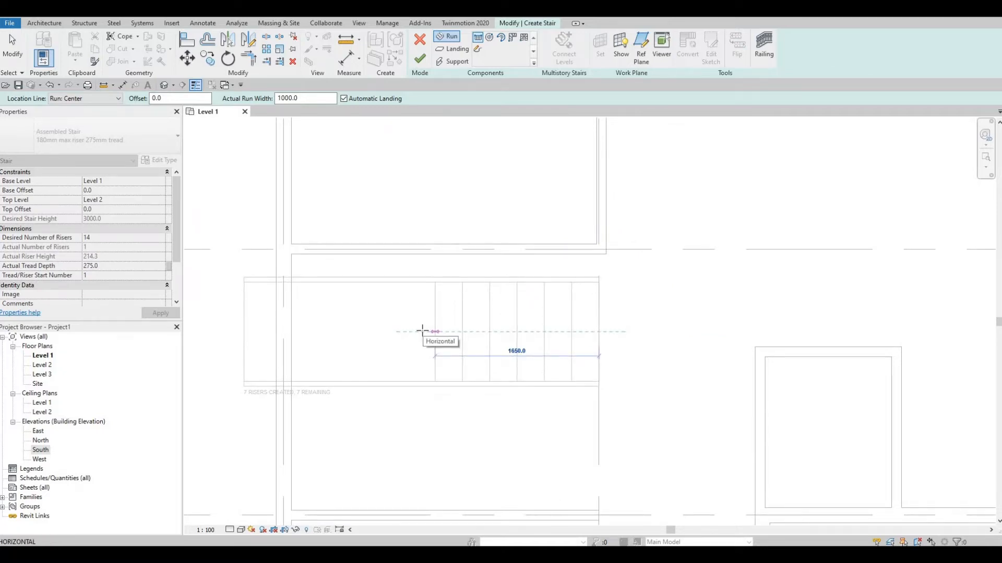
pyautogui.scroll(-1, 422, 331)
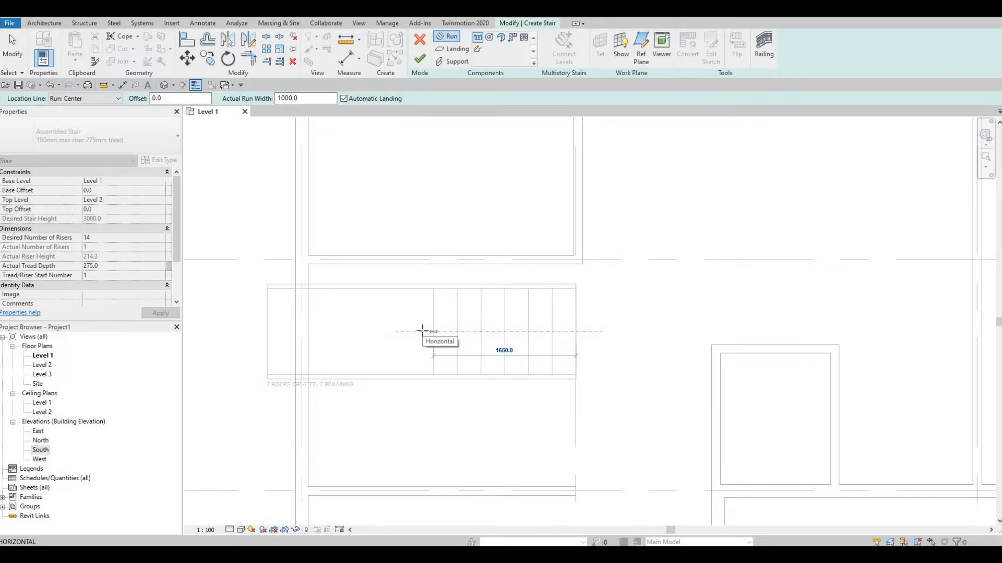
pyautogui.click(422, 332)
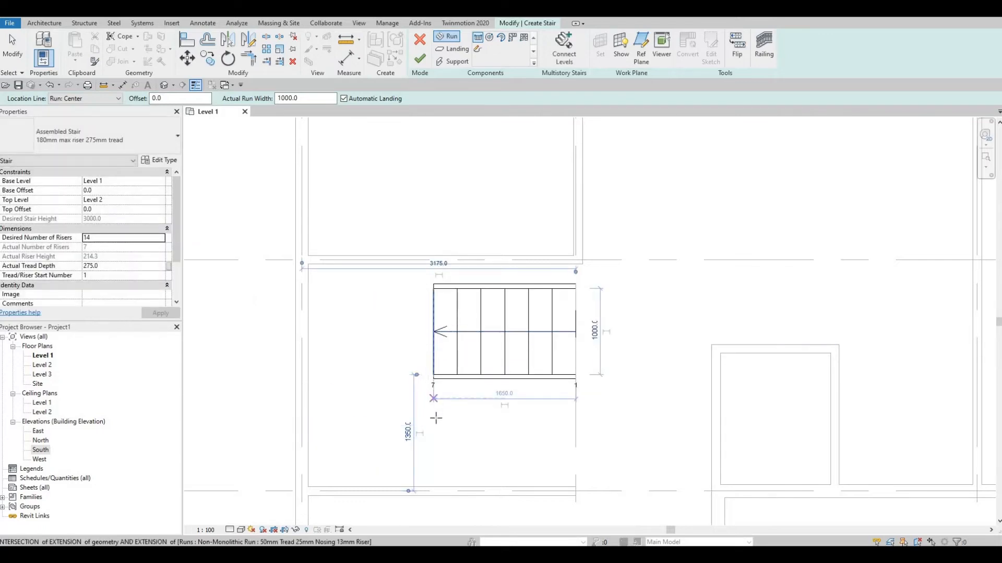
# Draw the parallel return run back to grid B with the remaining 7 risers and an automatic landing, and finish the stair
pyautogui.click(434, 436)
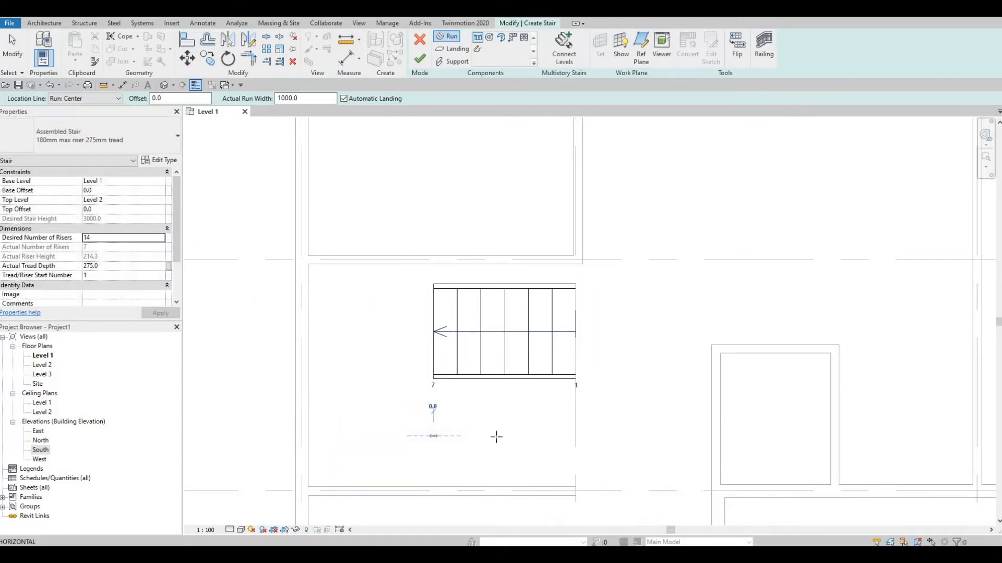
pyautogui.click(621, 434)
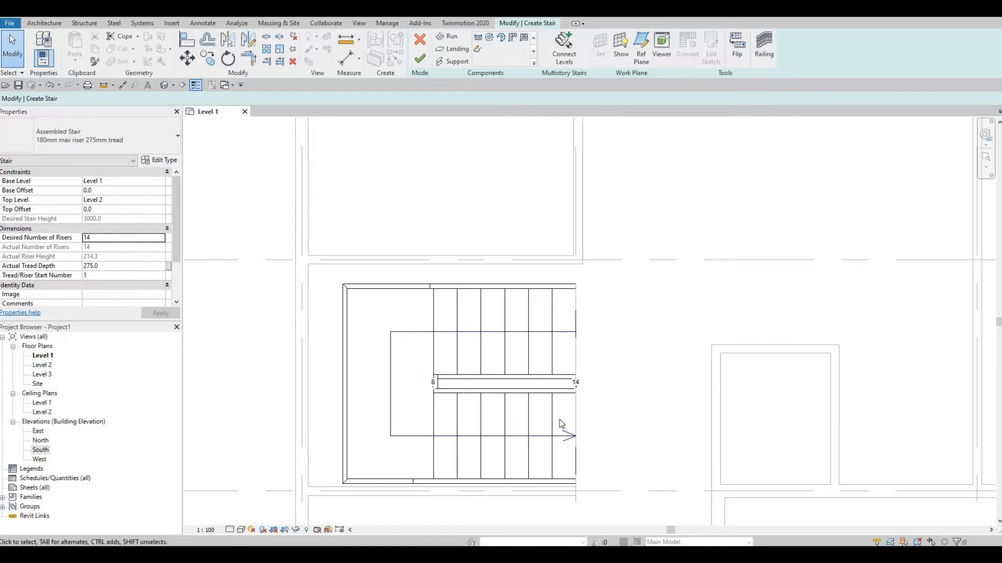
pyautogui.click(429, 60)
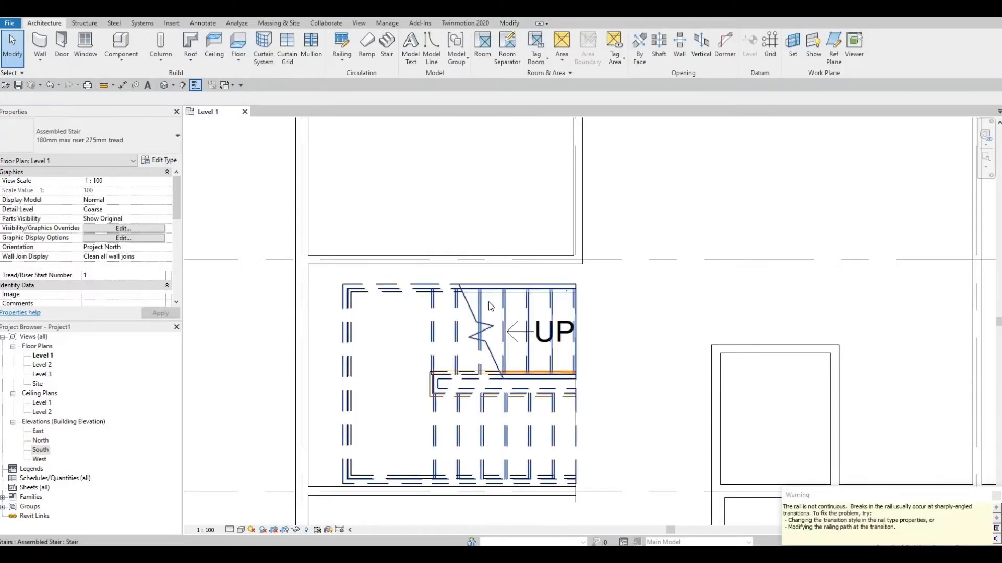
pyautogui.press('Escape')
pyautogui.press('Escape')
# Nudge the finished stair toward grid A and slightly toward grid 4 until its landing meets the inner face of the grid A wall
pyautogui.scroll(-2, 485, 307)
pyautogui.click(464, 313)
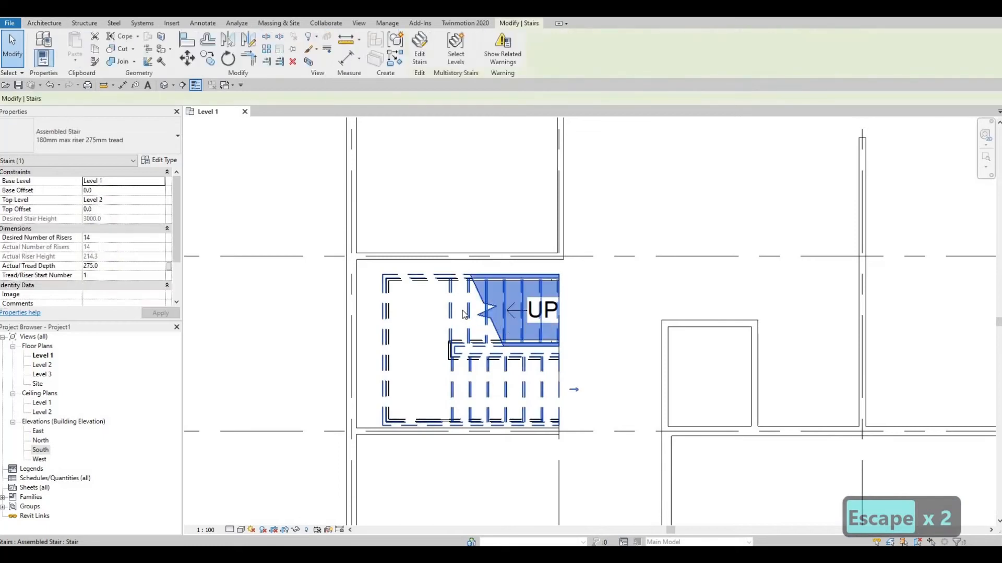
pyautogui.press('Left')
pyautogui.press('Left')
pyautogui.press('Up')
pyautogui.press('Left')
pyautogui.press('Up')
pyautogui.press('Up')
pyautogui.press('Up')
pyautogui.press('Left')
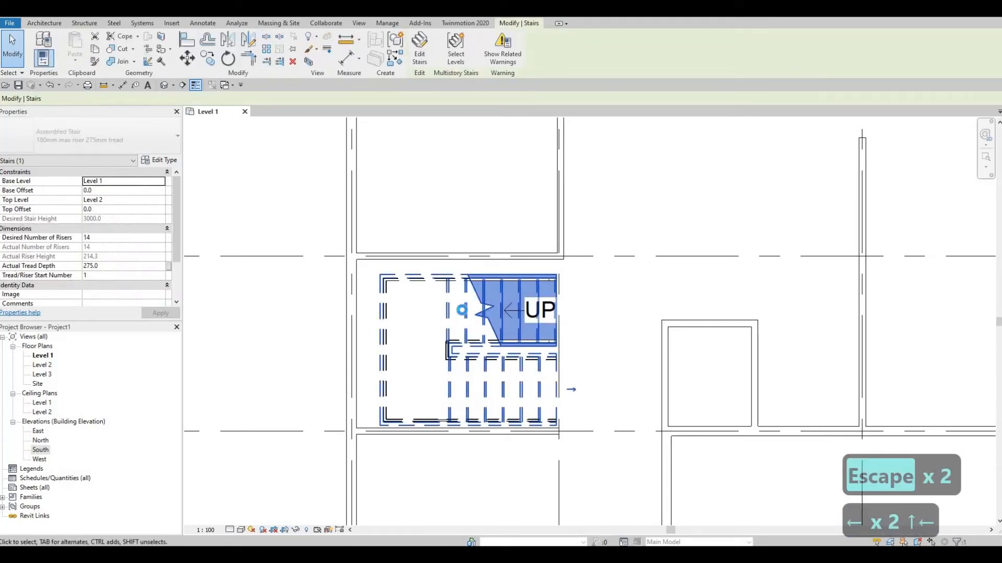
pyautogui.press('Left')
pyautogui.press('Left')
pyautogui.press('Left')
pyautogui.press('Left')
pyautogui.press('Left')
pyautogui.press('Left')
pyautogui.press('Left')
pyautogui.press('Left')
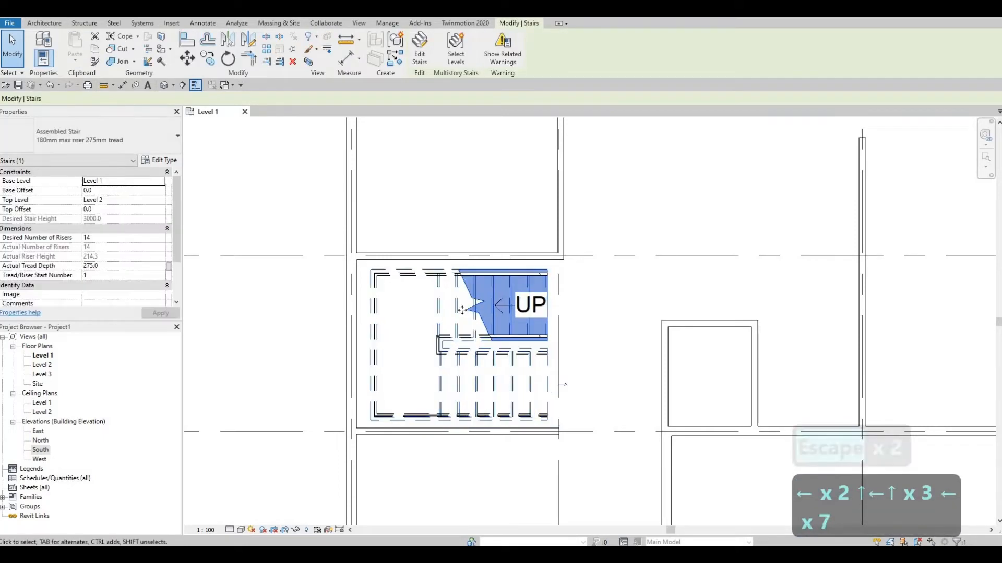
pyautogui.press('Left')
pyautogui.press('Left')
pyautogui.press('Left')
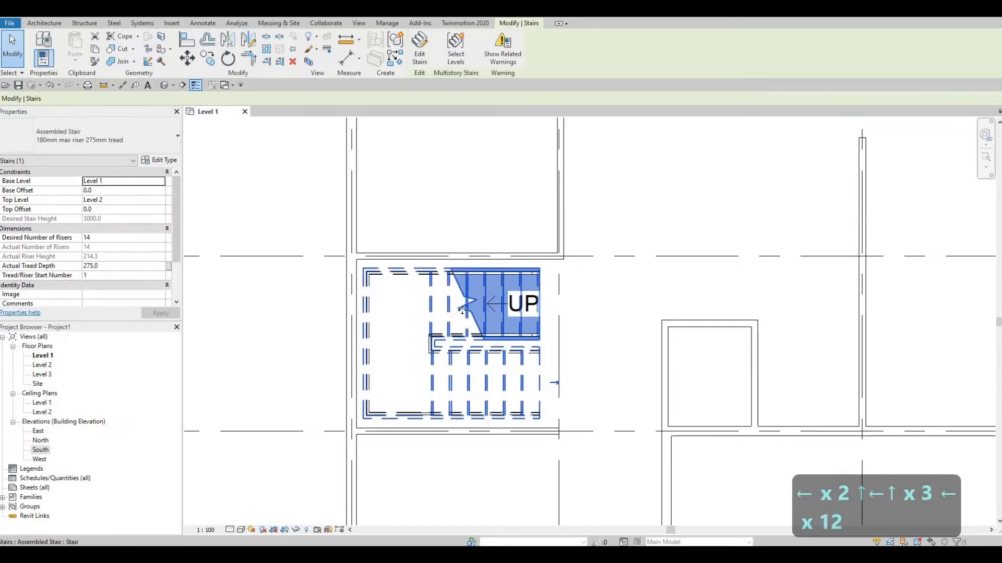
pyautogui.press('Up')
pyautogui.press('Up')
pyautogui.press('Left')
pyautogui.press('Left')
pyautogui.press('Left')
pyautogui.press('Left')
pyautogui.press('Left')
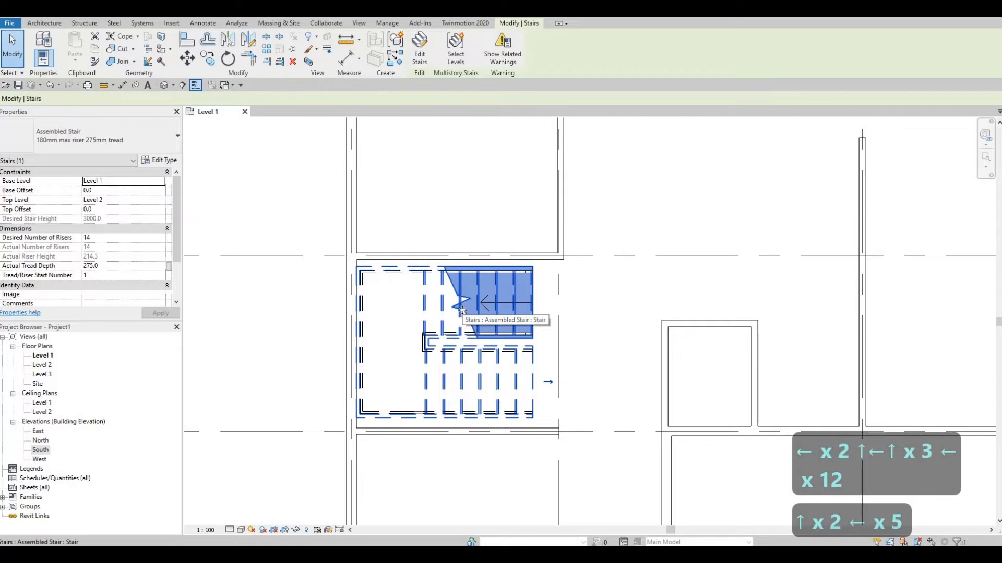
pyautogui.press('Down')
pyautogui.press('Right')
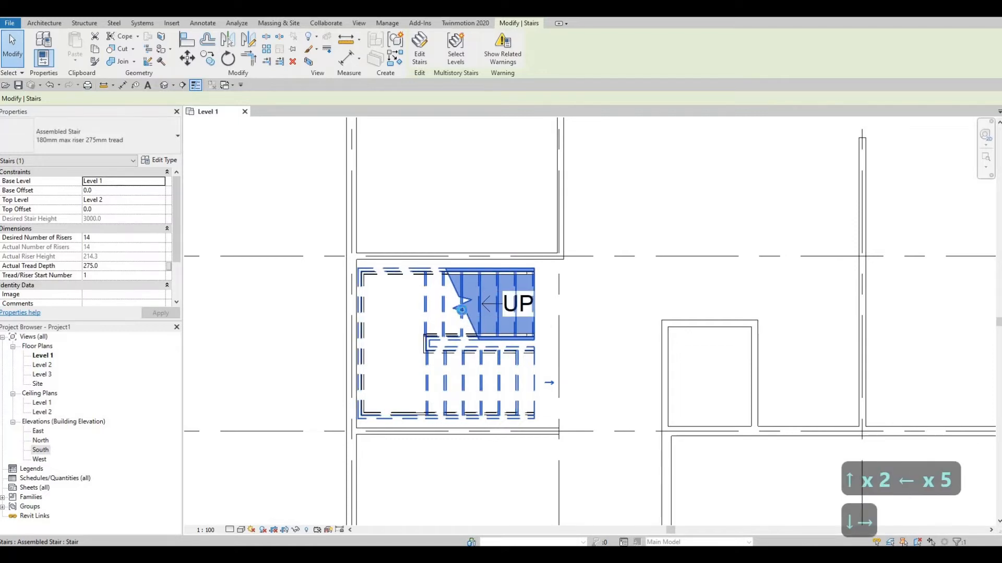
pyautogui.press('Down')
pyautogui.press('Left')
pyautogui.press('Escape')
pyautogui.press('Escape')
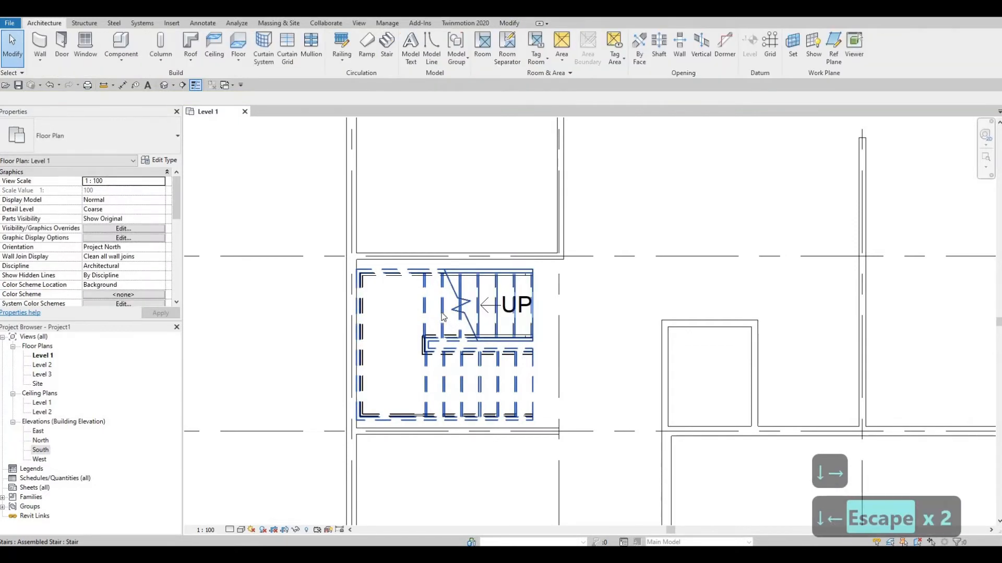
# Edit the stair and widen its first run toward the grid 4 wall to about 1170 mm
pyautogui.click(443, 316)
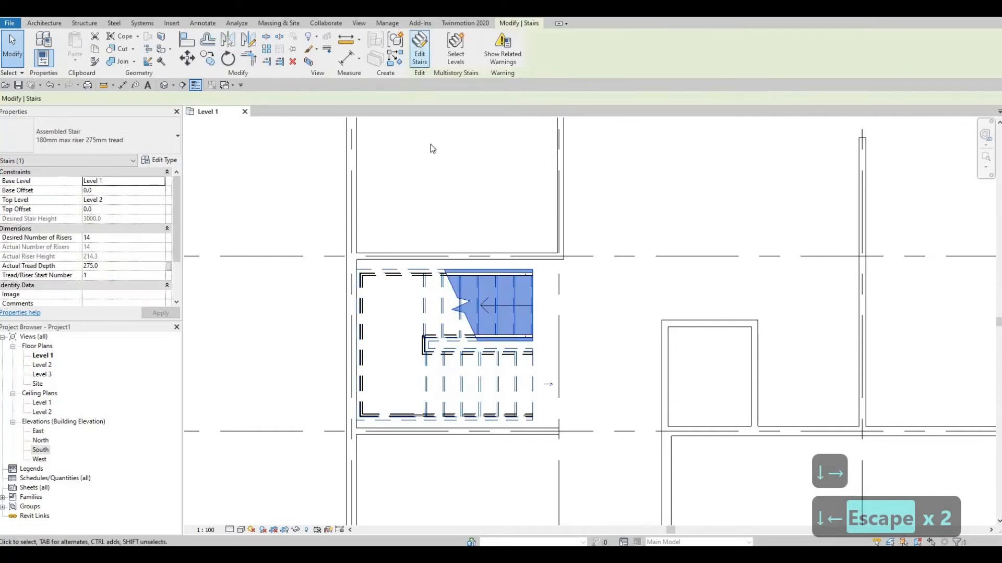
pyautogui.click(419, 48)
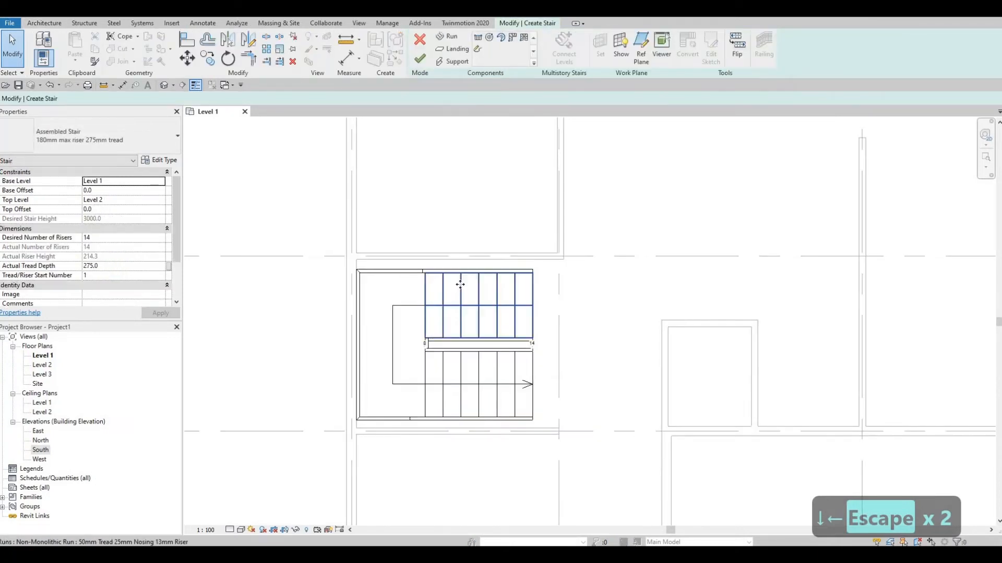
pyautogui.click(460, 284)
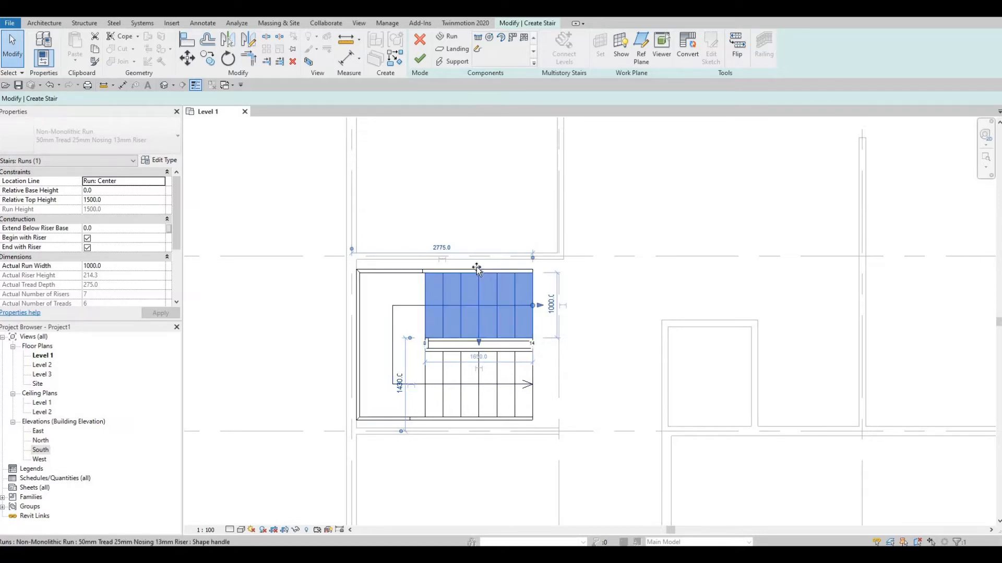
pyautogui.moveTo(477, 268); pyautogui.dragTo(478, 259)
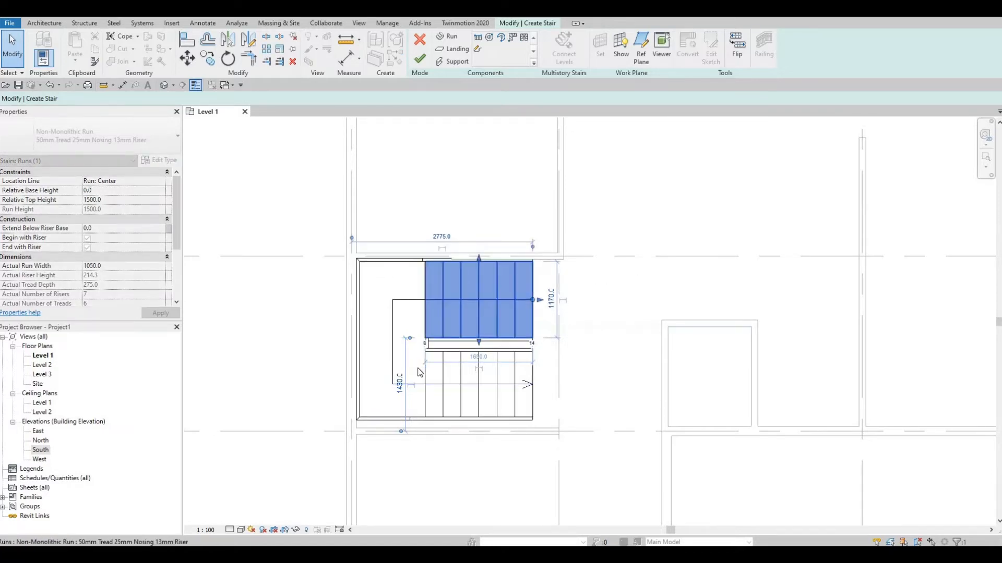
# Widen the stair's second run toward the grid 5 wall to about 1145 mm and finish editing the stair
pyautogui.click(461, 402)
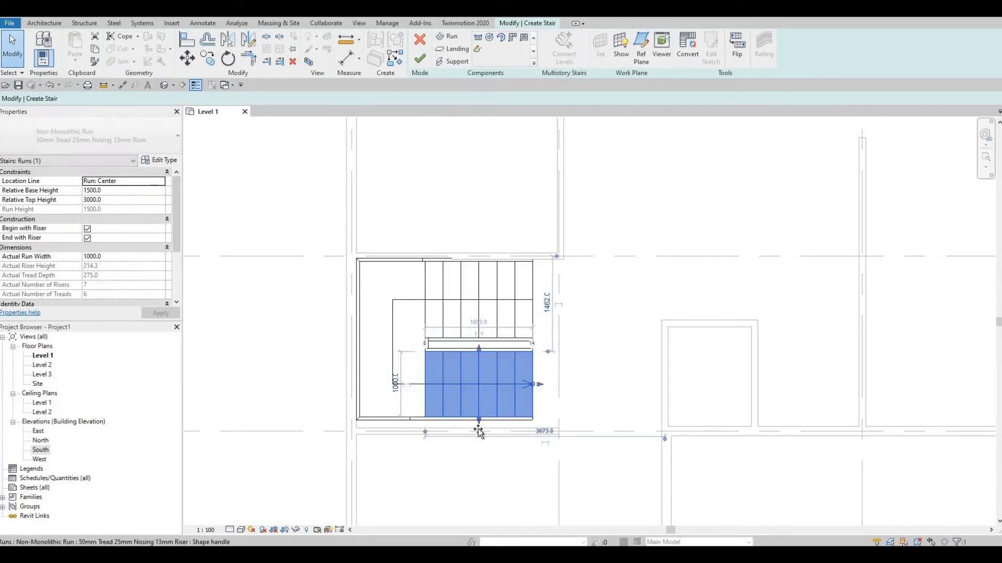
pyautogui.moveTo(478, 431); pyautogui.dragTo(479, 441)
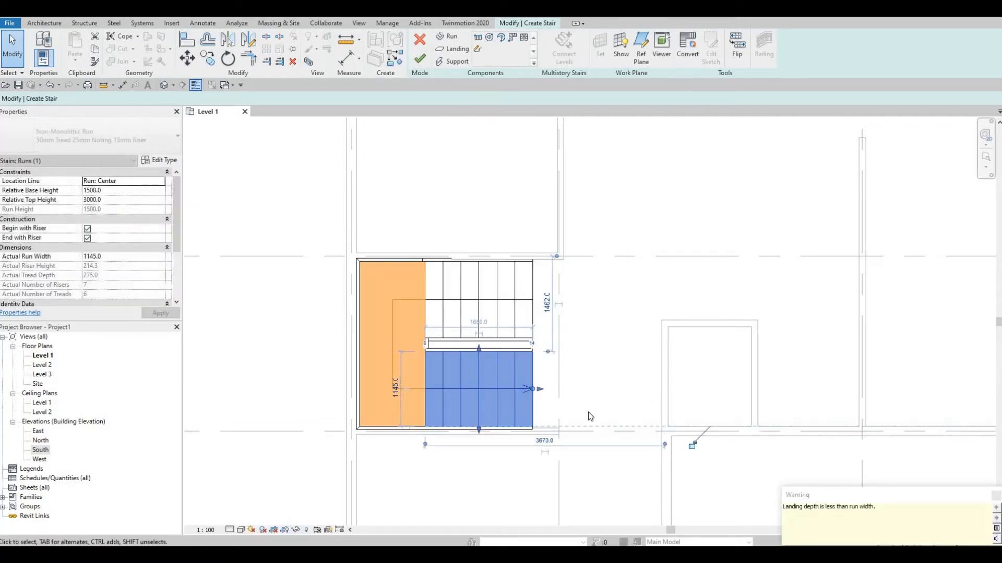
pyautogui.press('Escape')
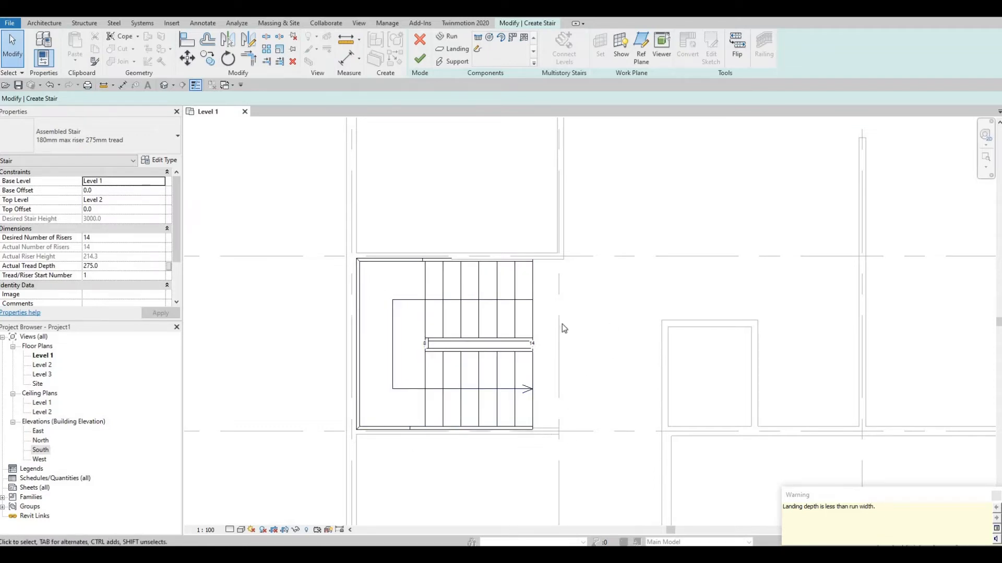
pyautogui.click(531, 307)
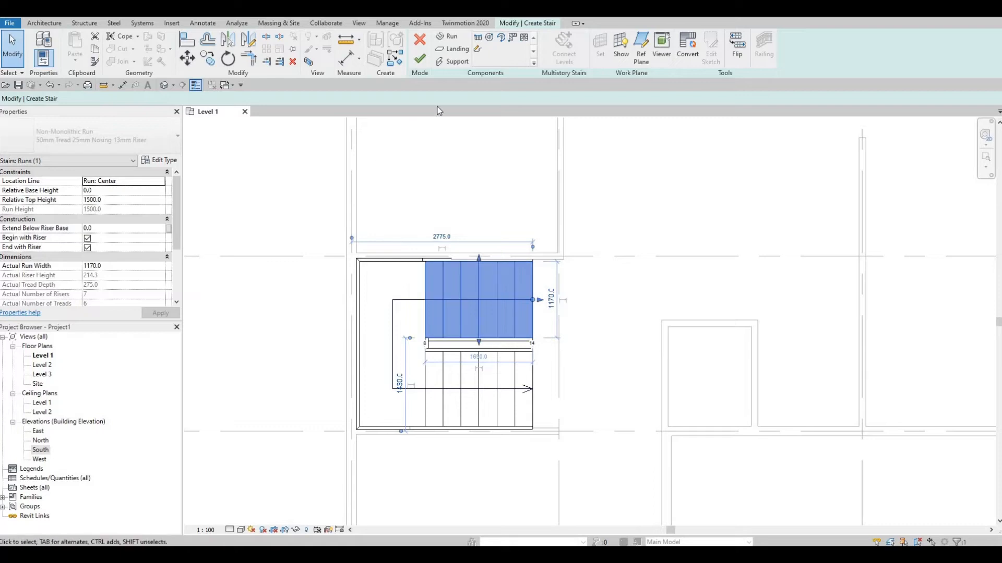
pyautogui.click(420, 61)
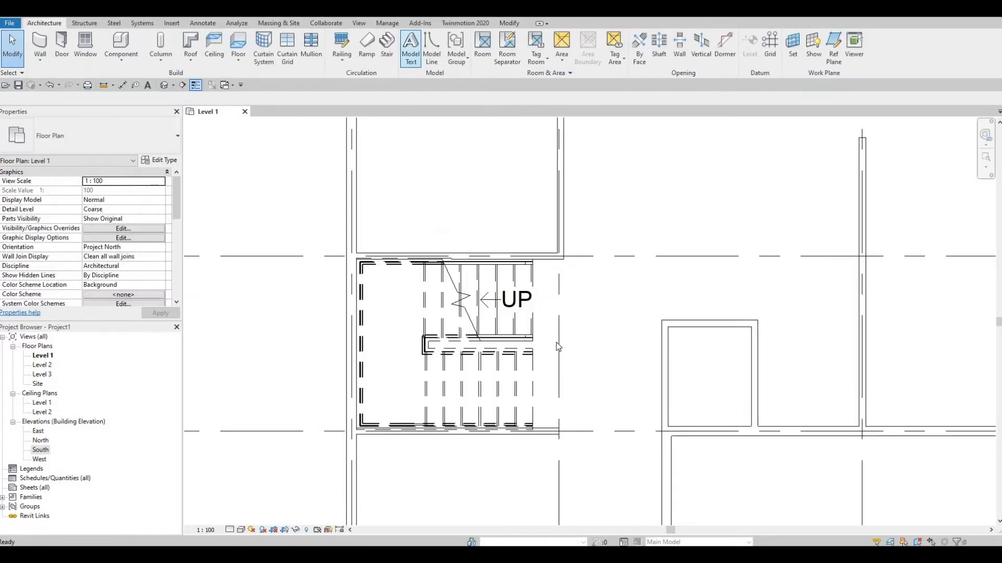
pyautogui.press('Escape')
pyautogui.press('Escape')
pyautogui.scroll(2, 521, 329)
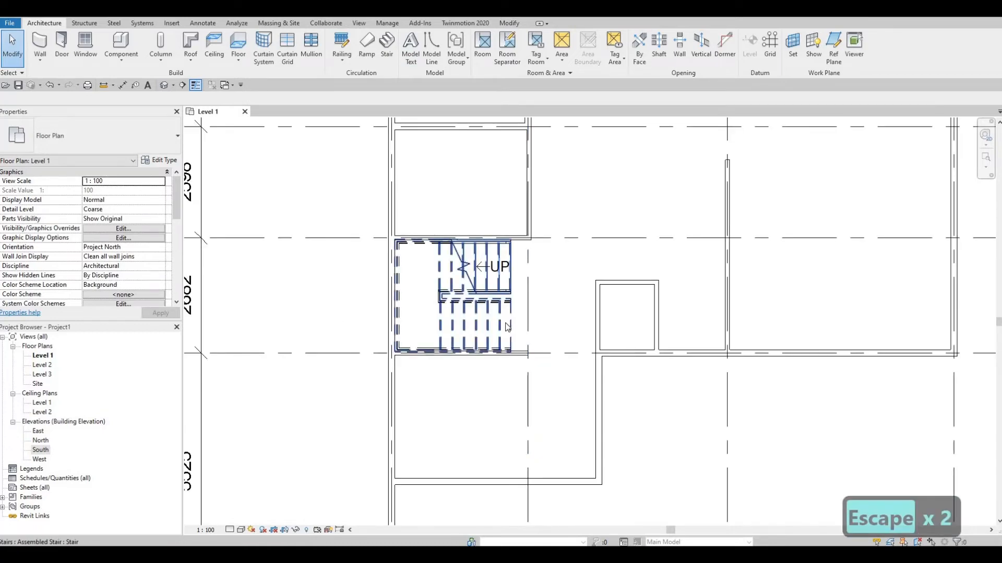
# Edit the stair again, deepen its landing past the grid A wall to about 1400 mm, and finish the edit
pyautogui.click(447, 277)
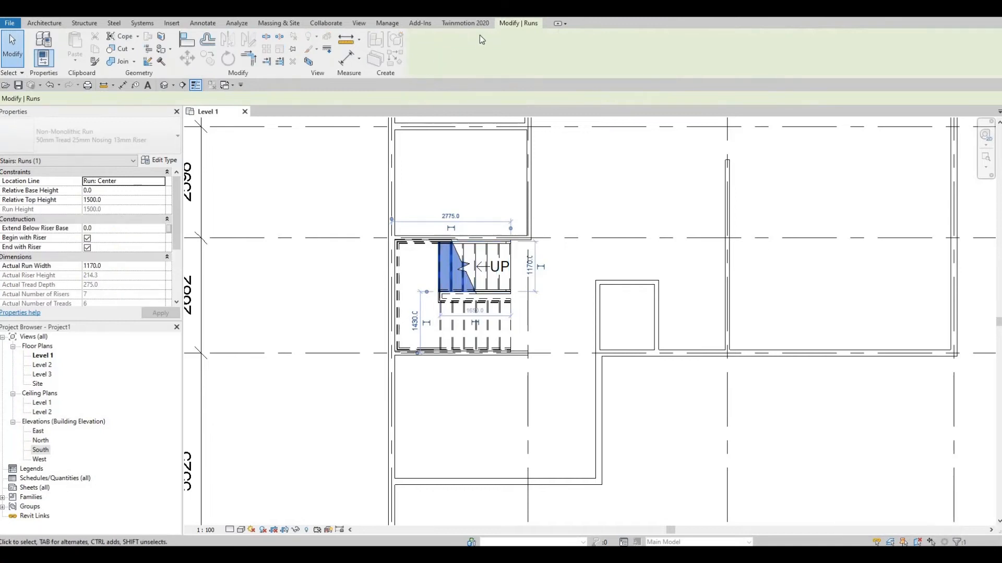
pyautogui.press('Escape')
pyautogui.press('Escape')
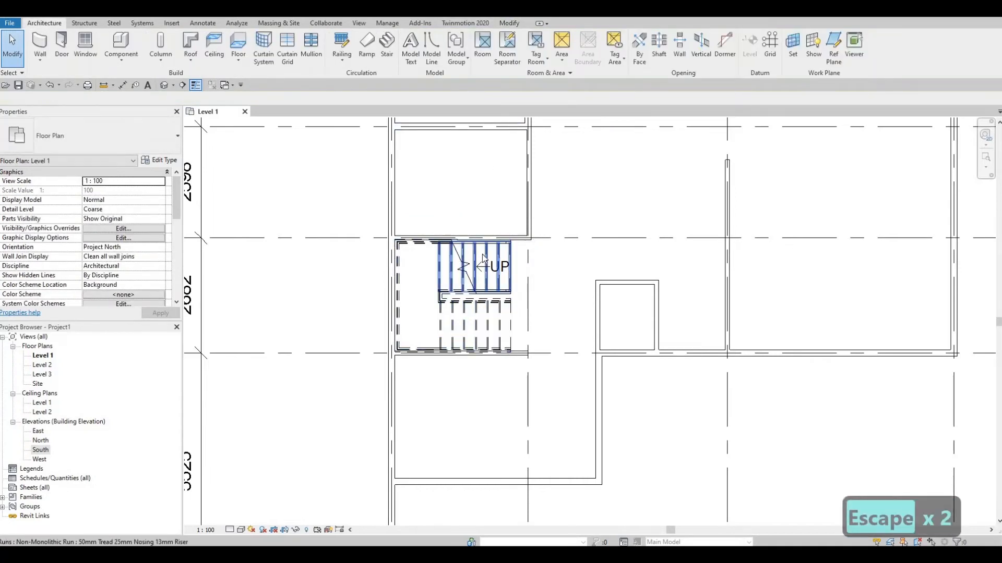
pyautogui.click(465, 23)
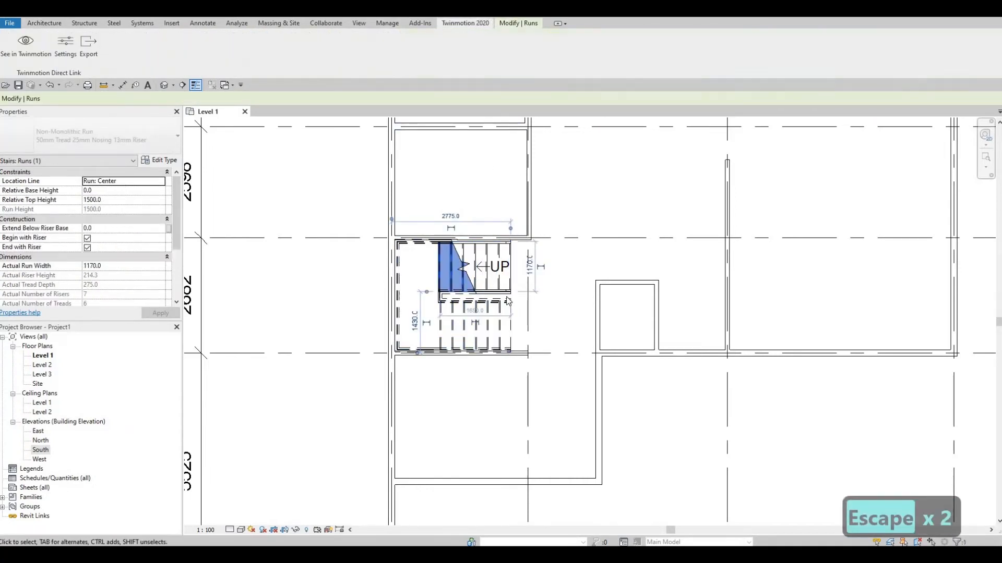
pyautogui.press('Escape')
pyautogui.press('Escape')
pyautogui.click(457, 180)
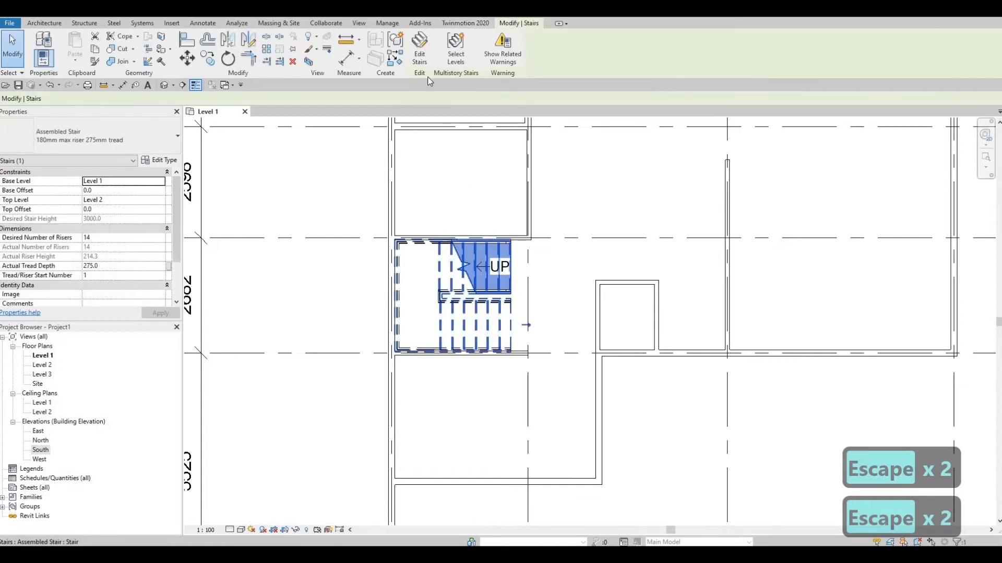
pyautogui.click(426, 54)
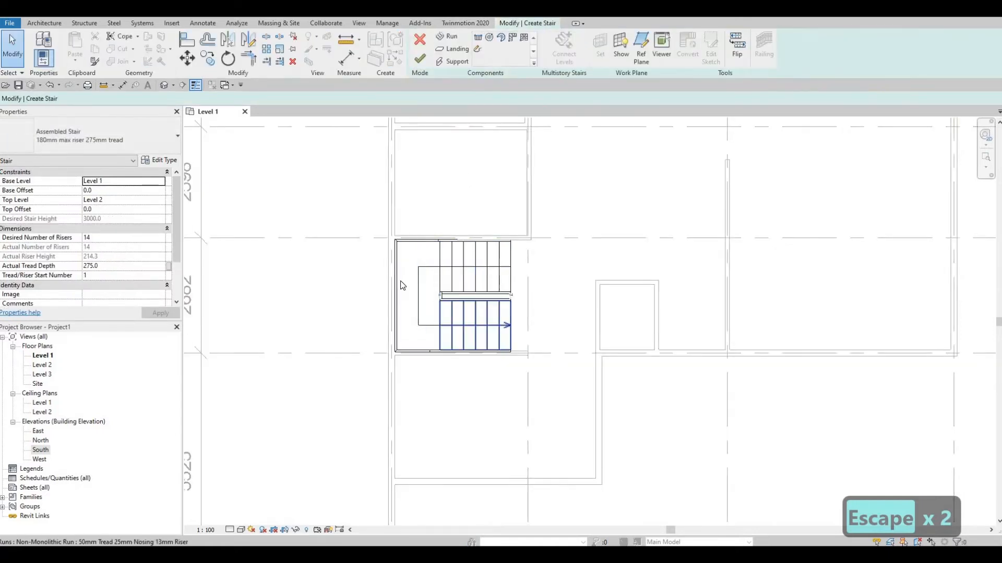
pyautogui.click(395, 294)
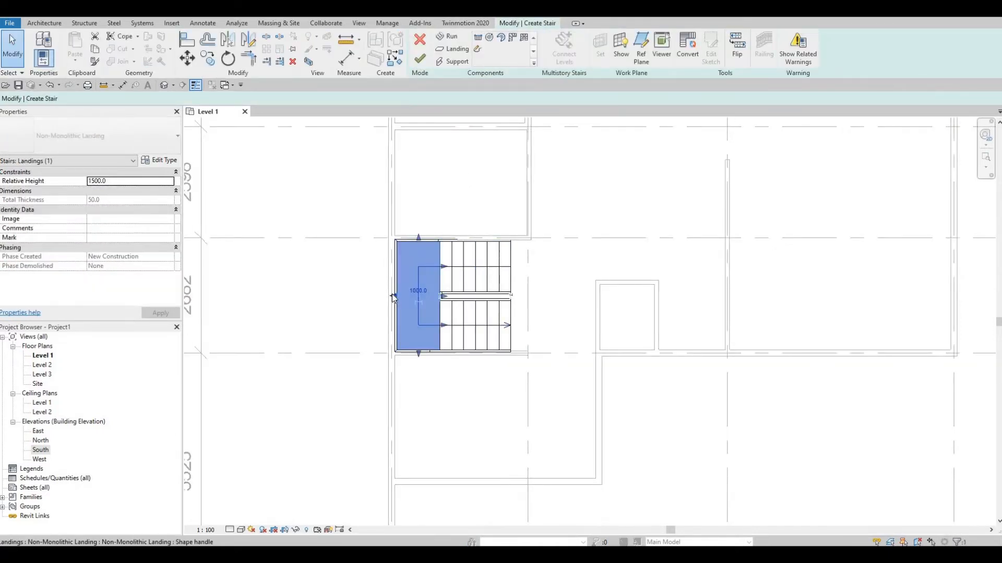
pyautogui.moveTo(393, 297); pyautogui.dragTo(381, 294)
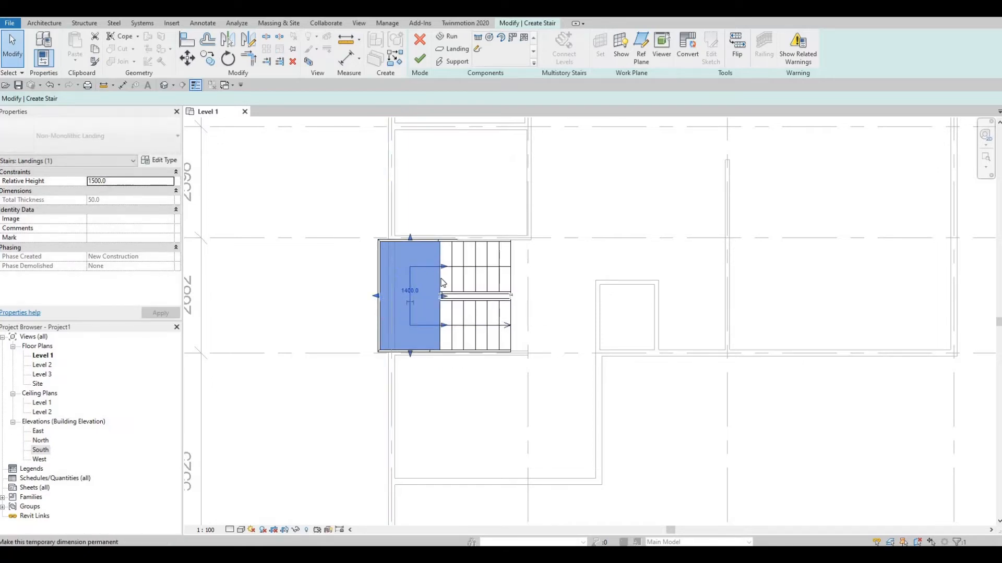
pyautogui.click(421, 59)
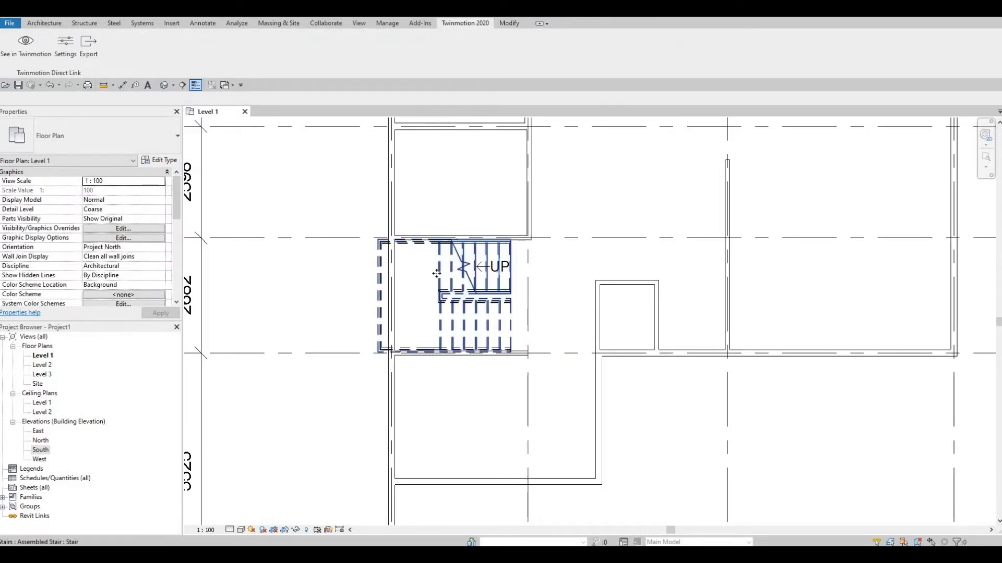
# Nudge the whole stair toward grid B until its landing sits back inside the grid A wall
pyautogui.click(436, 274)
pyautogui.press('Right')
pyautogui.press('Right')
pyautogui.press('Right')
pyautogui.press('Right')
pyautogui.press('Right')
pyautogui.press('Right')
pyautogui.press('Right')
pyautogui.press('Right')
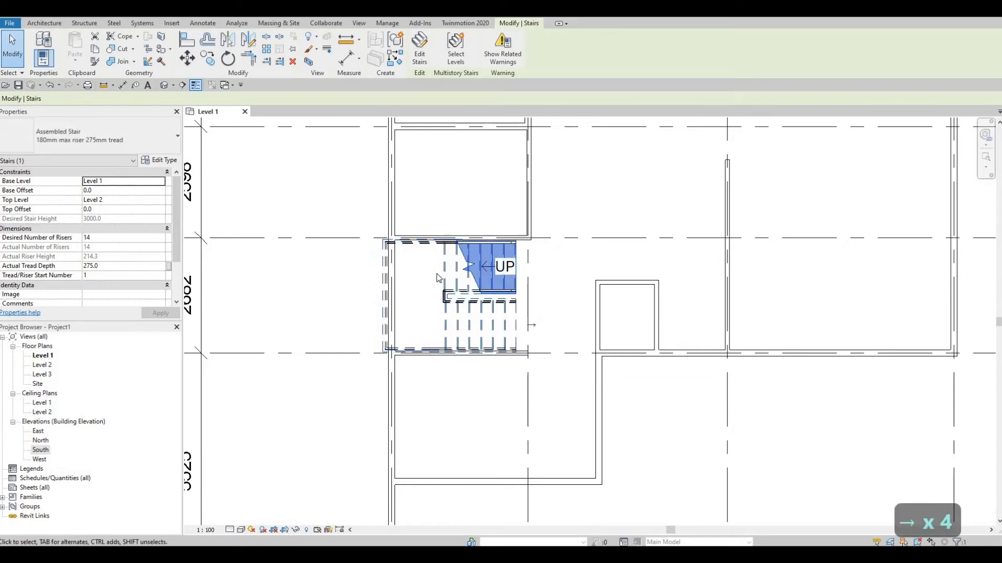
pyautogui.press('Right')
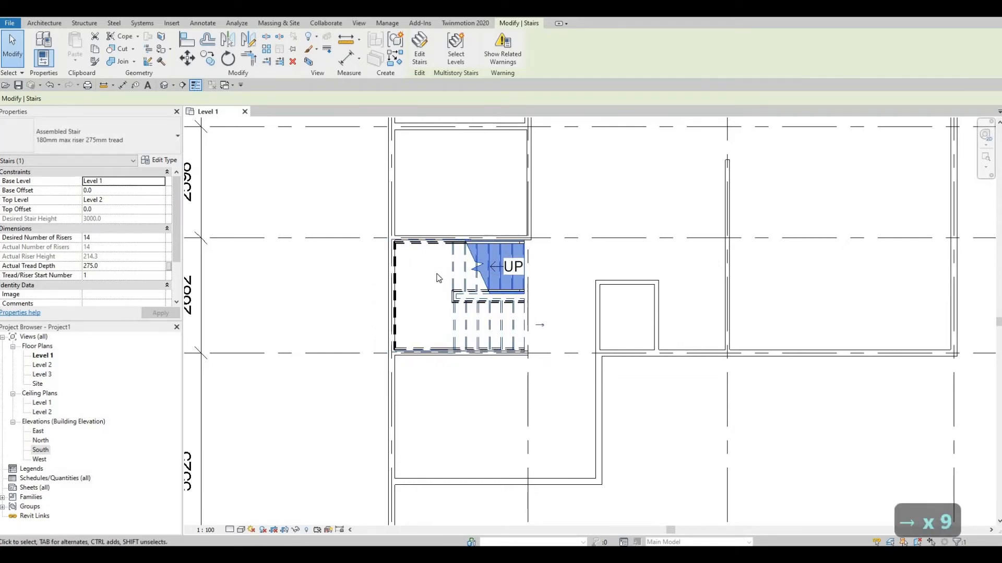
pyautogui.press('Right')
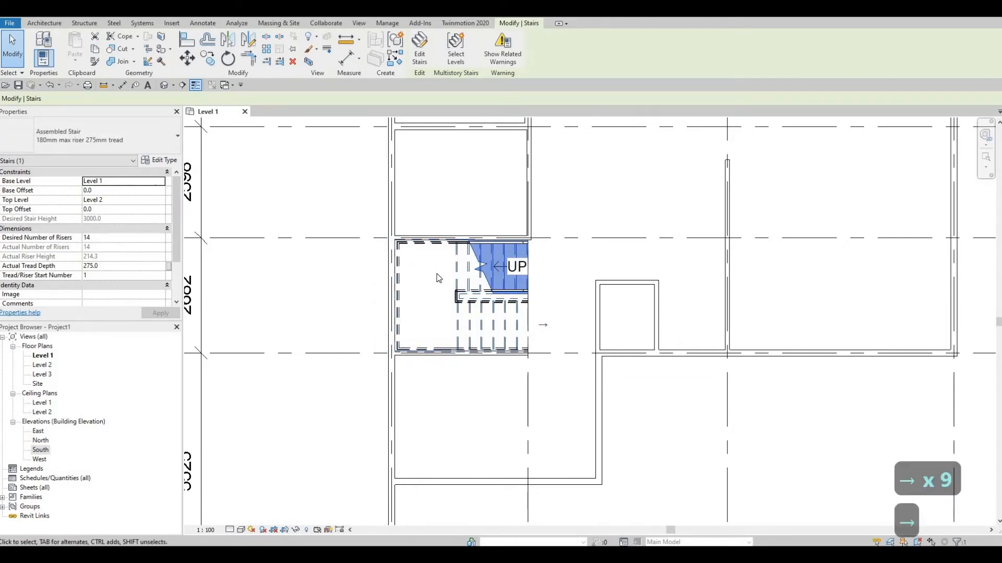
pyautogui.press('Left')
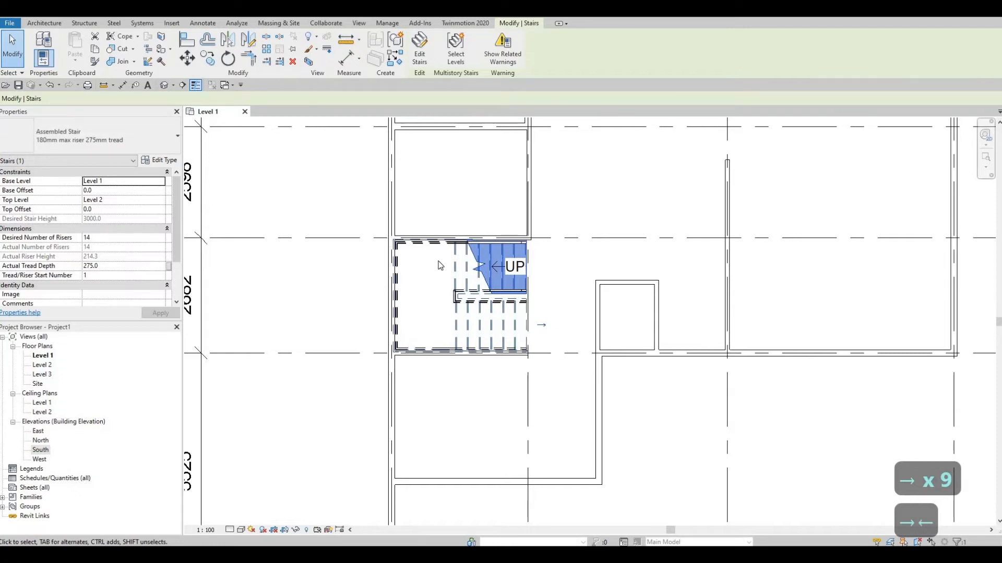
pyautogui.press('Escape')
pyautogui.press('Escape')
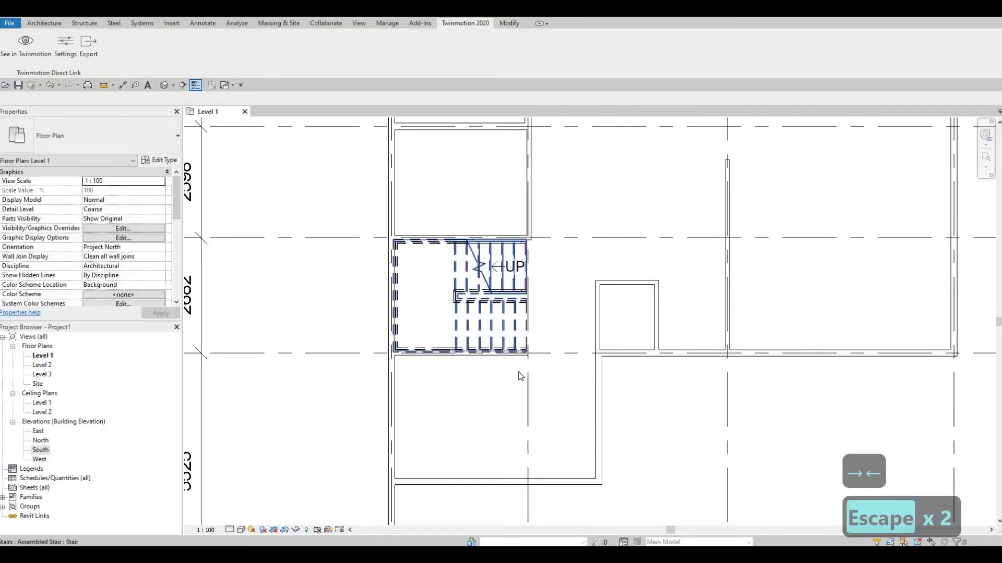
# Fine-adjust the stair slightly toward grid B so its landing edge aligns with the inner face of the grid A wall
pyautogui.scroll(2, 550, 302)
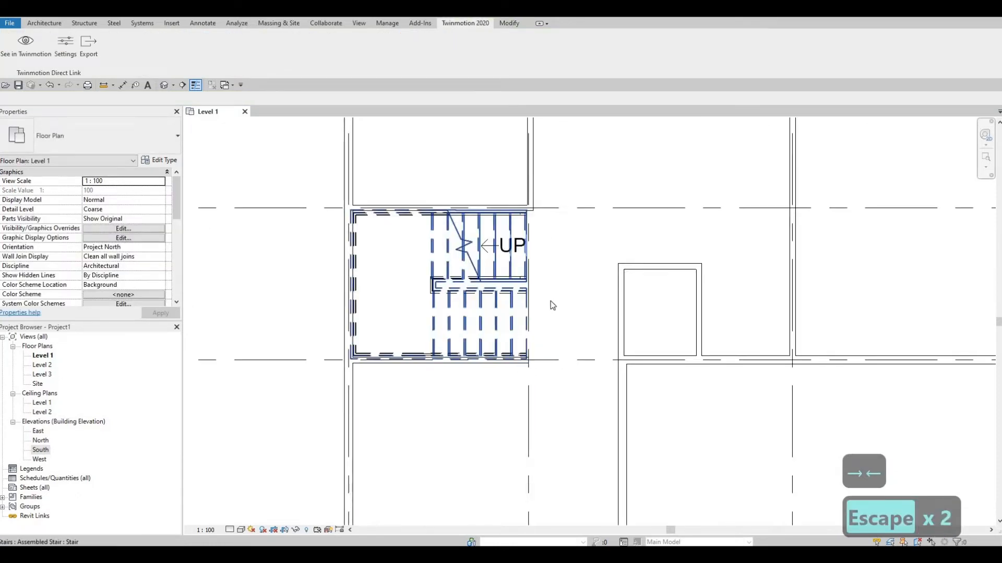
pyautogui.click(491, 319)
pyautogui.press('Right')
pyautogui.press('Right')
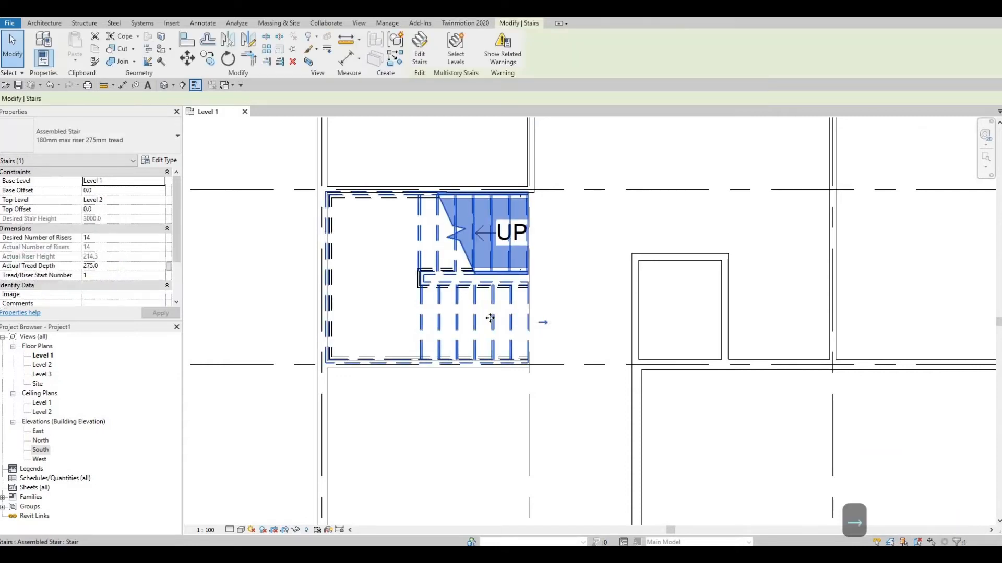
pyautogui.press('Escape')
pyautogui.press('Escape')
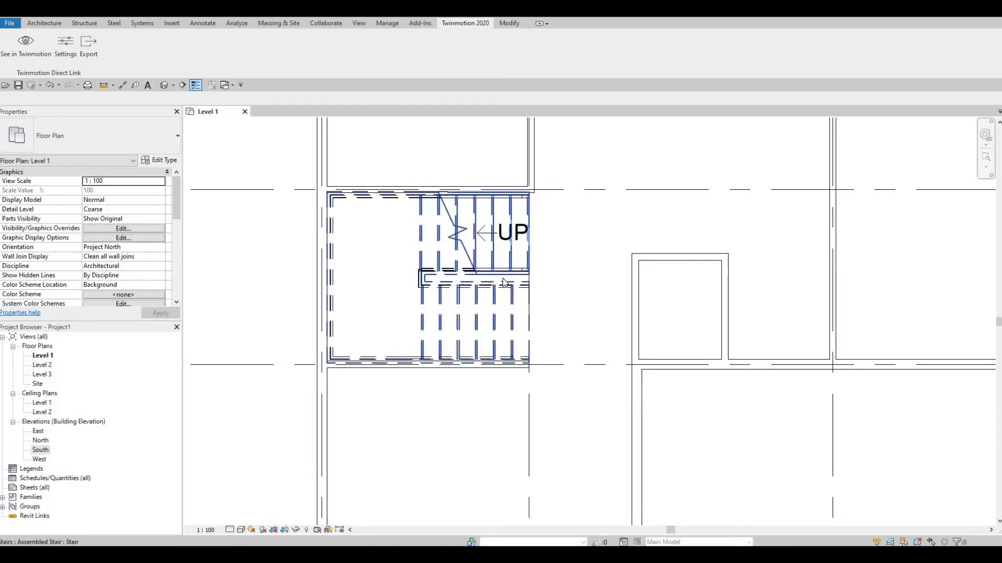
# Choose the family M_Door-Interior-Single-1_Panel-Wood from the library's Doors > Residential folder for loading into the project
pyautogui.scroll(-3, 572, 277)
pyautogui.moveTo(588, 277); pyautogui.dragTo(529, 354, button='middle')
pyautogui.scroll(-1, 511, 286)
pyautogui.scroll(-1, 529, 355)
pyautogui.scroll(-1, 462, 284)
pyautogui.moveTo(412, 270); pyautogui.dragTo(457, 334, button='middle')
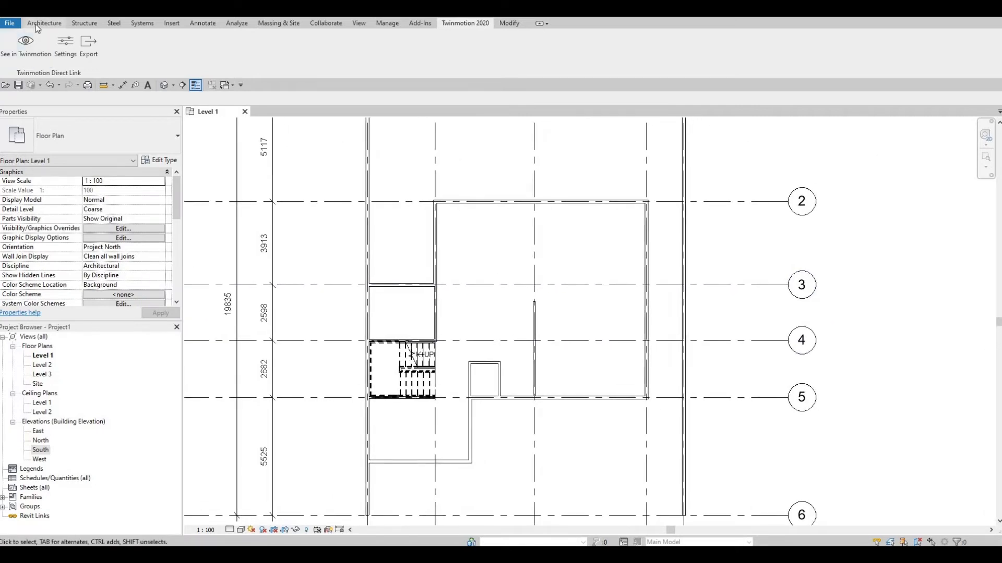
pyautogui.click(44, 23)
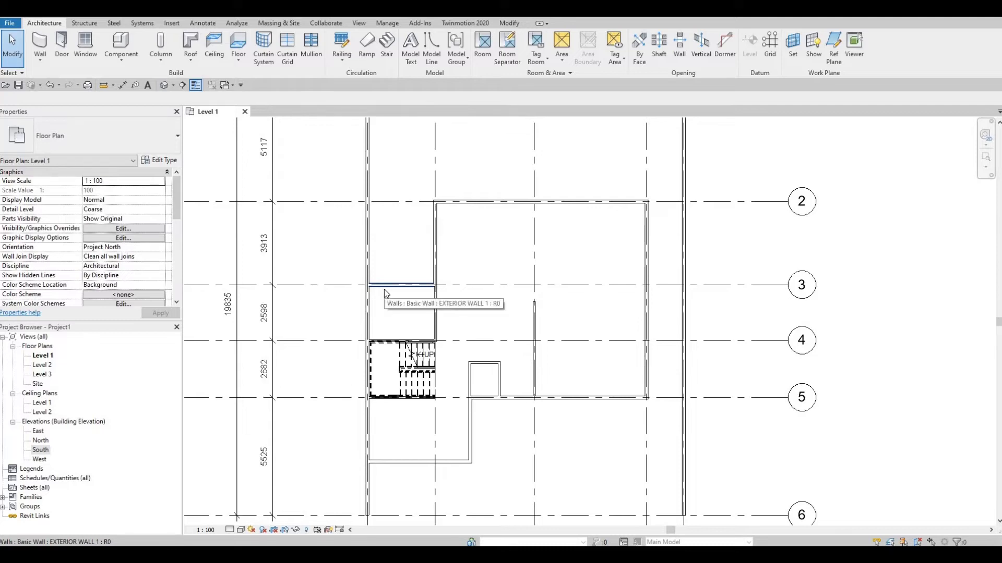
pyautogui.click(172, 23)
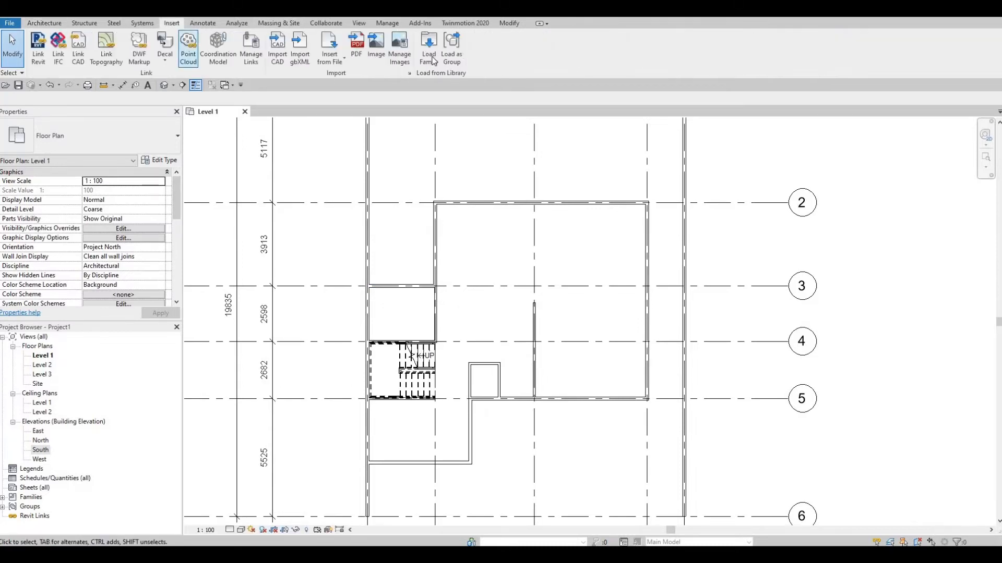
pyautogui.click(429, 57)
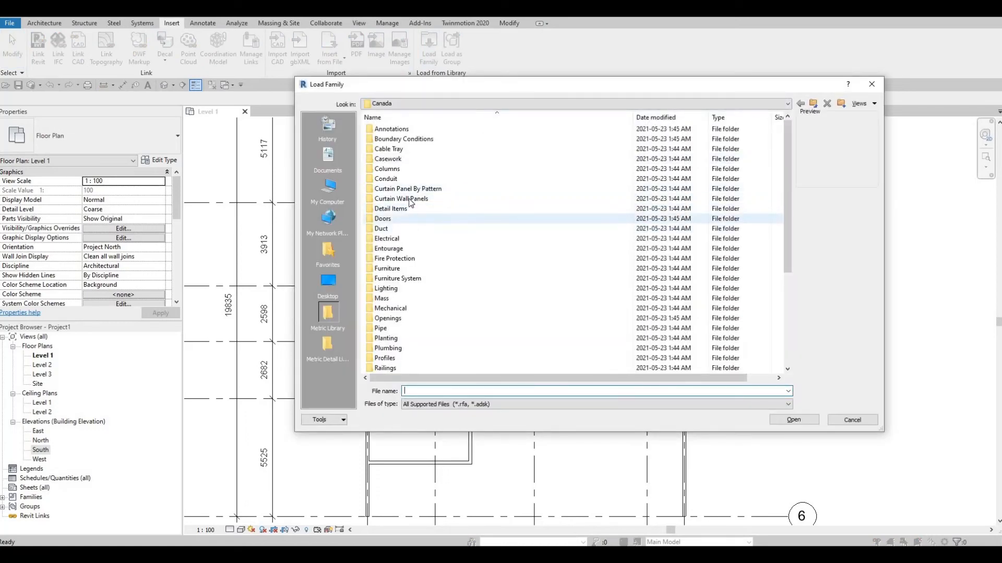
pyautogui.doubleClick(411, 218)
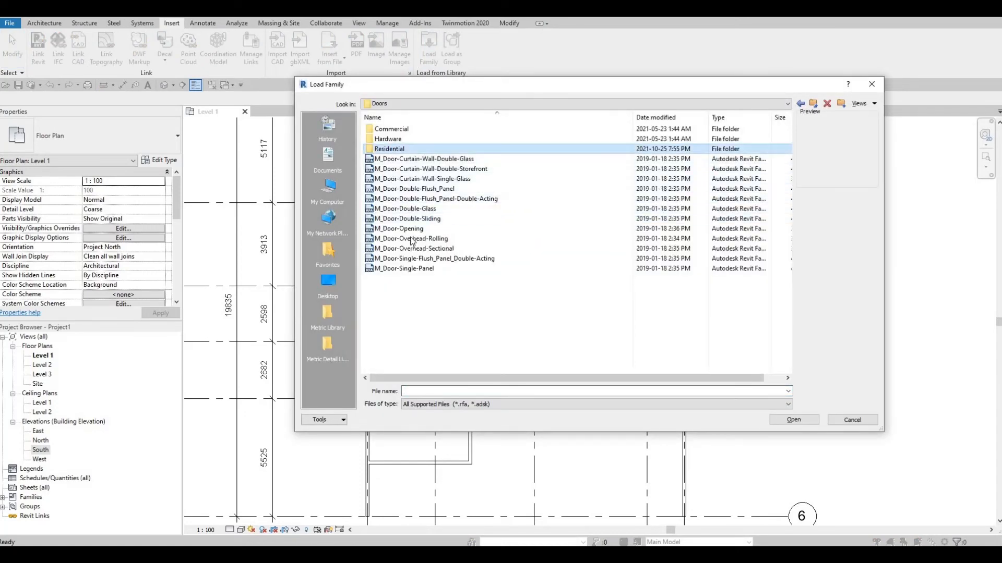
pyautogui.press('Return')
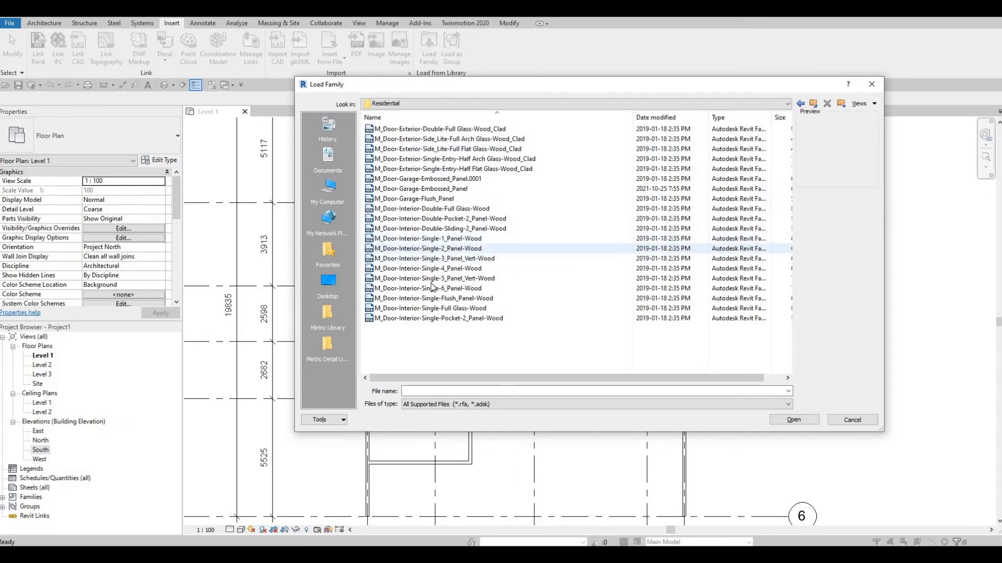
pyautogui.click(423, 240)
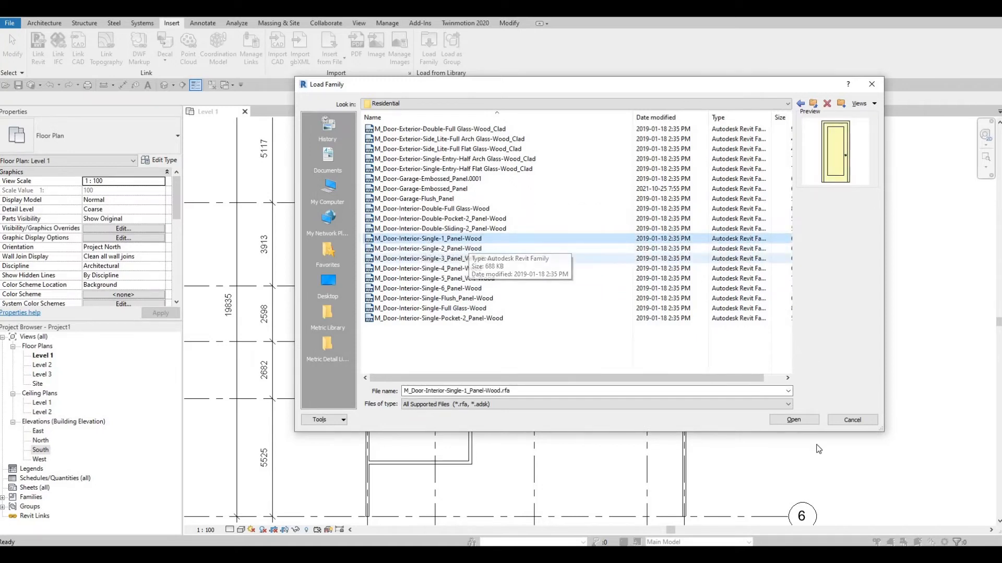
pyautogui.click(806, 419)
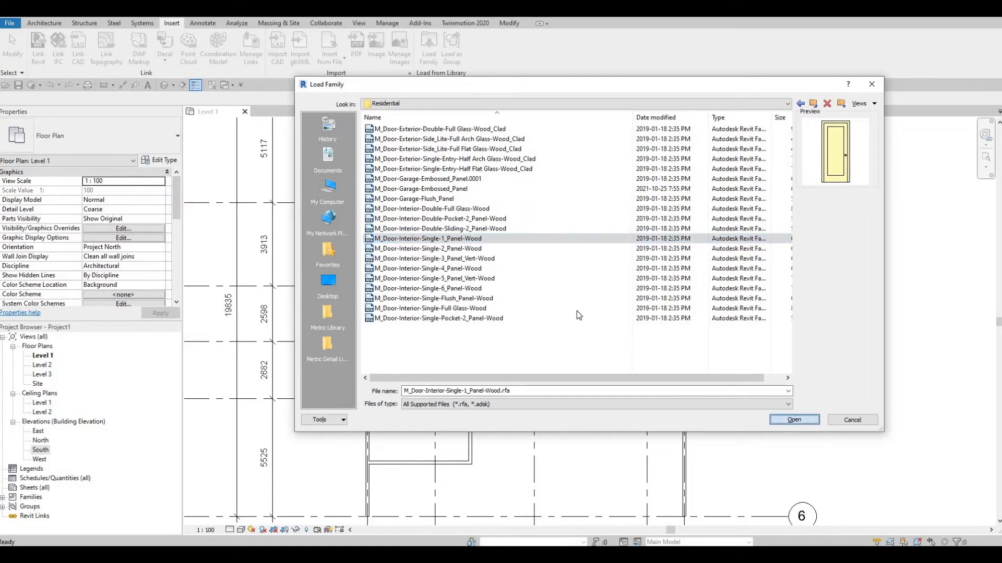
# Load all listed types of M_Door-Interior-Single-1_Panel-Wood, from 300 x 2000mm through 900 x 2400mm, into the project
pyautogui.click(446, 258)
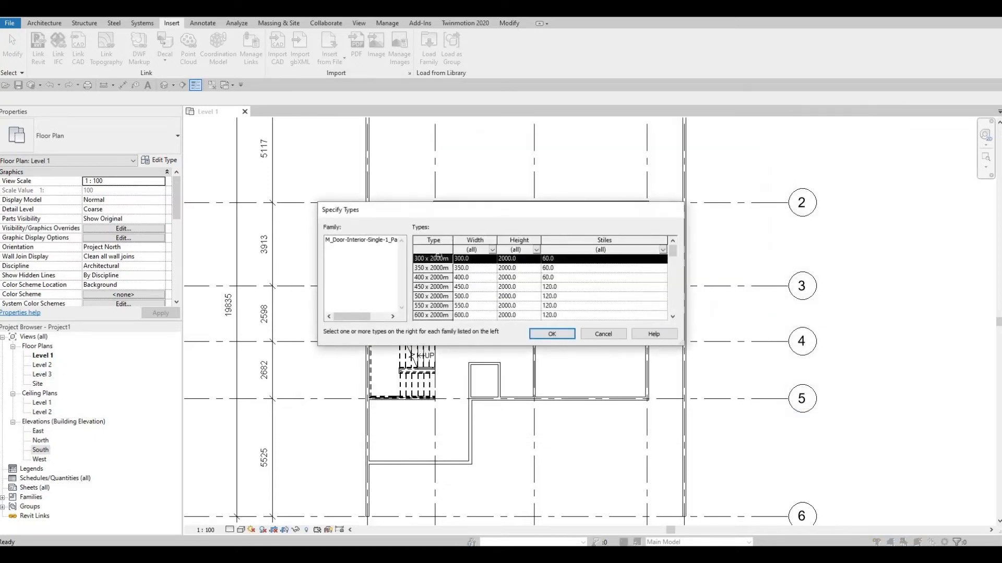
pyautogui.scroll(-4, 447, 278)
pyautogui.scroll(-4, 447, 287)
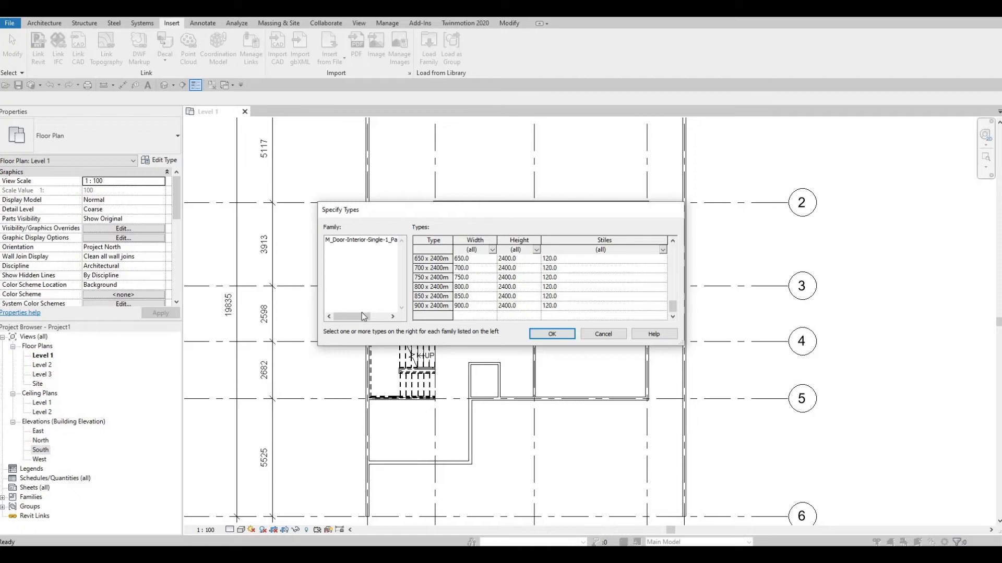
pyautogui.keyDown('shift'); pyautogui.click(417, 308); pyautogui.keyUp('shift')
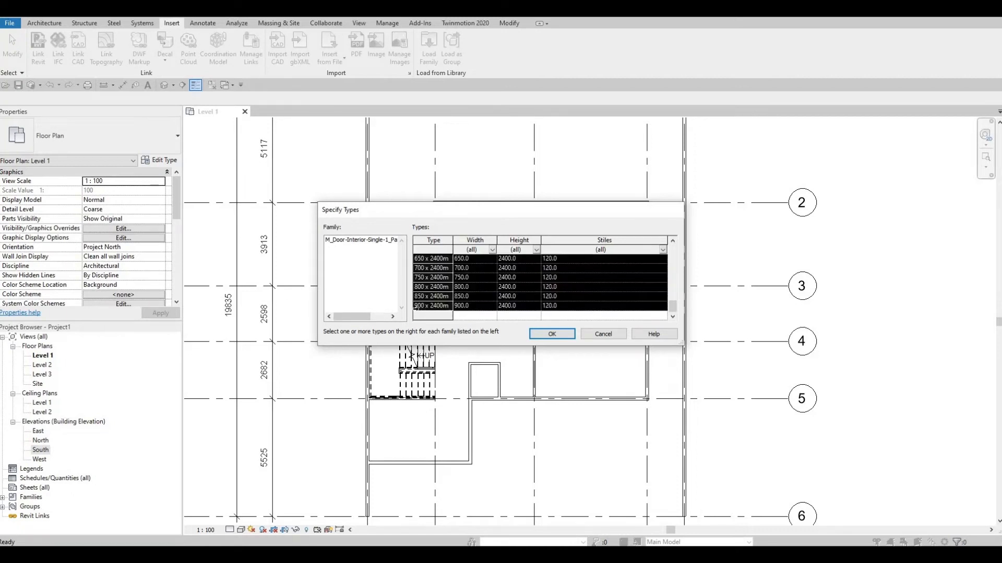
pyautogui.scroll(3, 465, 312)
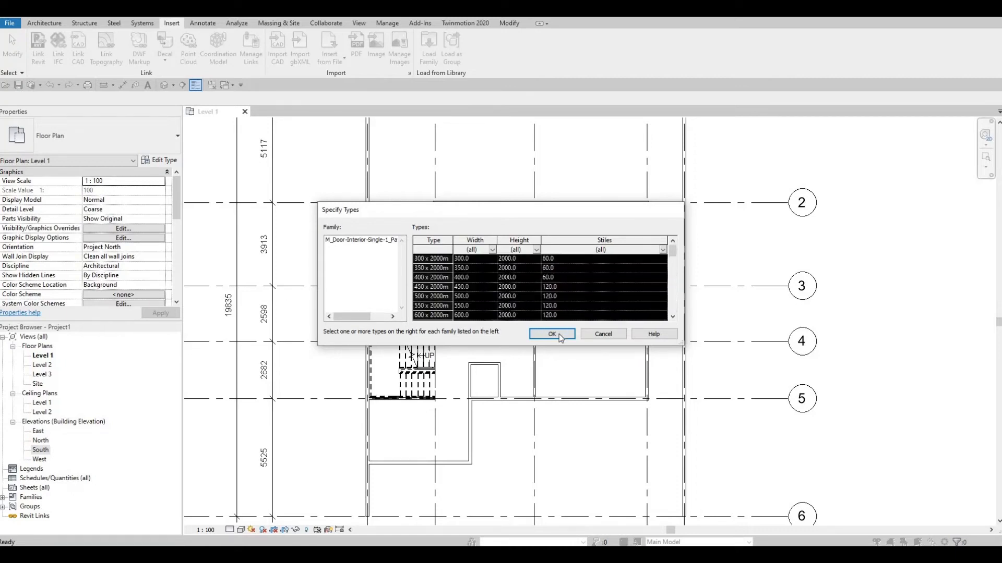
pyautogui.click(537, 335)
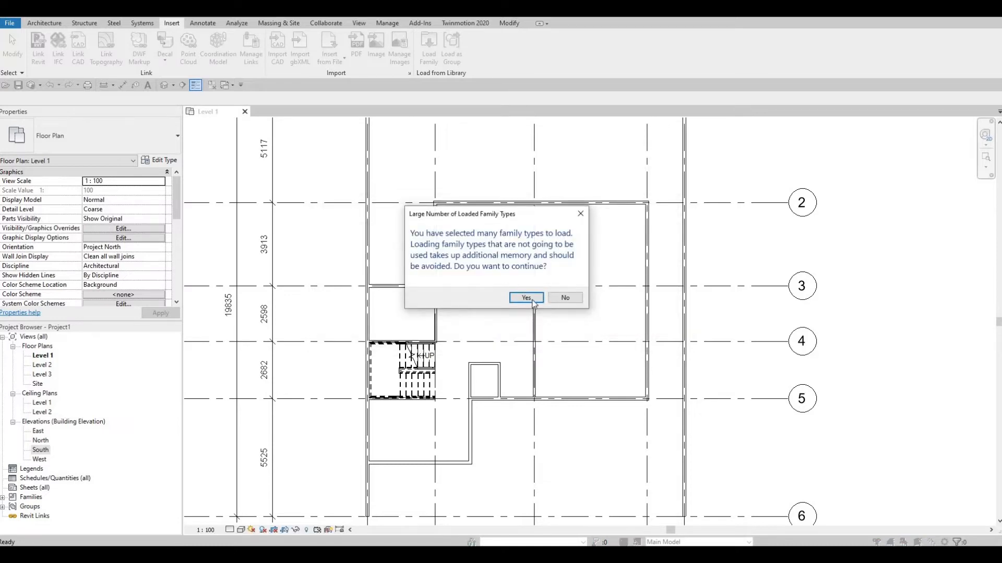
pyautogui.click(526, 297)
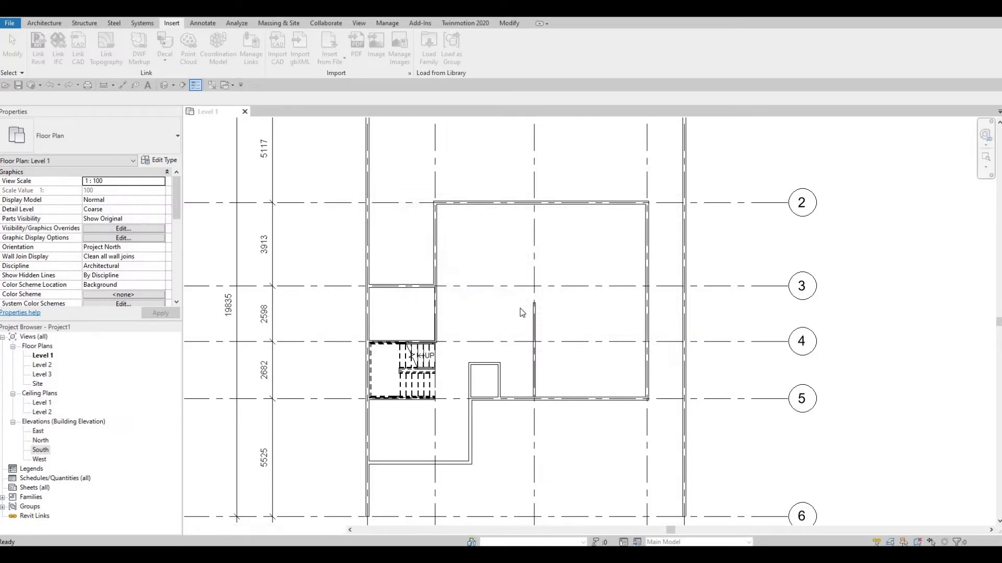
# Start the Door command with the M_Door-Interior-Single-1_Panel-Wood type 750 x 2000mm
pyautogui.moveTo(499, 347); pyautogui.dragTo(484, 328, button='middle')
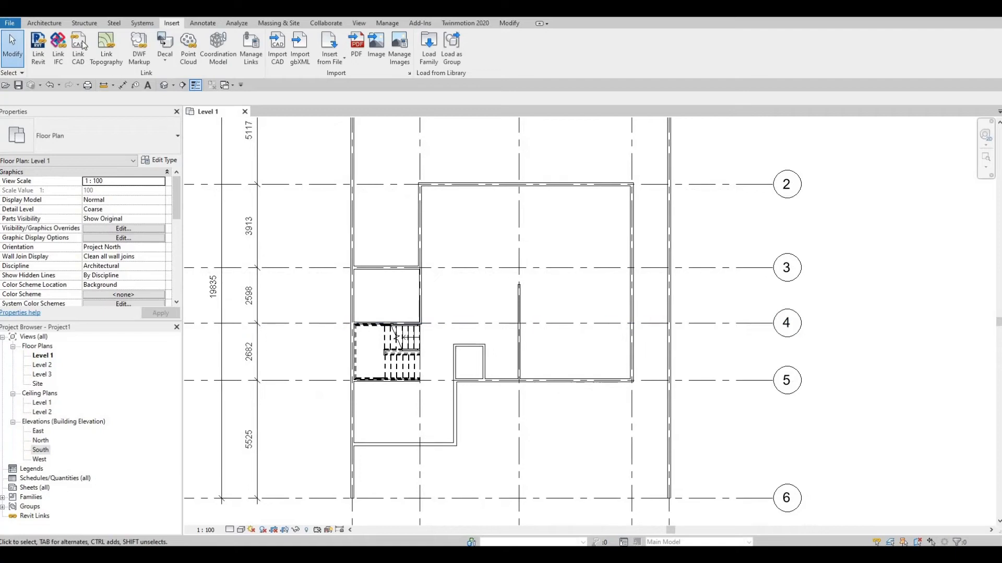
pyautogui.click(45, 23)
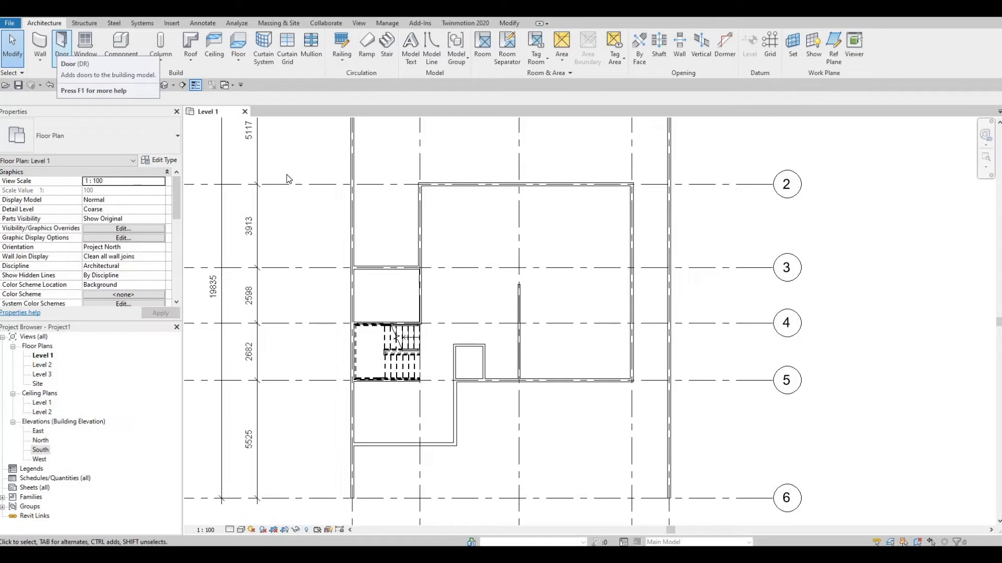
pyautogui.click(66, 48)
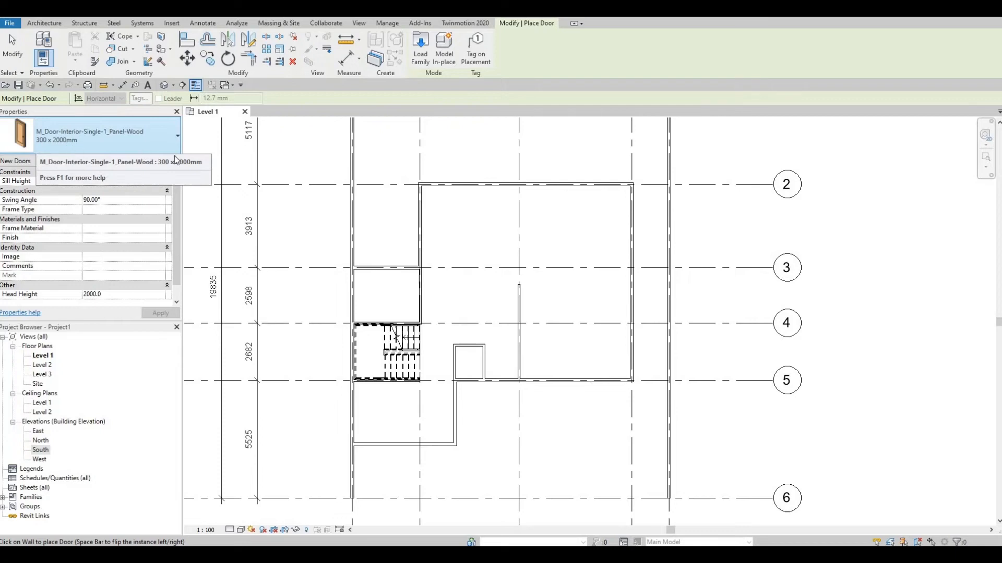
pyautogui.click(107, 135)
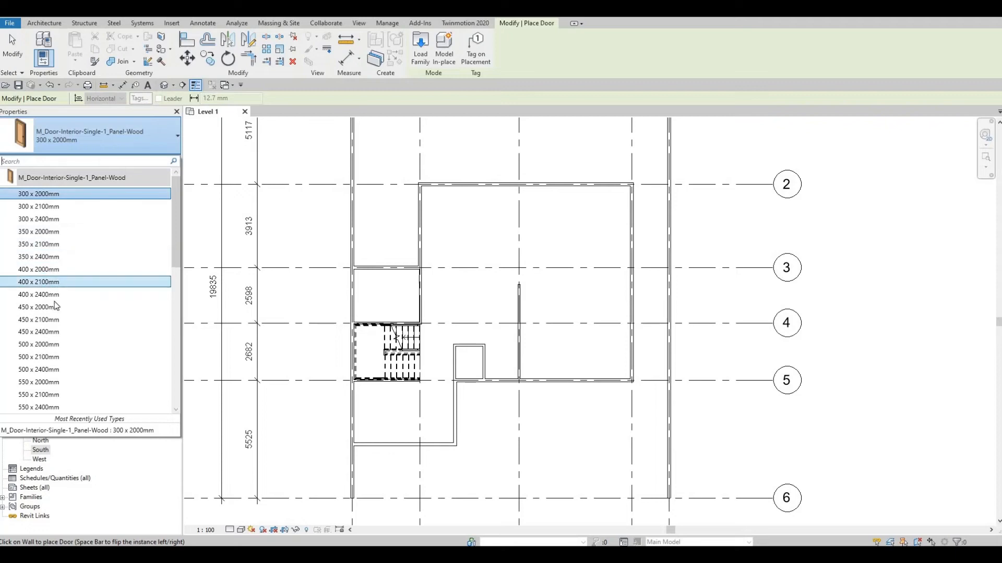
pyautogui.scroll(-1, 55, 302)
pyautogui.scroll(-3, 51, 334)
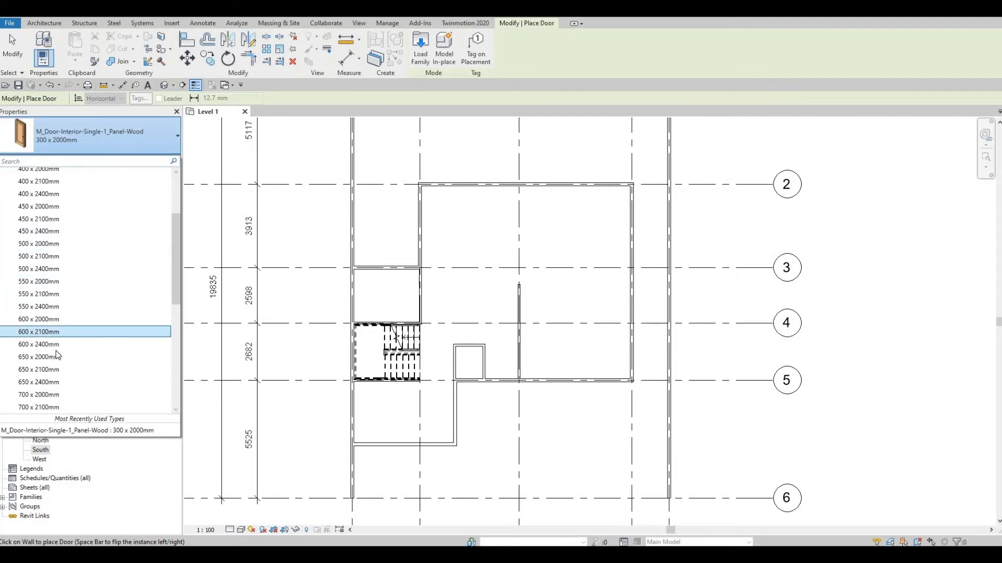
pyautogui.scroll(-2, 44, 361)
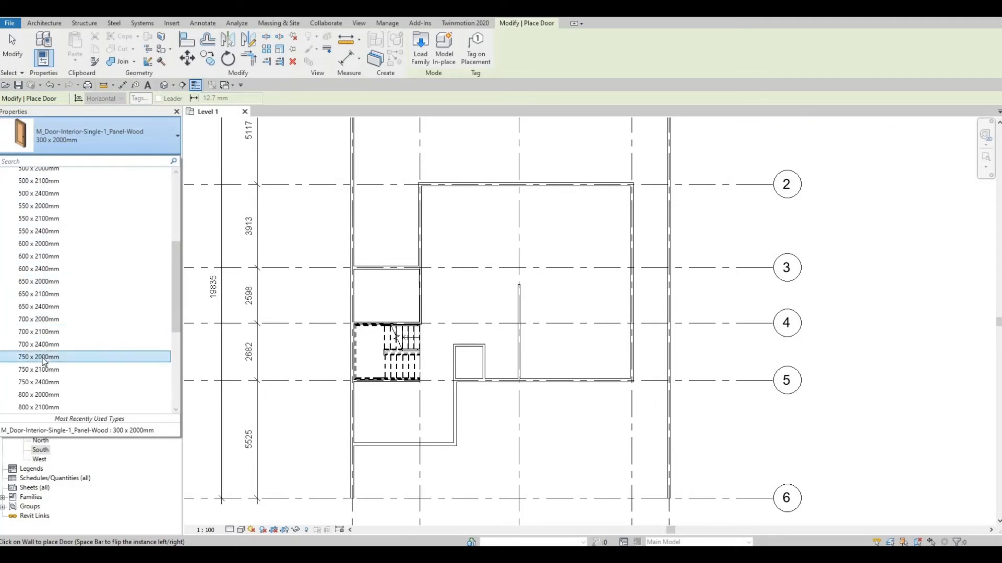
pyautogui.scroll(-1, 61, 321)
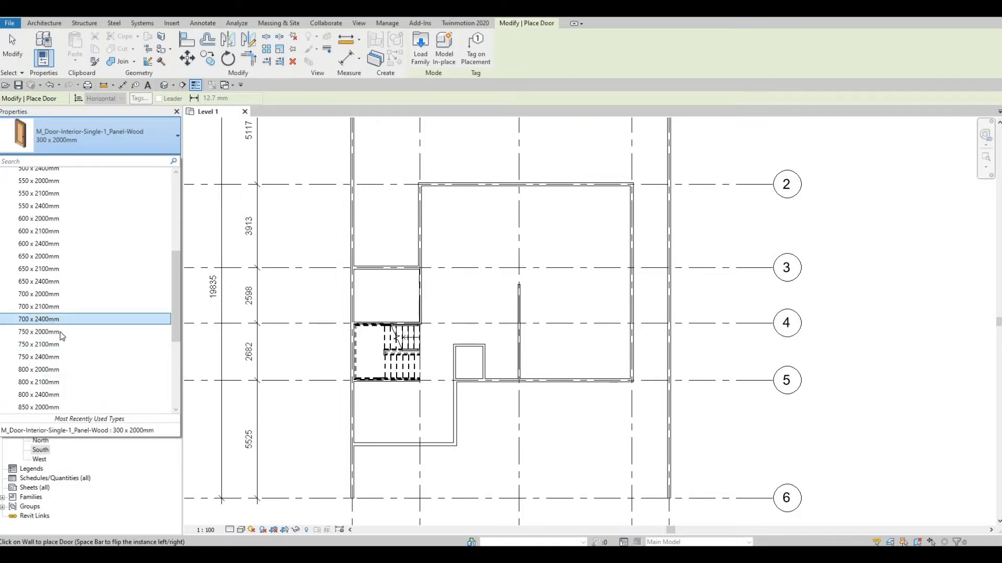
pyautogui.scroll(-3, 60, 332)
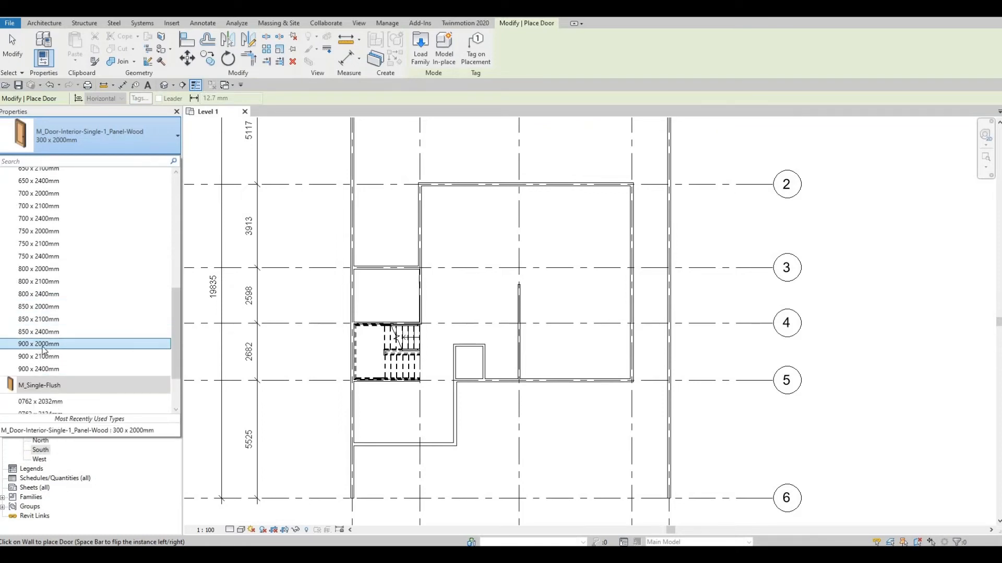
pyautogui.moveTo(37, 348)
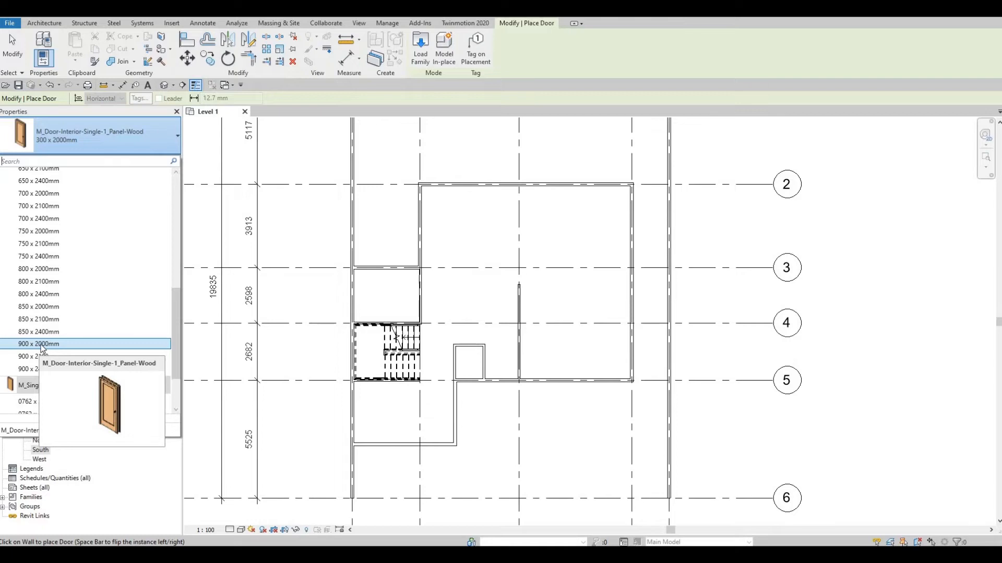
pyautogui.scroll(2, 40, 346)
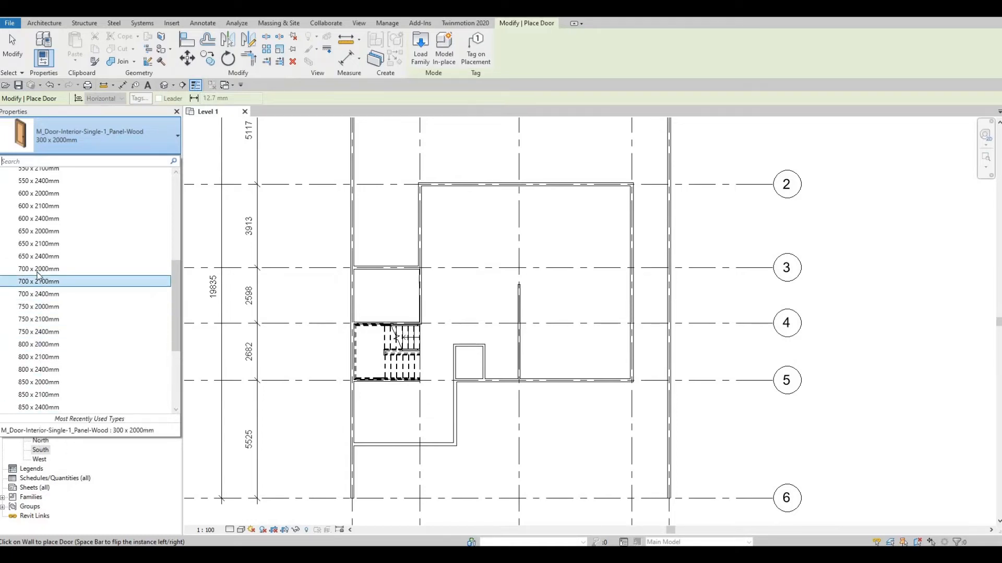
pyautogui.moveTo(48, 272)
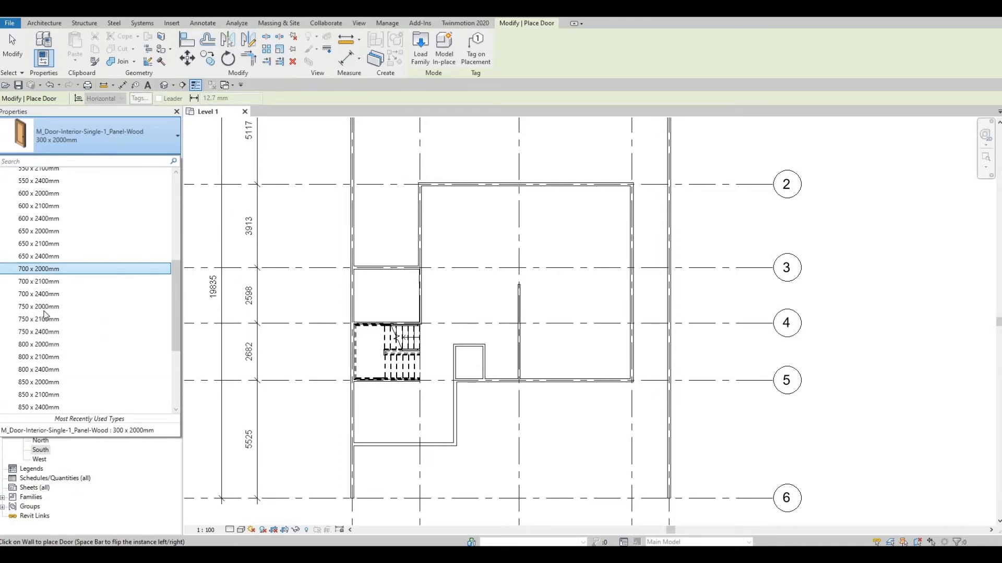
pyautogui.moveTo(41, 312)
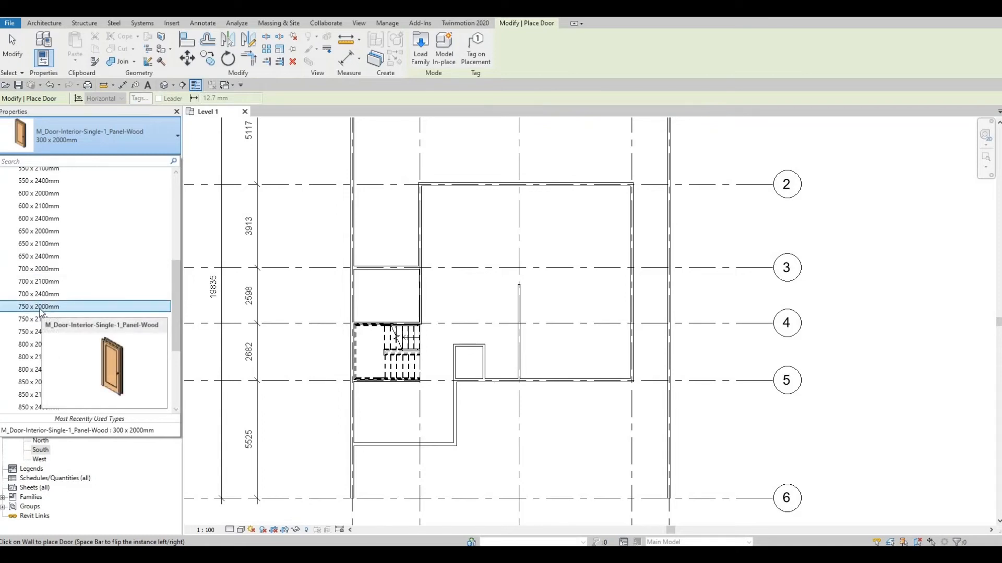
pyautogui.click(37, 308)
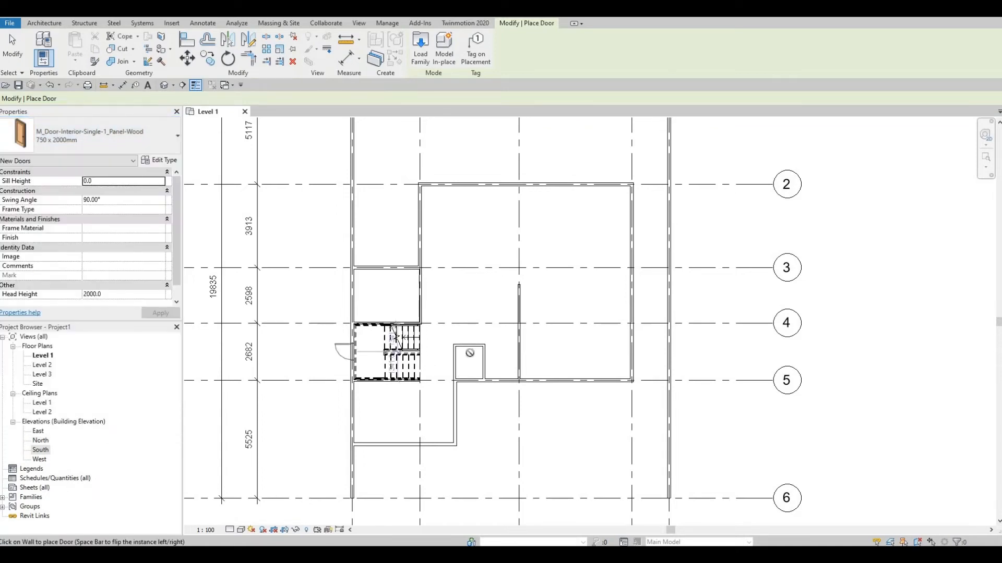
# Place the door in the grid B wall between grids 3 and 4, centred about 500 mm from grid 4, swinging into the small room
pyautogui.scroll(2, 482, 354)
pyautogui.scroll(2, 488, 344)
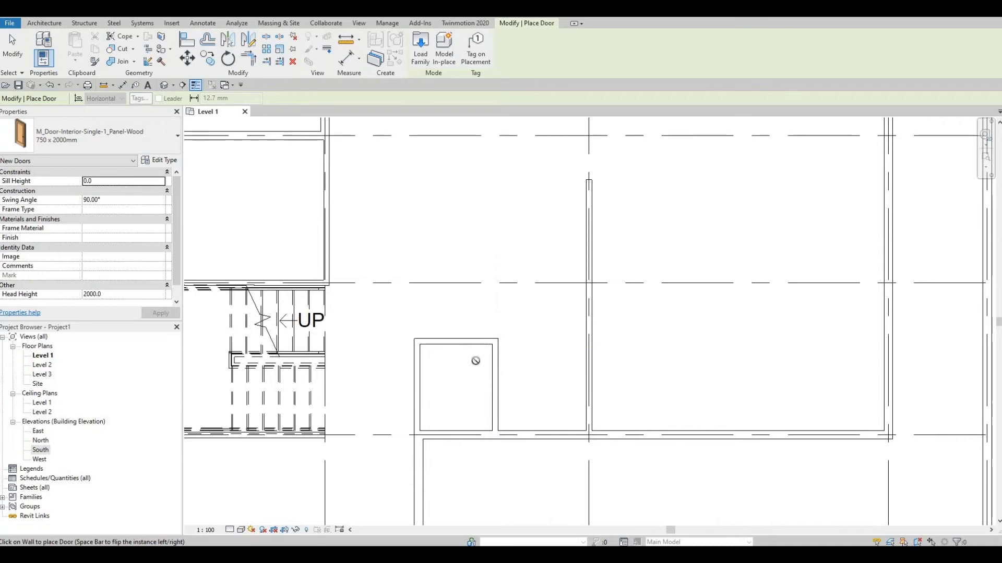
pyautogui.scroll(-1, 445, 394)
pyautogui.moveTo(338, 211); pyautogui.dragTo(423, 355, button='middle')
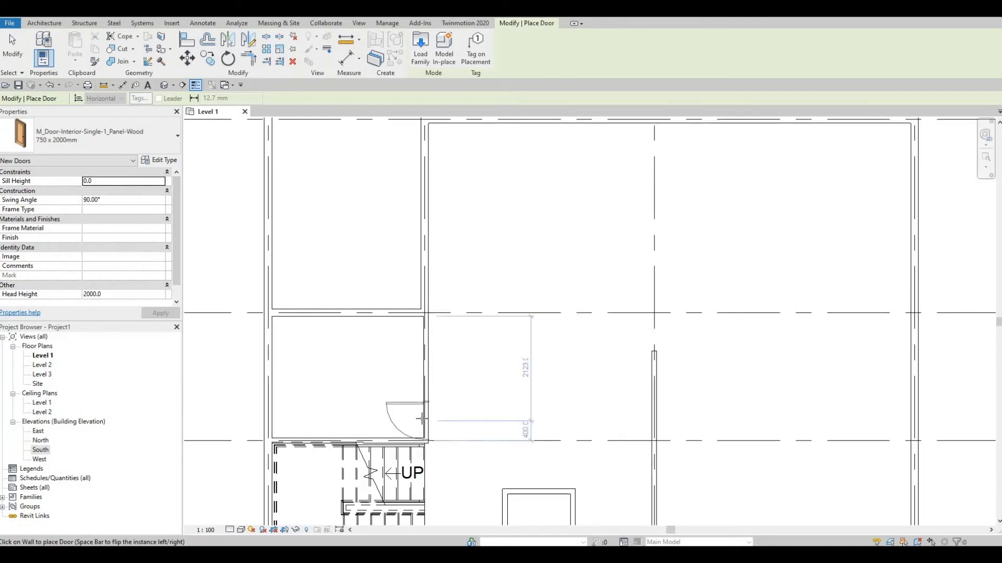
pyautogui.press('space')
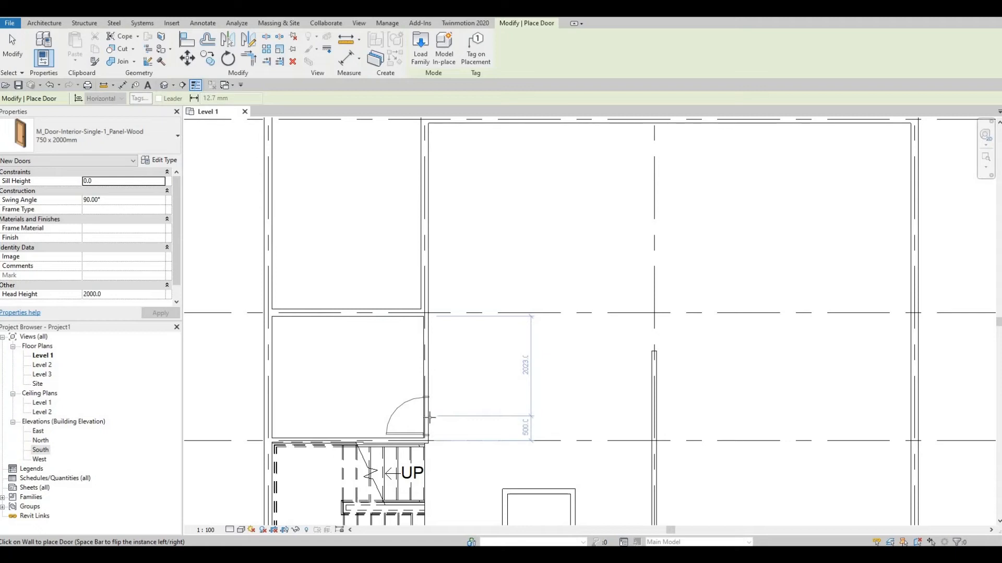
pyautogui.press('space')
pyautogui.press('space')
pyautogui.press('space')
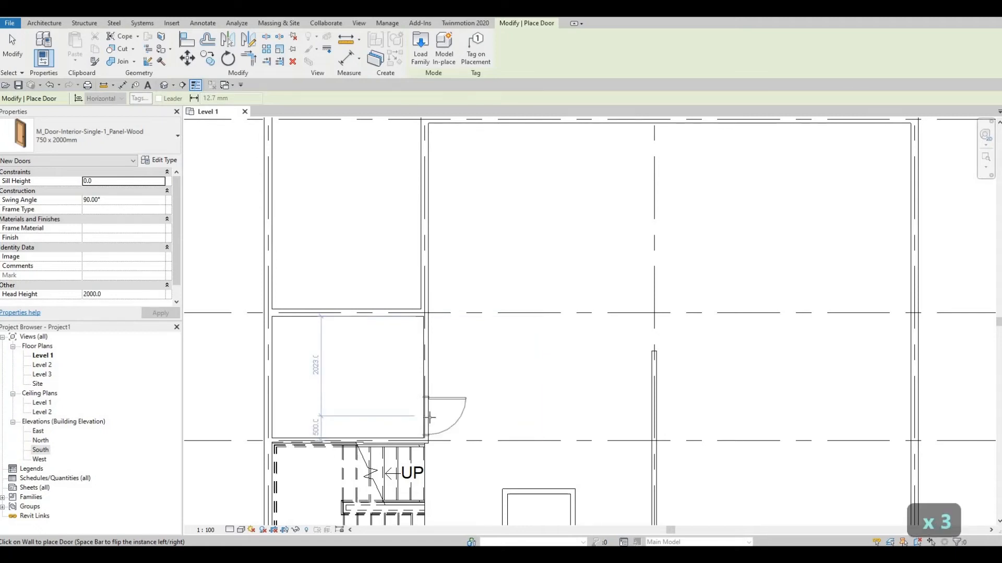
pyautogui.press('space')
pyautogui.press('space')
pyautogui.press('space')
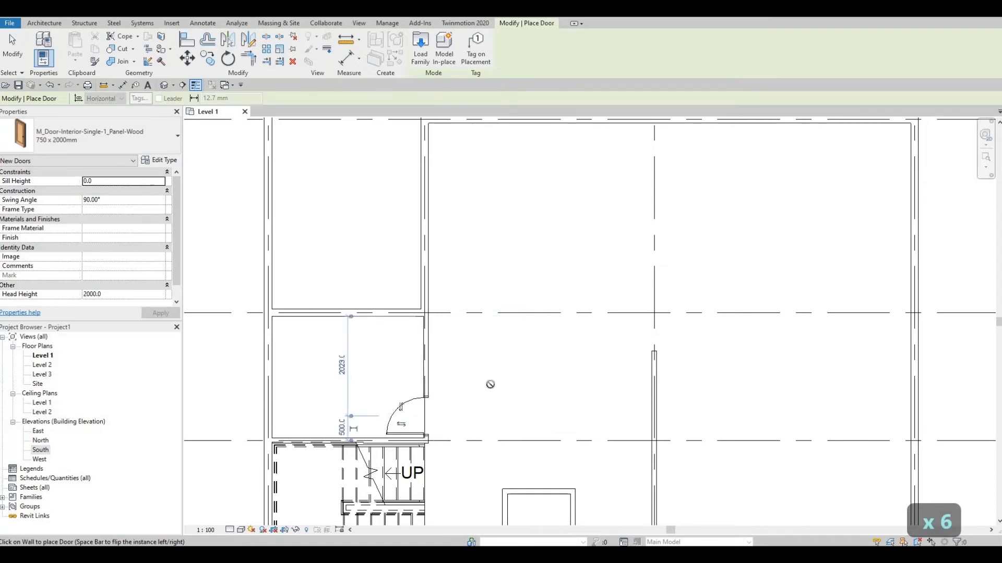
# Switch the door type for placement to M_Door-Interior-Single-1_Panel-Wood 600 x 2000mm
pyautogui.scroll(-3, 496, 381)
pyautogui.scroll(-2, 499, 383)
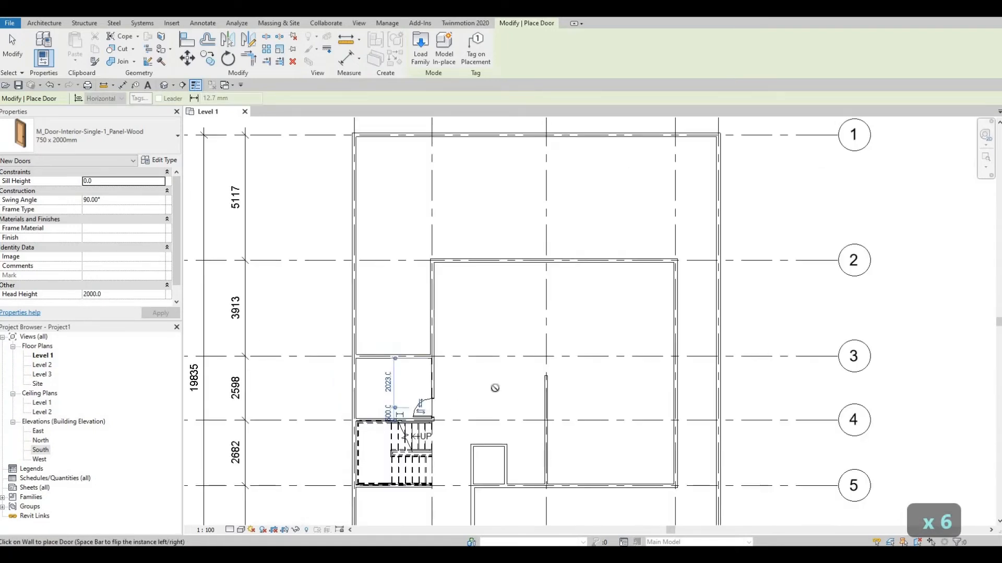
pyautogui.scroll(-2, 488, 385)
pyautogui.scroll(5, 446, 426)
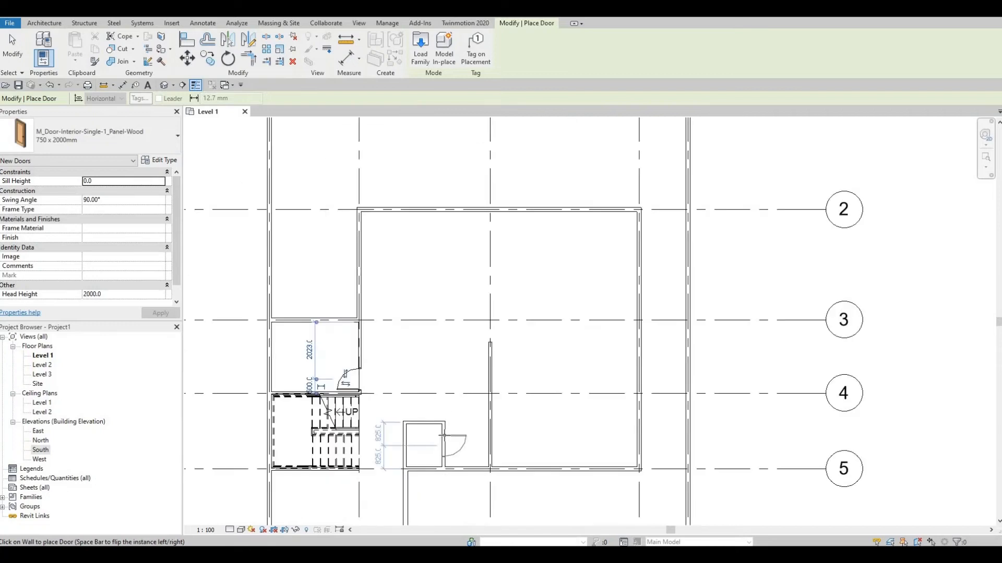
pyautogui.click(143, 137)
pyautogui.scroll(1, 108, 222)
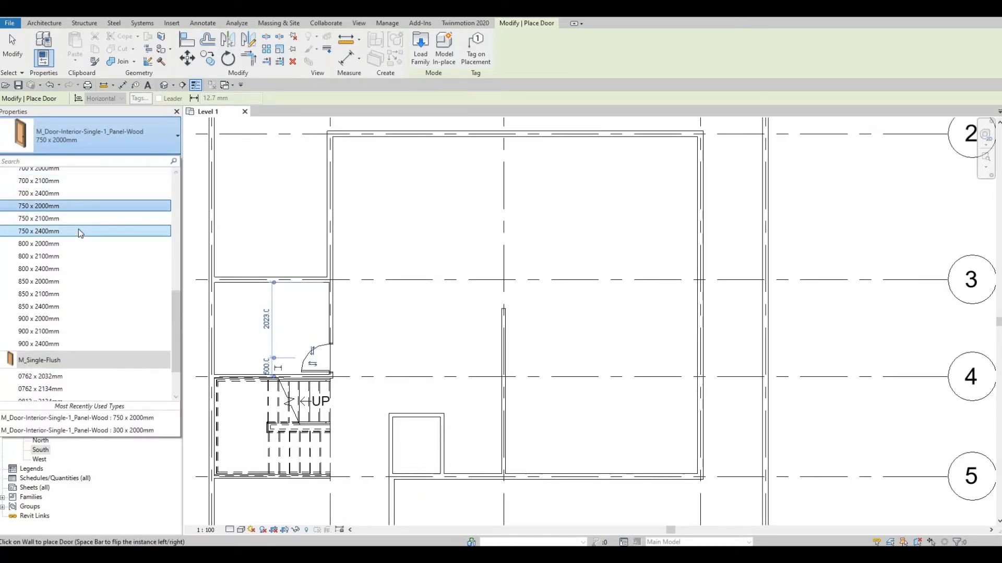
pyautogui.scroll(1, 73, 225)
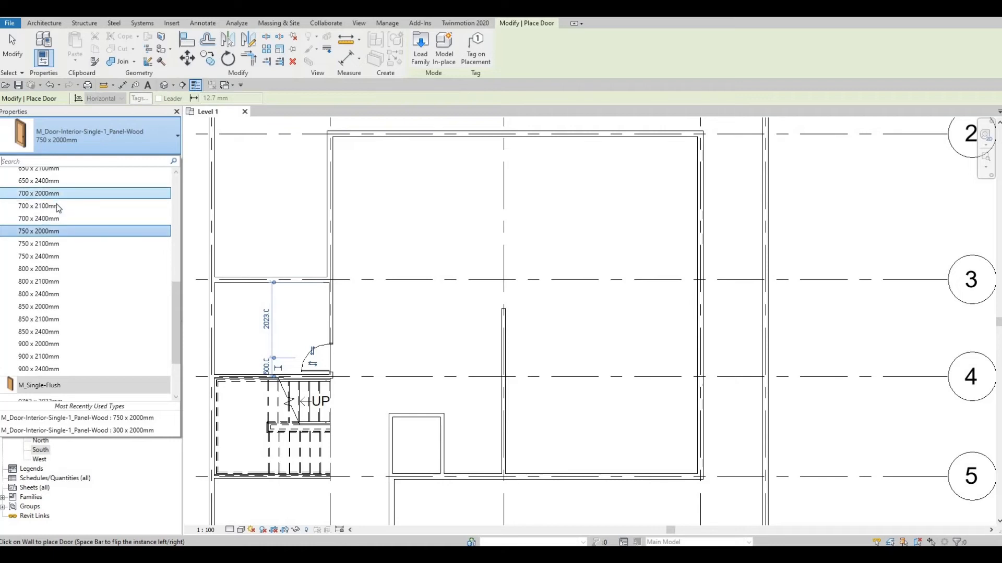
pyautogui.scroll(1, 58, 194)
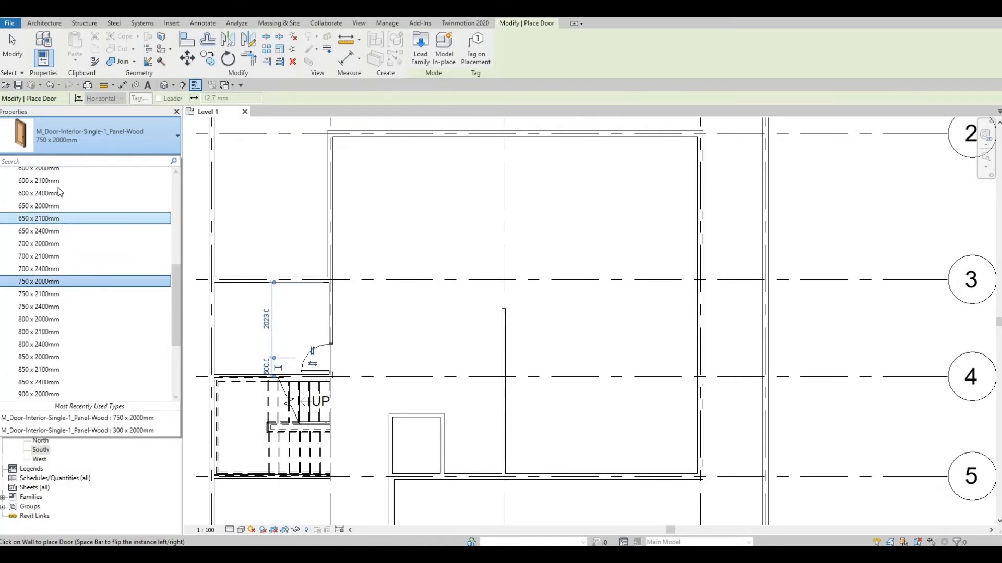
pyautogui.scroll(1, 61, 193)
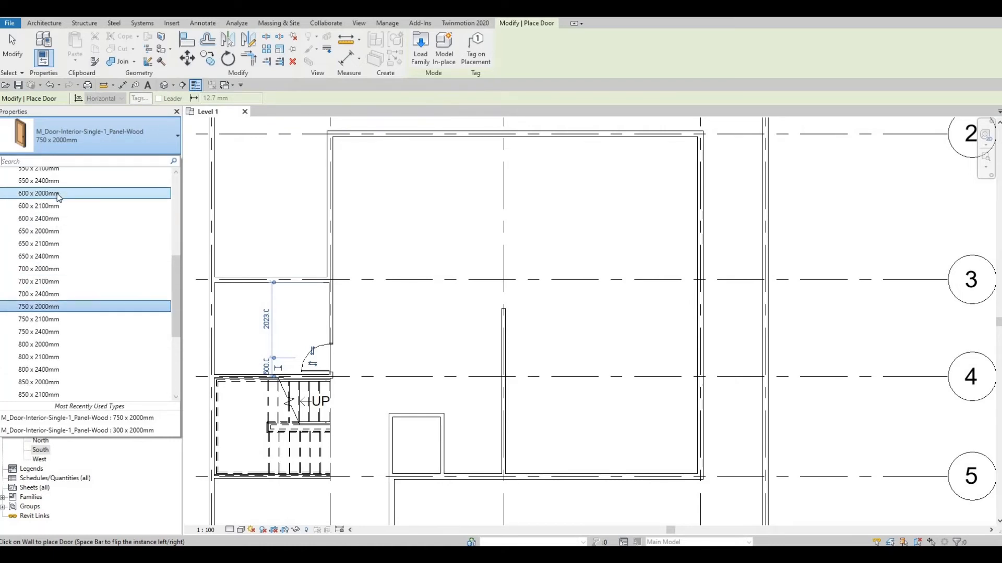
pyautogui.click(57, 194)
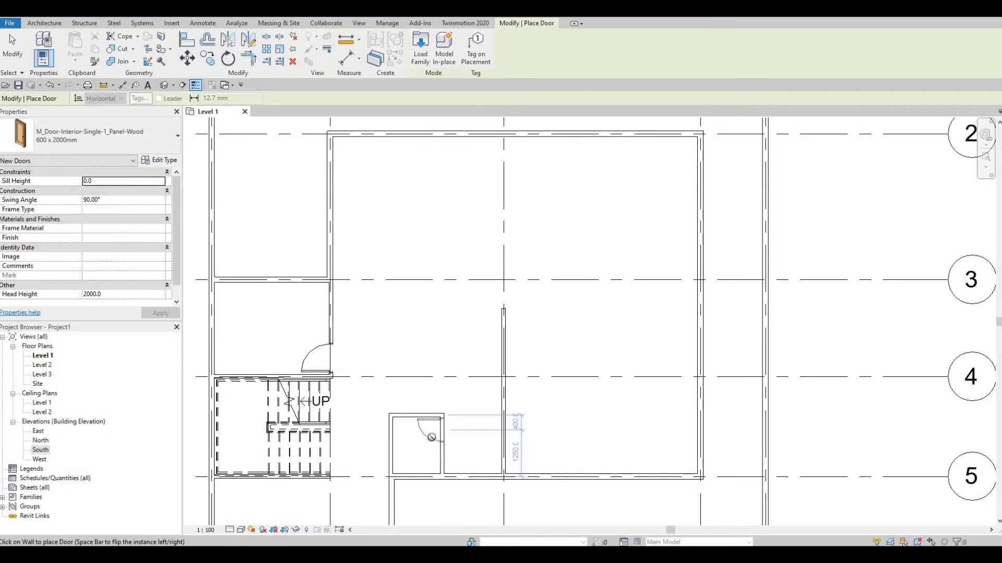
# Place the door in the grid C side wall of the small closet above grid 5, about 400 mm from its upper wall, swinging inward, and end door placement
pyautogui.scroll(3, 431, 437)
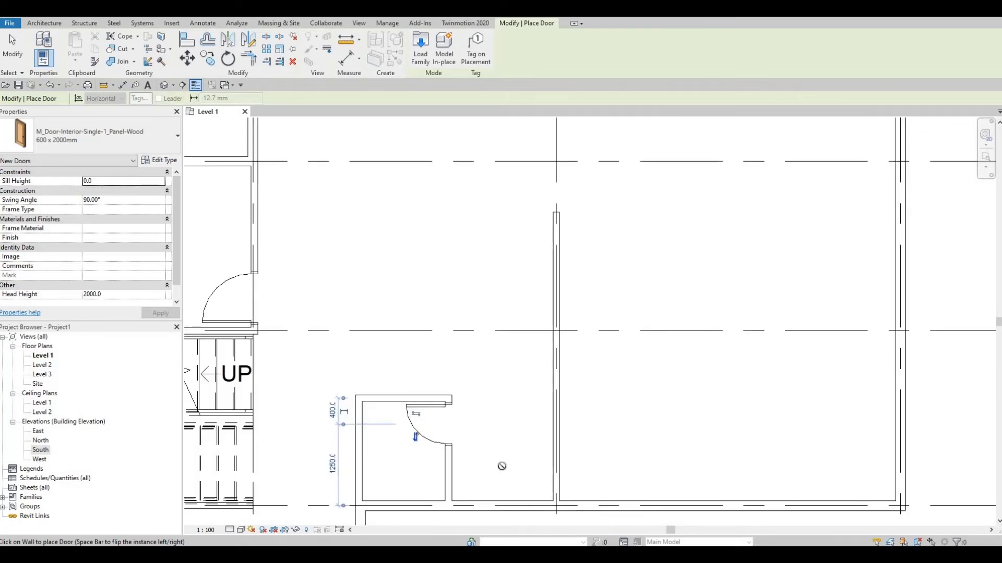
pyautogui.scroll(-1, 494, 438)
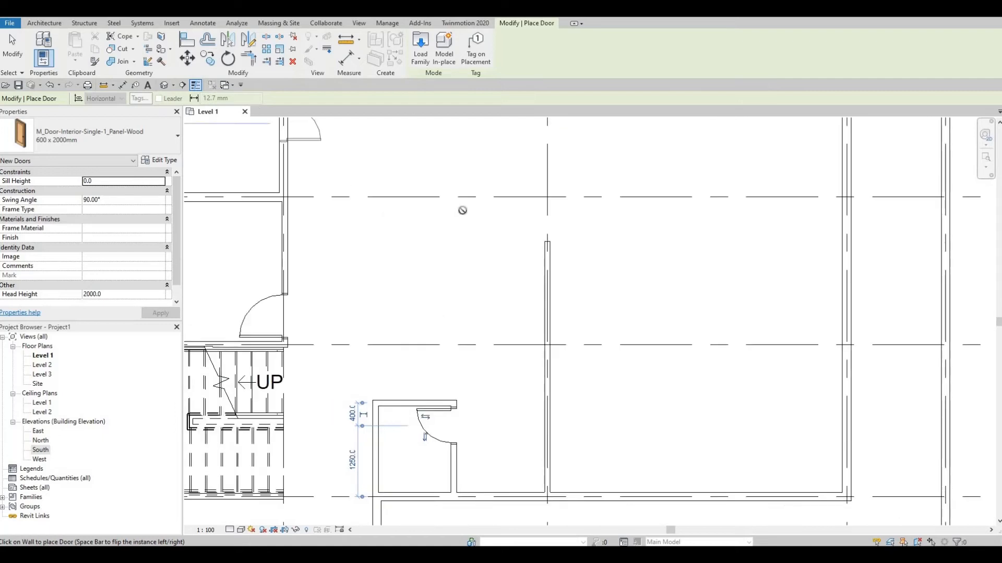
pyautogui.scroll(-2, 462, 210)
pyautogui.scroll(-2, 445, 317)
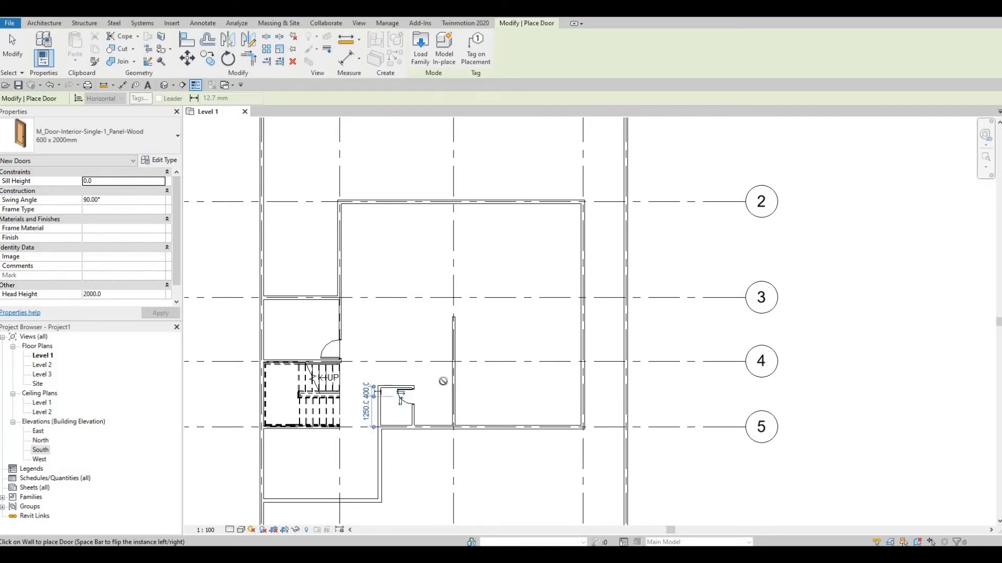
pyautogui.press('Escape')
pyautogui.press('Escape')
pyautogui.press('Escape')
pyautogui.press('Escape')
pyautogui.moveTo(471, 385); pyautogui.dragTo(485, 373, button='middle')
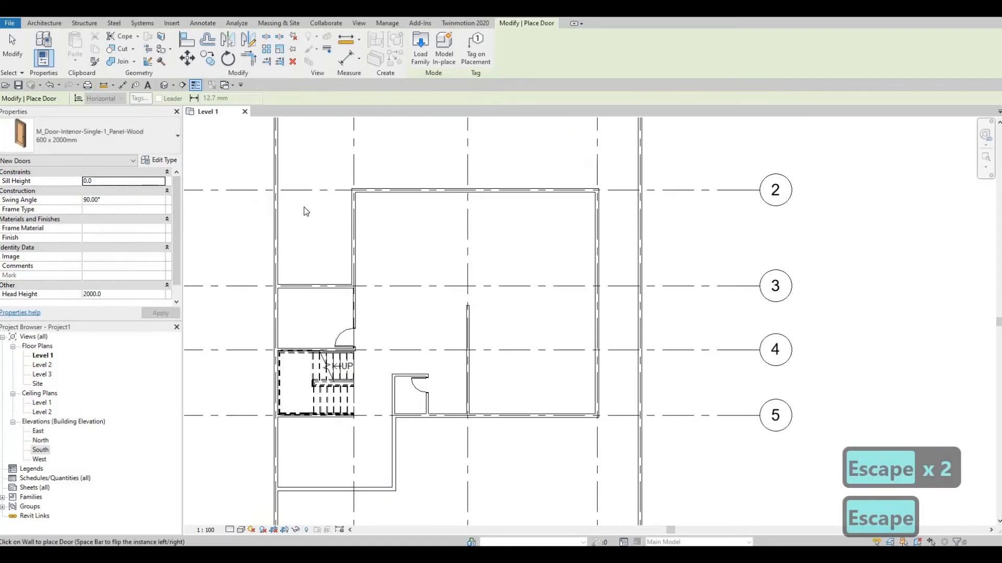
# Choose the M_Door-Exterior-Double-Full Glass-Wood_Clad family from the Residential door library for loading into the project
pyautogui.click(171, 21)
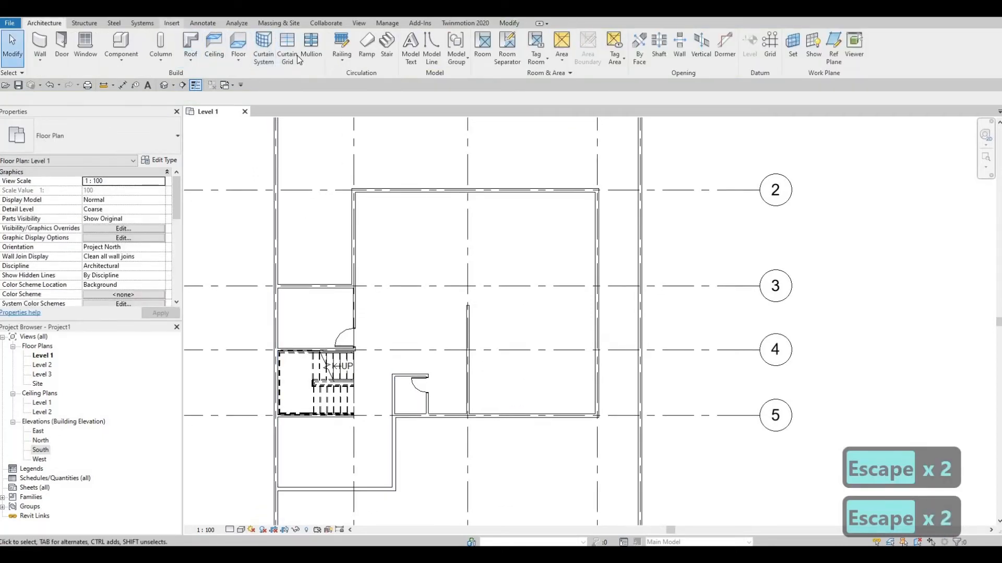
pyautogui.click(429, 48)
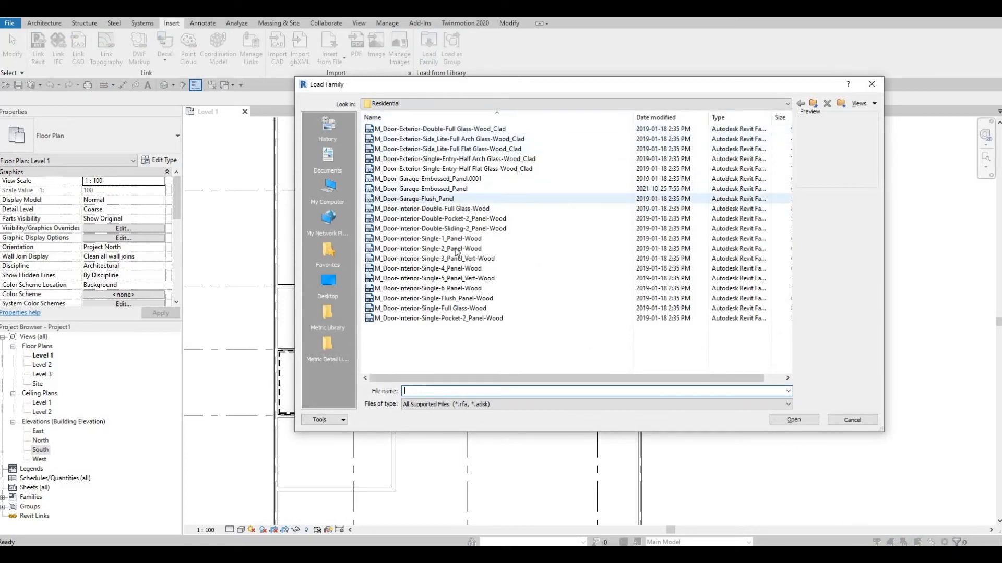
pyautogui.click(427, 131)
pyautogui.click(427, 139)
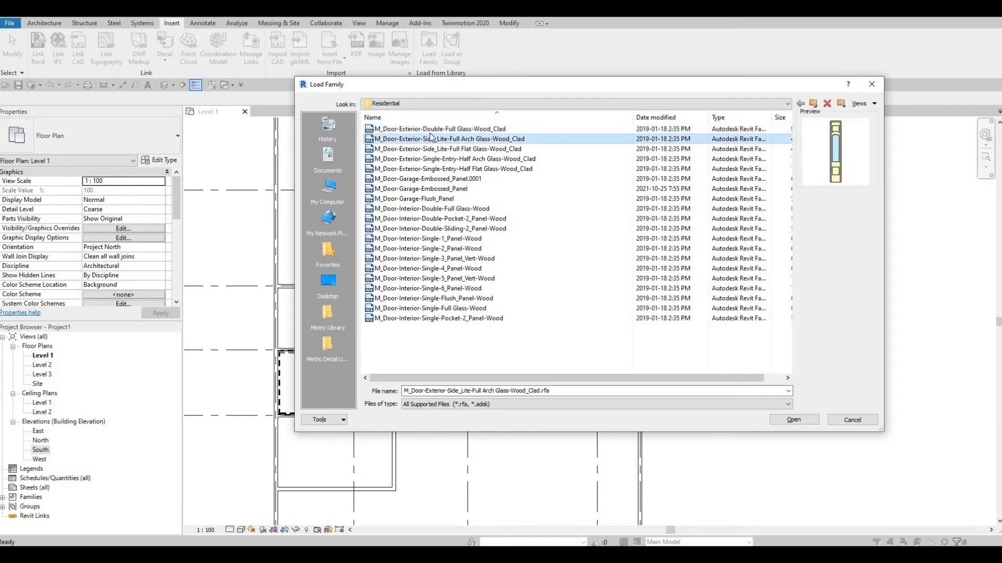
pyautogui.click(426, 131)
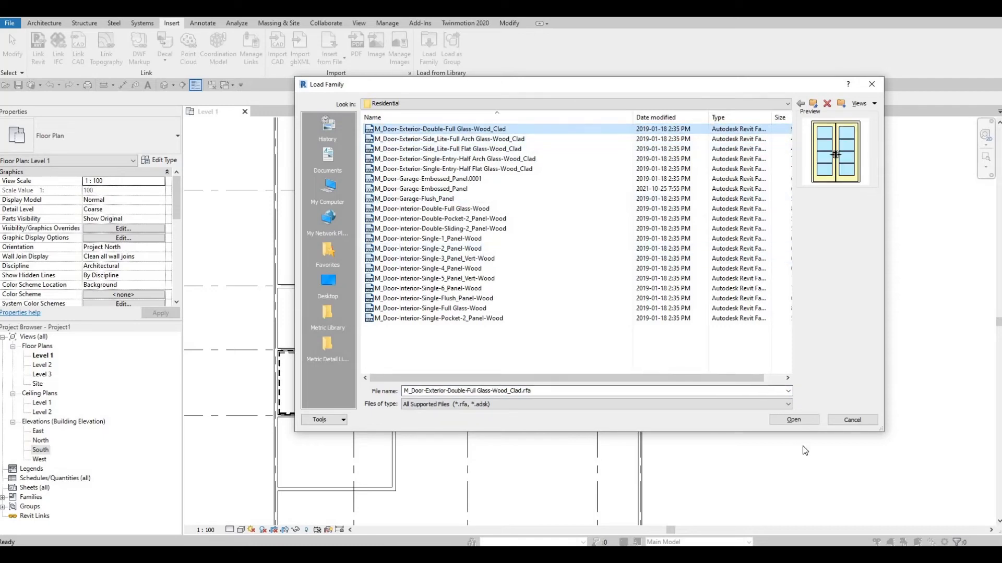
pyautogui.press('Return')
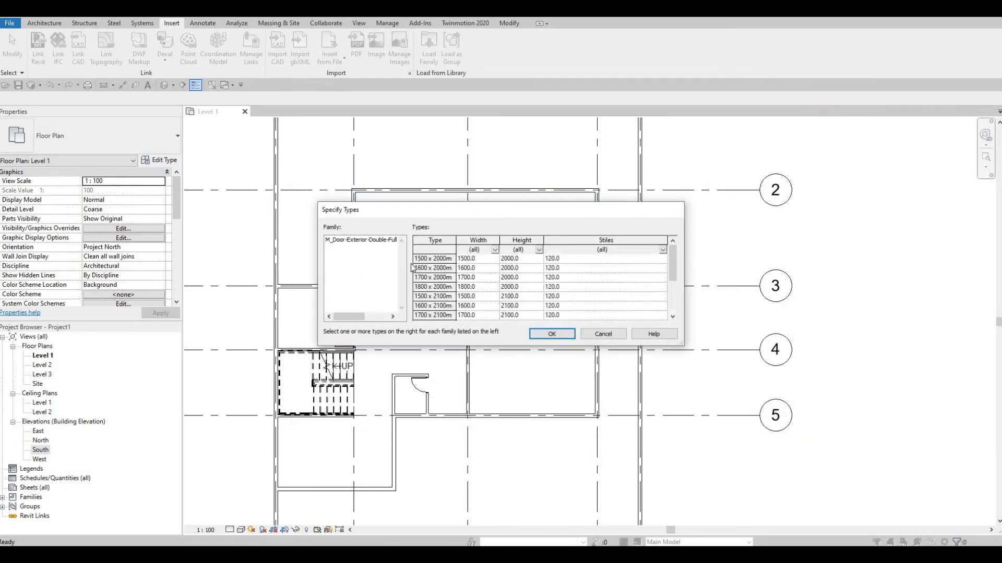
# Load all listed types of the exterior double full-glass door family and accept loading the large number of types
pyautogui.click(426, 258)
pyautogui.scroll(-2, 440, 306)
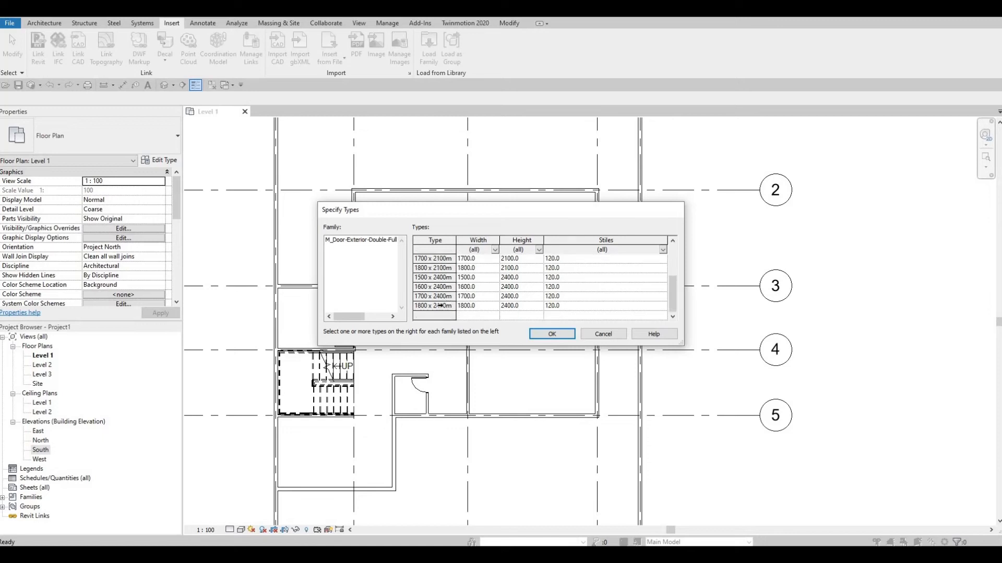
pyautogui.hotkey('ctrl', 'a')
pyautogui.click(549, 335)
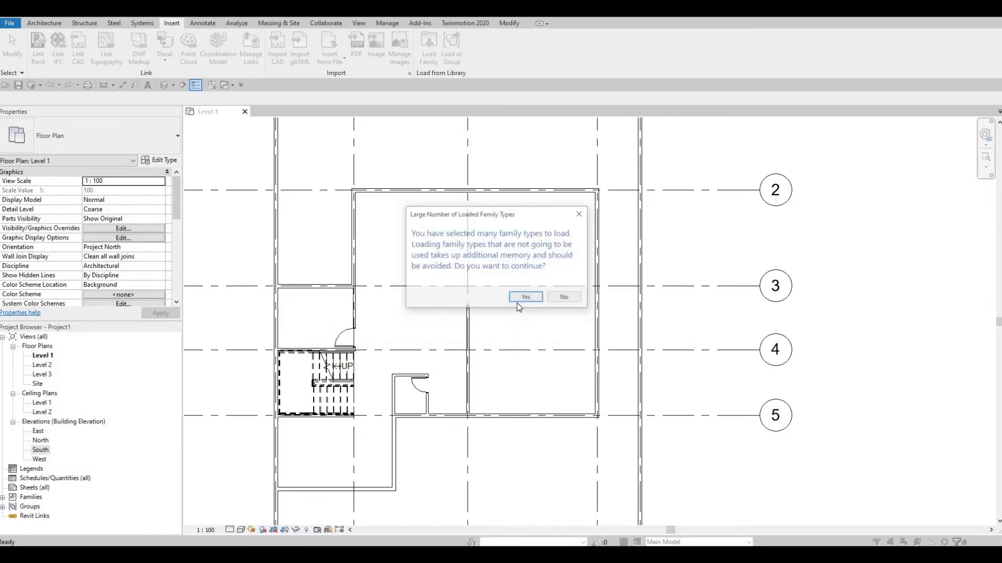
pyautogui.click(526, 298)
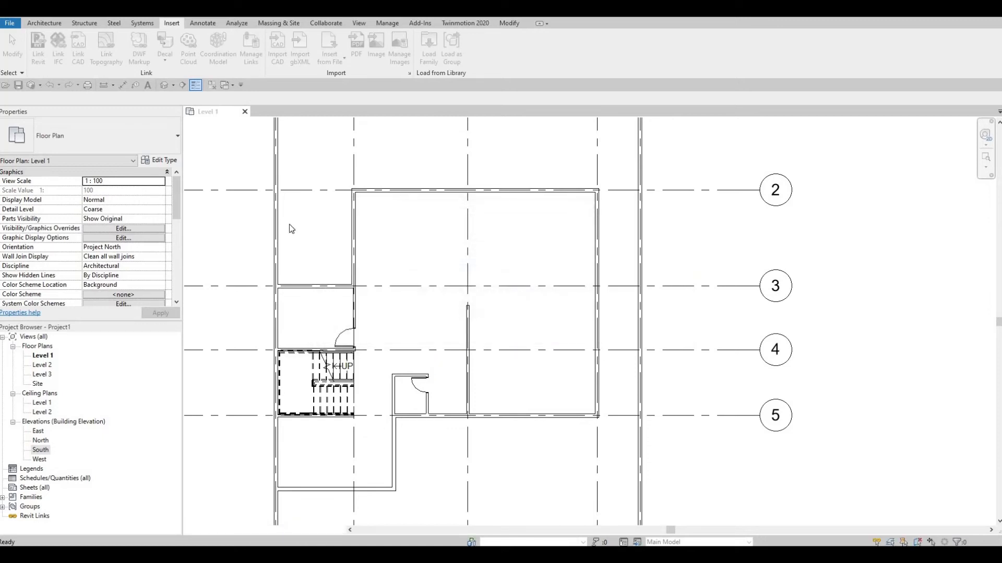
# Place a 1500 x 2000mm exterior double glass door in the grid 5 wall, centred between the closet and the grid C wall, swinging inward
pyautogui.click(44, 23)
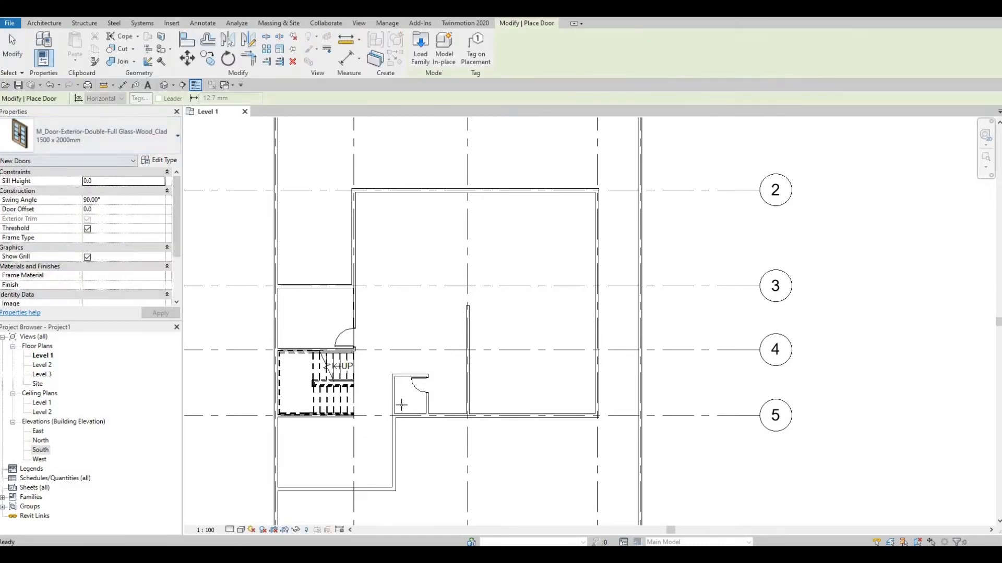
pyautogui.scroll(3, 447, 413)
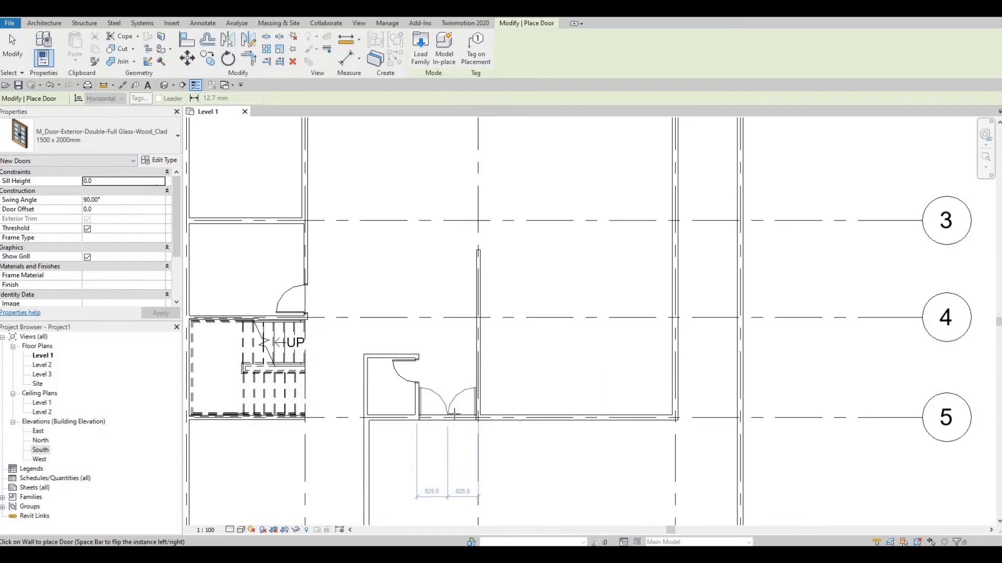
pyautogui.scroll(1, 447, 413)
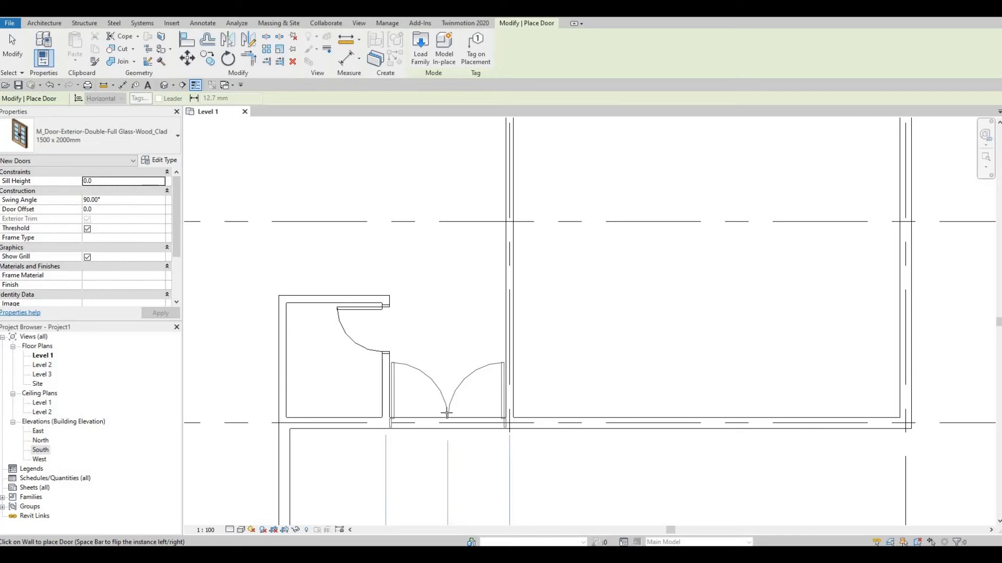
pyautogui.click(446, 413)
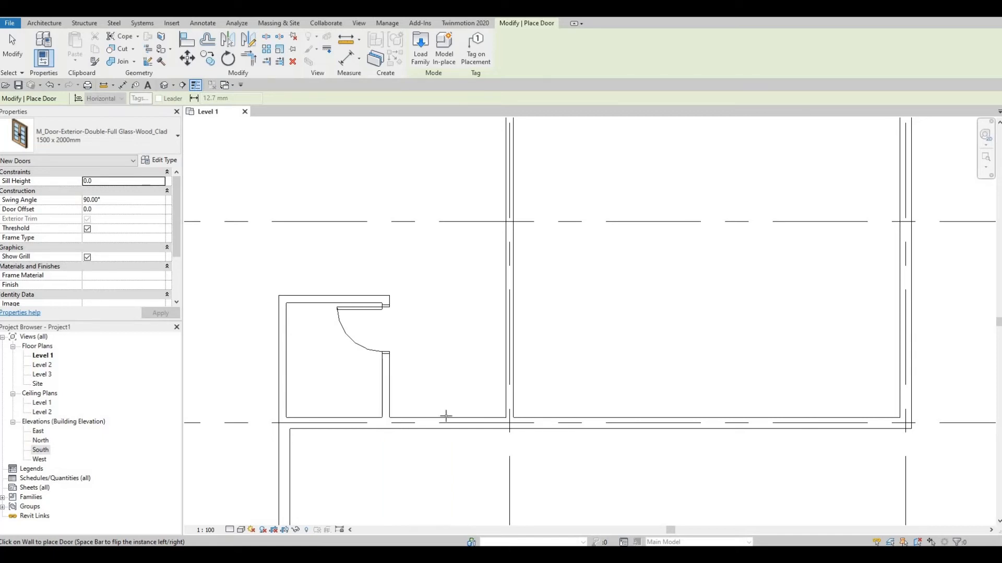
pyautogui.press('Escape')
pyautogui.press('Escape')
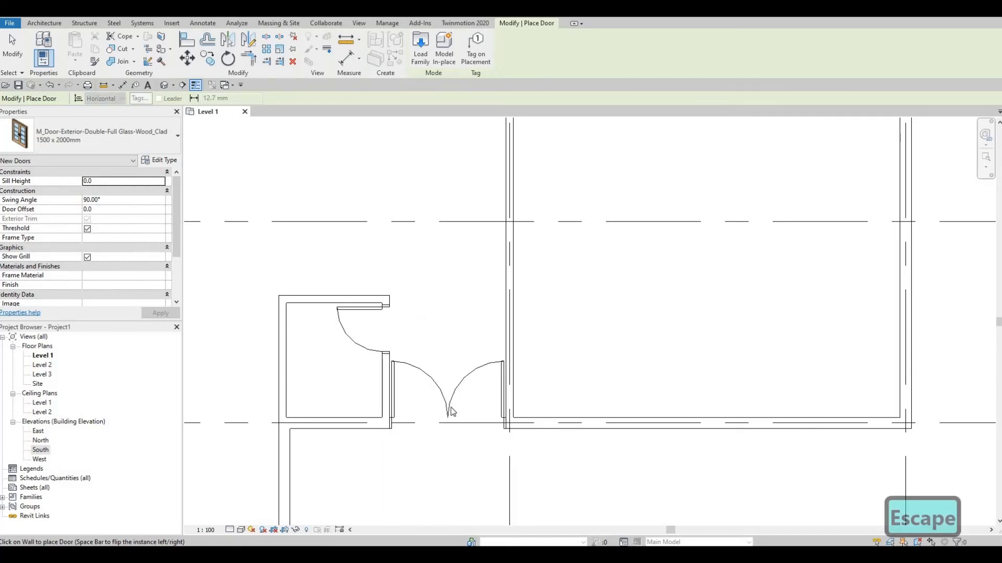
# Examine the Level 1 plan around the new double door and across the rooms up to grid 1
pyautogui.moveTo(449, 419); pyautogui.dragTo(457, 373, button='middle')
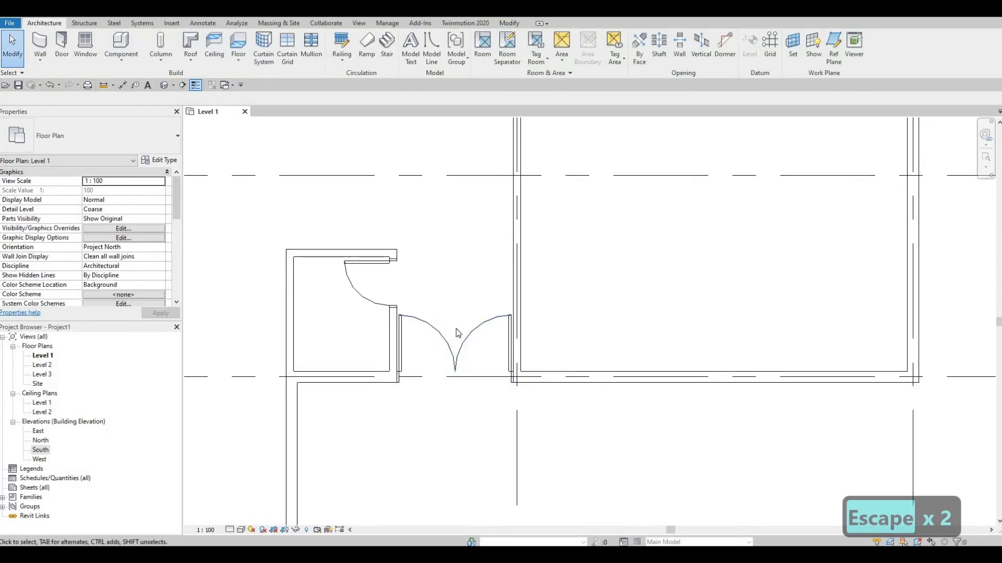
pyautogui.scroll(-2, 459, 343)
pyautogui.moveTo(460, 340); pyautogui.dragTo(447, 404, button='middle')
pyautogui.scroll(-1, 446, 404)
pyautogui.moveTo(536, 341); pyautogui.dragTo(597, 295, button='middle')
pyautogui.scroll(-1, 597, 295)
pyautogui.moveTo(501, 336); pyautogui.dragTo(502, 353)
pyautogui.scroll(-1, 503, 353)
pyautogui.press('Escape')
pyautogui.scroll(3, 502, 337)
pyautogui.moveTo(544, 332); pyautogui.dragTo(495, 361, button='middle')
pyautogui.scroll(-4, 475, 420)
pyautogui.moveTo(418, 316); pyautogui.dragTo(431, 401, button='middle')
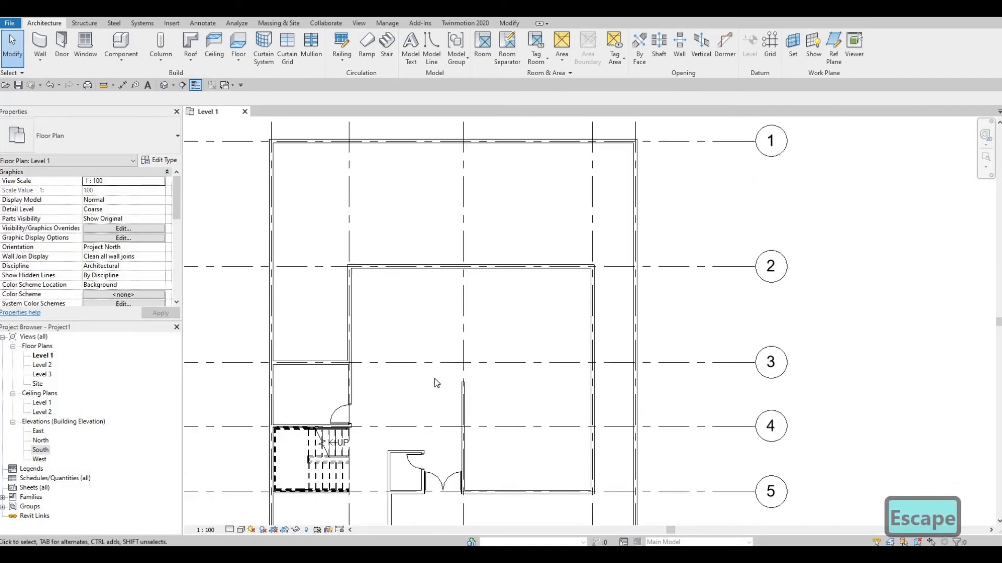
pyautogui.press('F1')
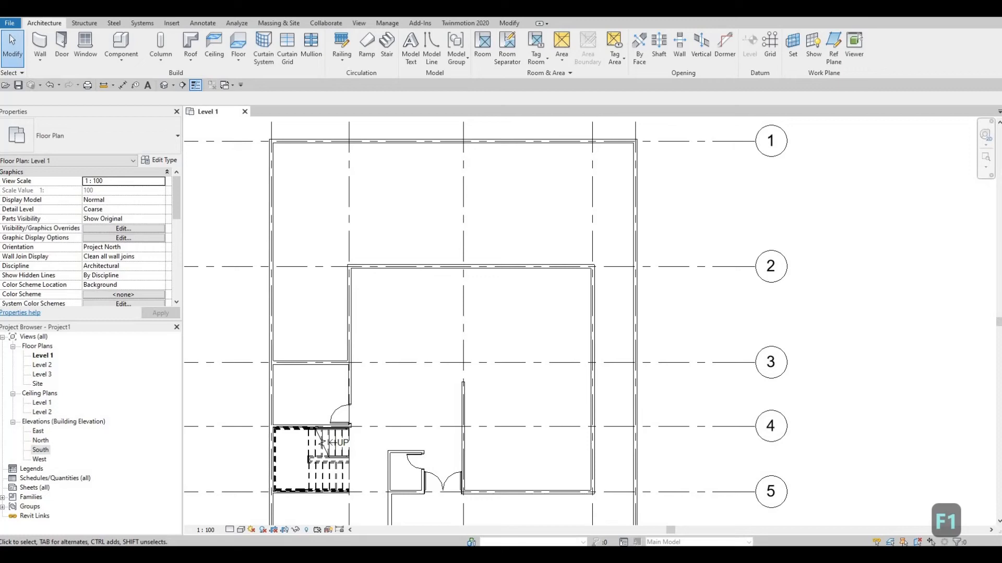
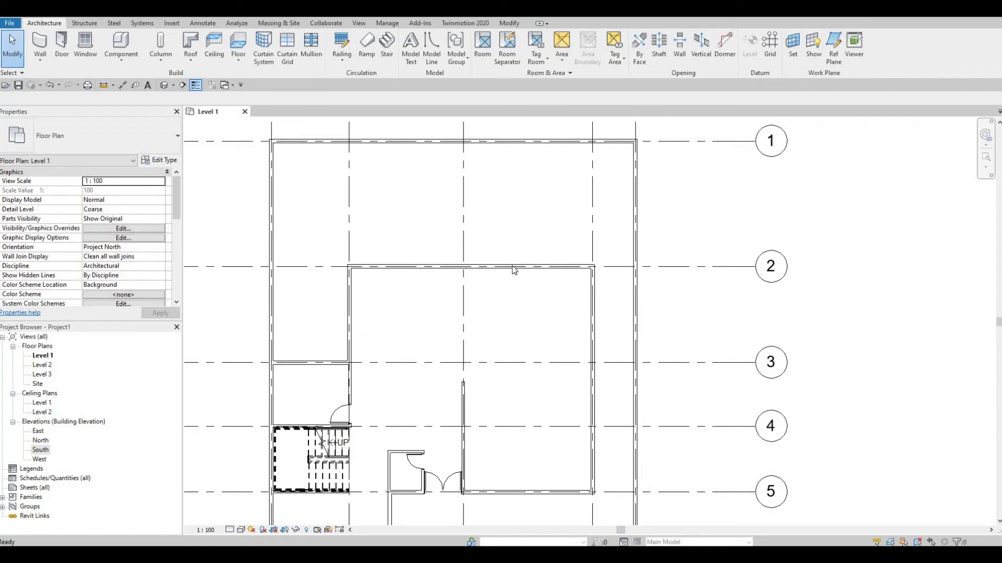
# Place a sliding door in the grid 2 wall, with its centre about 3300 mm from the room's east wall
pyautogui.press('d')
pyautogui.press('r')
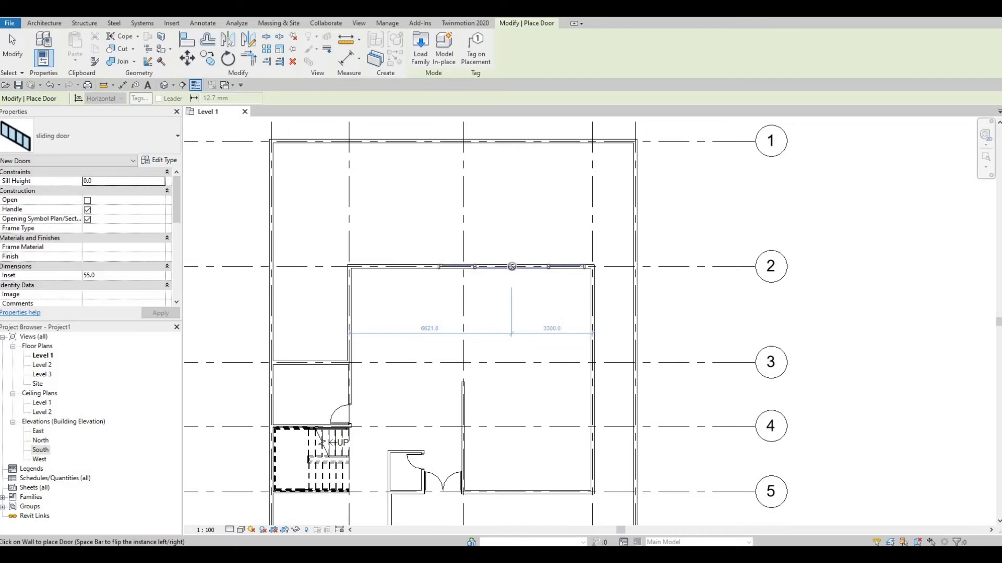
pyautogui.click(513, 277)
pyautogui.press('Escape')
pyautogui.press('Escape')
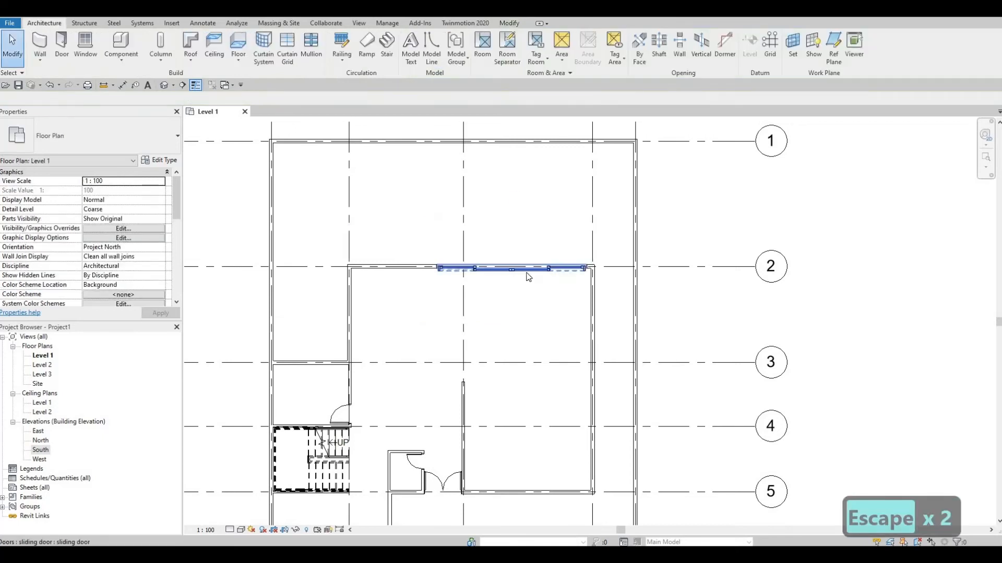
# Turn on the Open option for the new sliding door in the grid 2 wall
pyautogui.scroll(5, 528, 277)
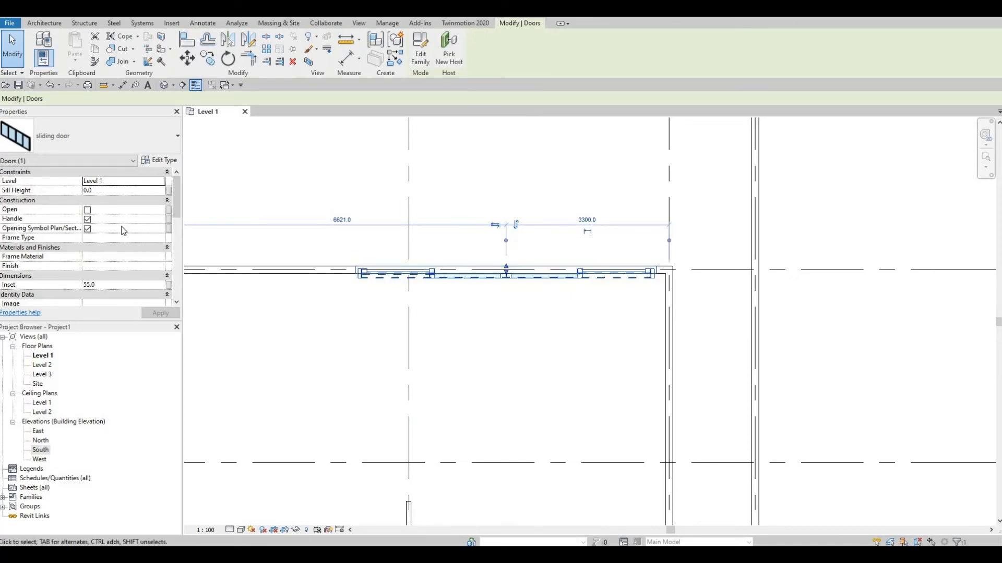
pyautogui.scroll(-5, 123, 231)
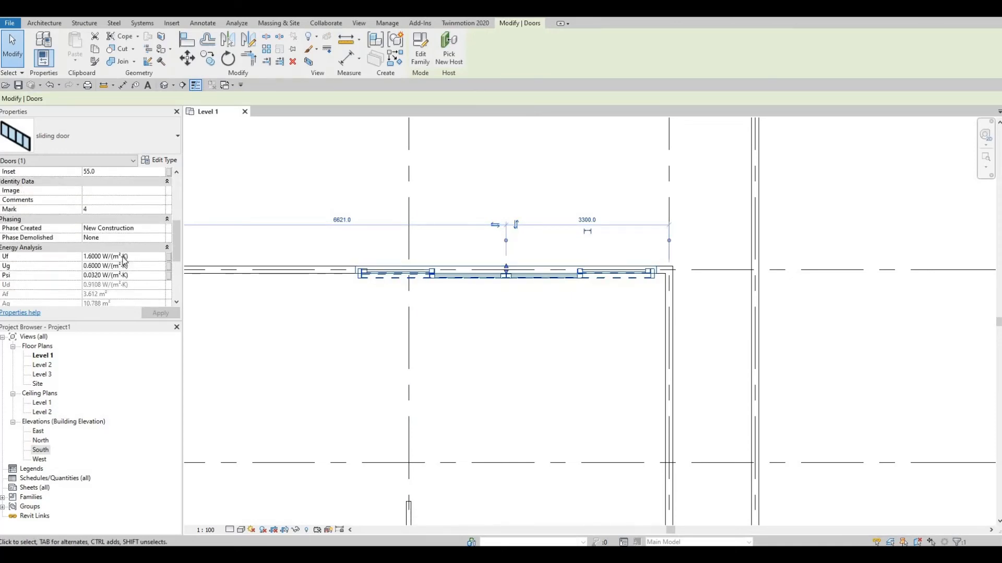
pyautogui.scroll(-3, 123, 259)
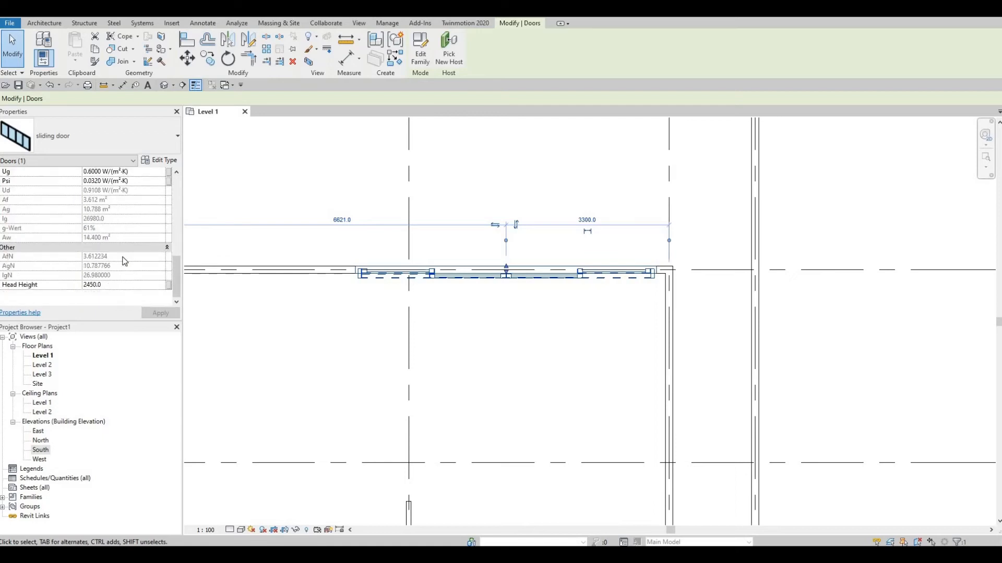
pyautogui.scroll(2, 125, 261)
pyautogui.scroll(-2, 128, 263)
pyautogui.scroll(5, 133, 290)
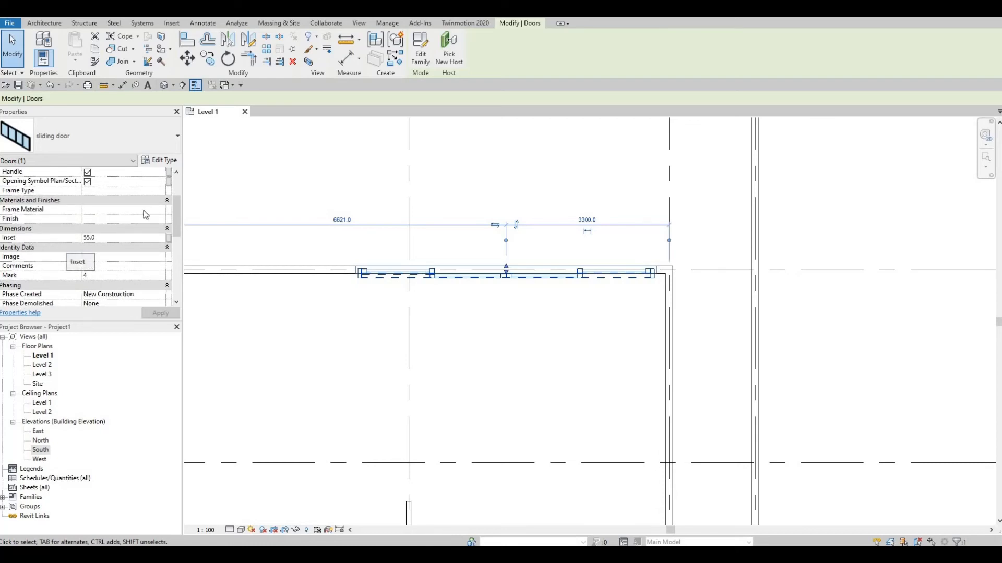
pyautogui.scroll(2, 132, 246)
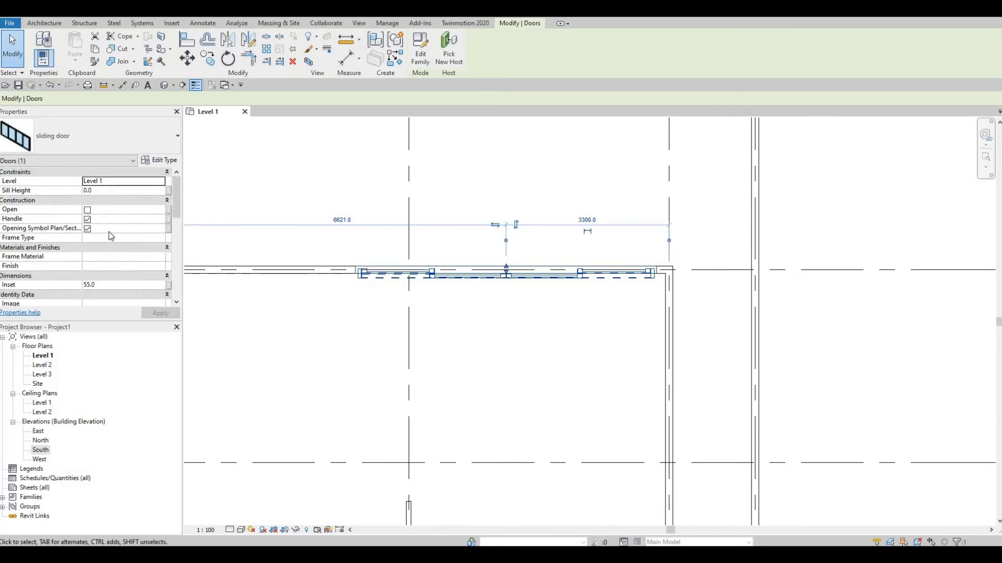
pyautogui.click(87, 210)
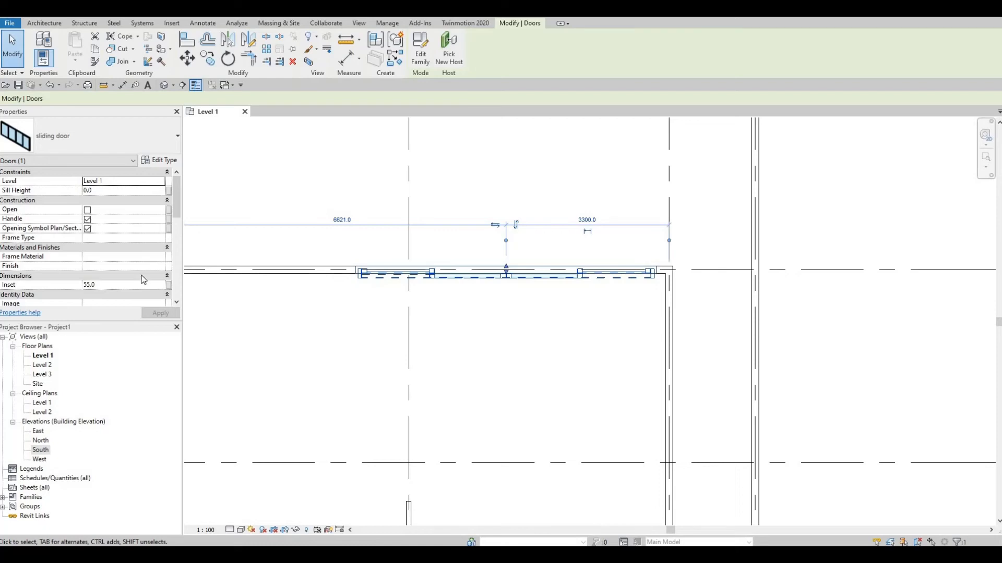
pyautogui.click(165, 312)
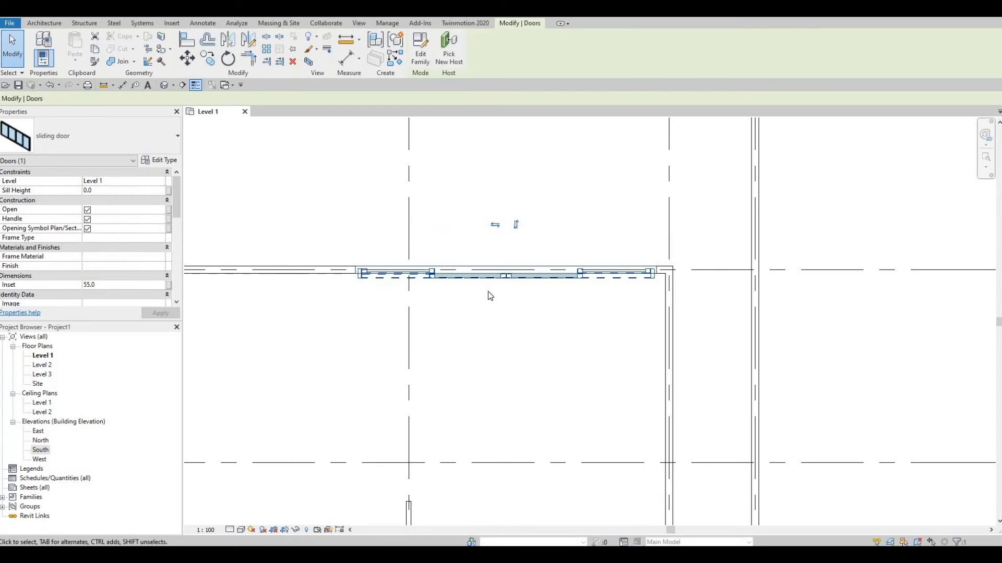
pyautogui.press('Escape')
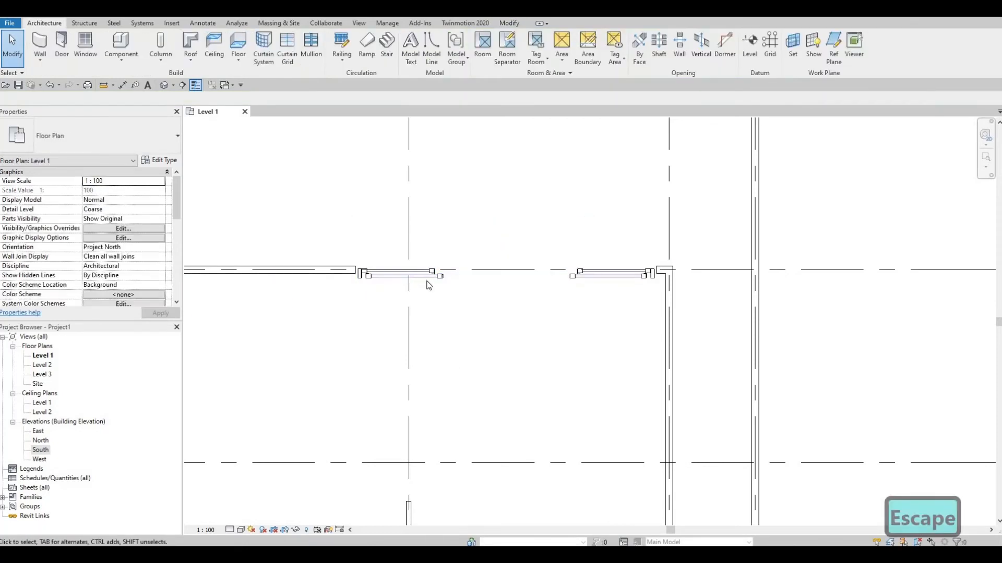
# Set Gap Top, Gap Left and Gap Right of the sliding door type to 0 and apply the changes
pyautogui.click(397, 277)
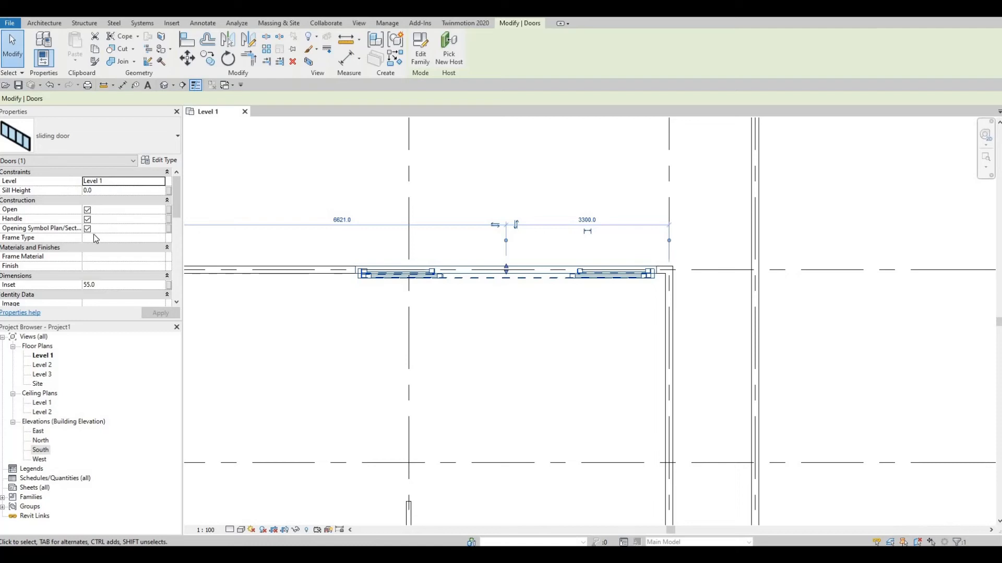
pyautogui.scroll(-1, 110, 246)
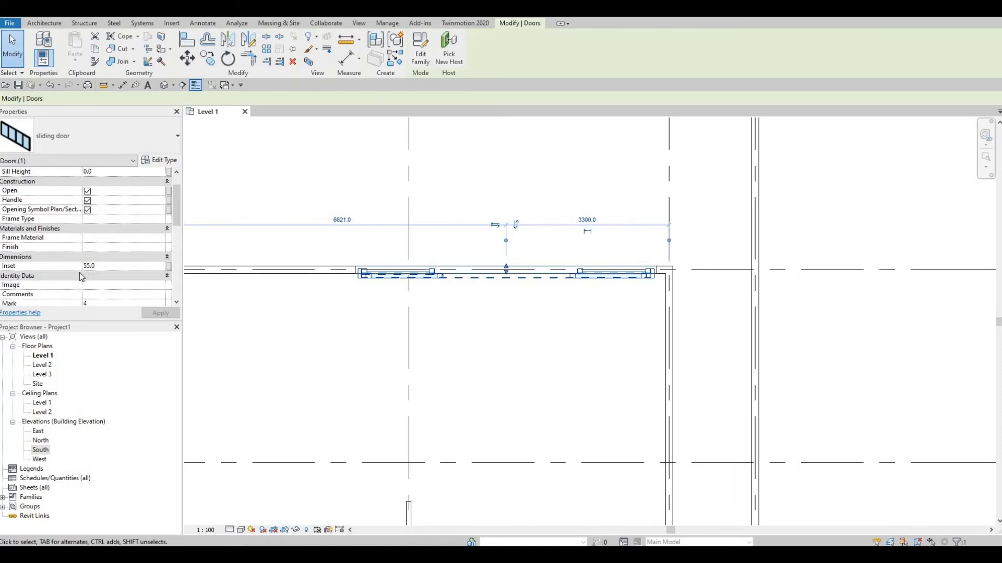
pyautogui.scroll(-5, 104, 286)
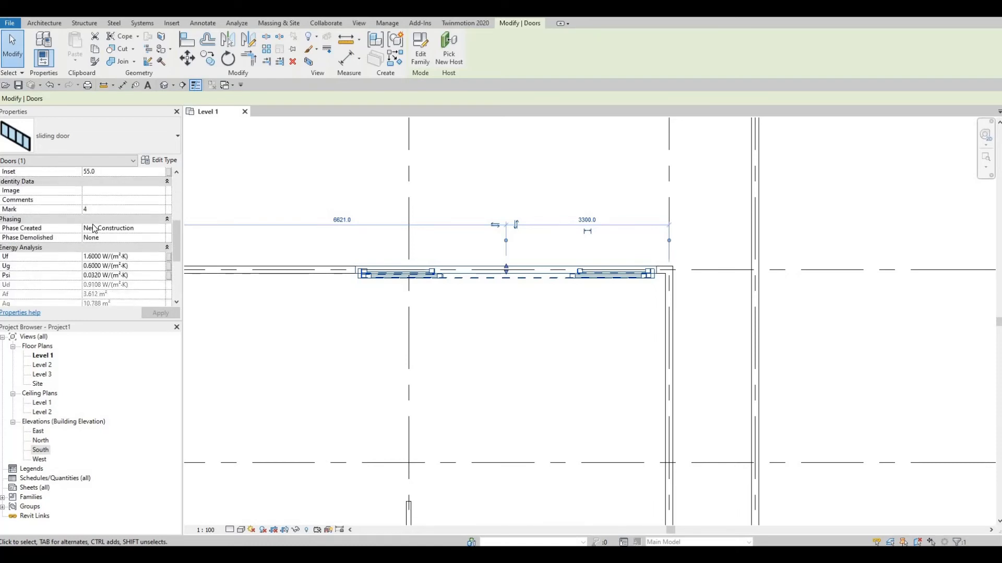
pyautogui.click(168, 160)
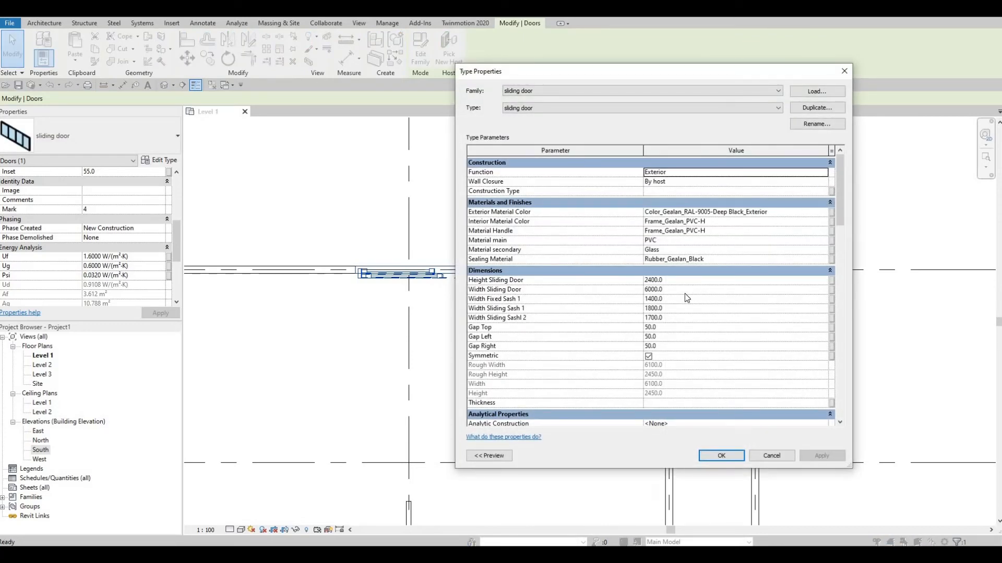
pyautogui.click(661, 329)
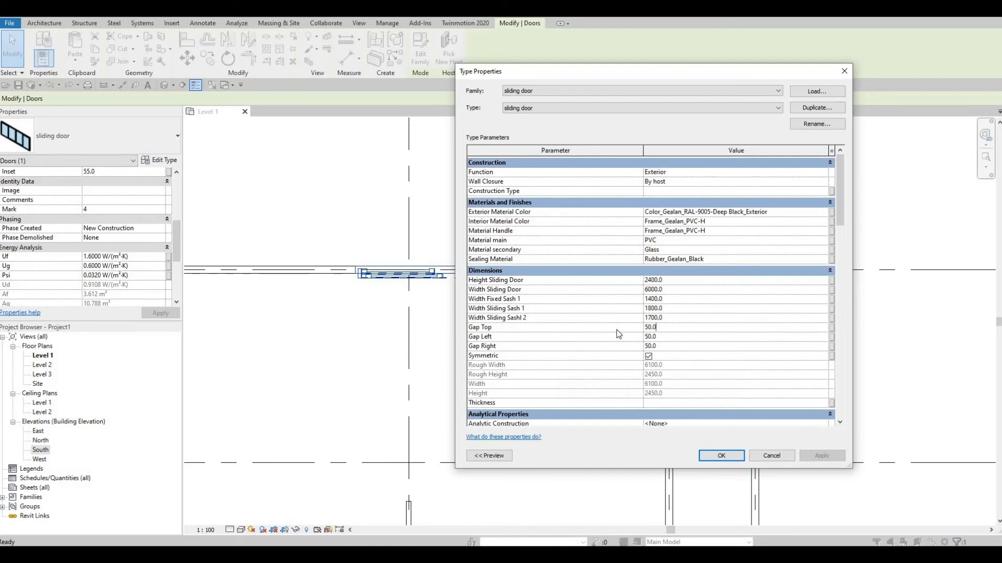
pyautogui.write('0')
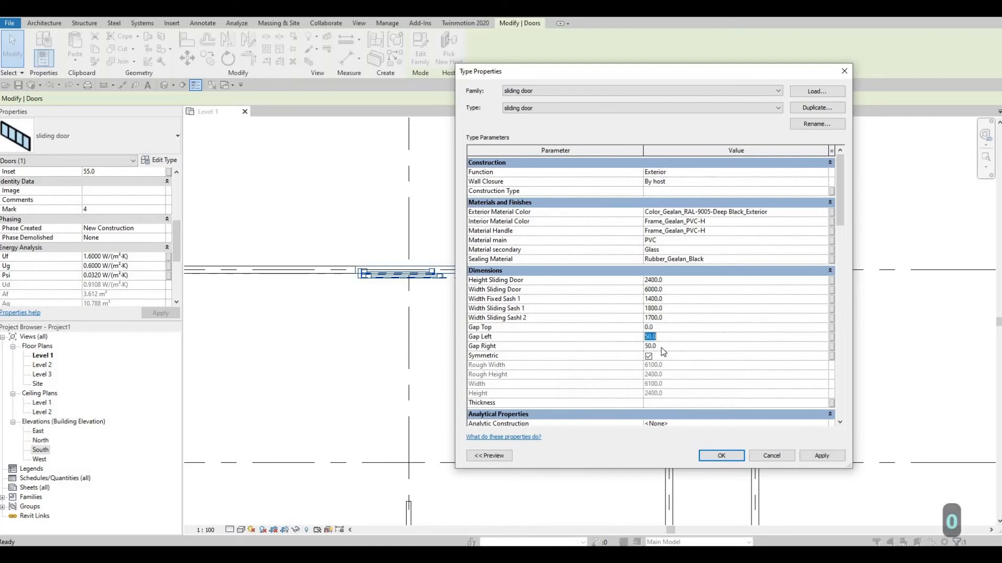
pyautogui.write('0')
pyautogui.click(661, 346)
pyautogui.write('0')
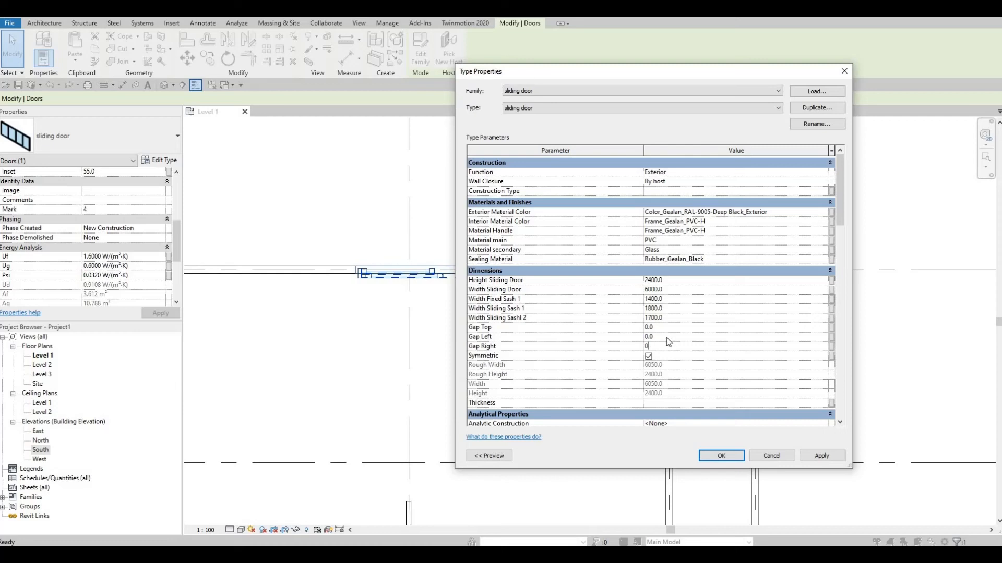
pyautogui.scroll(-5, 666, 356)
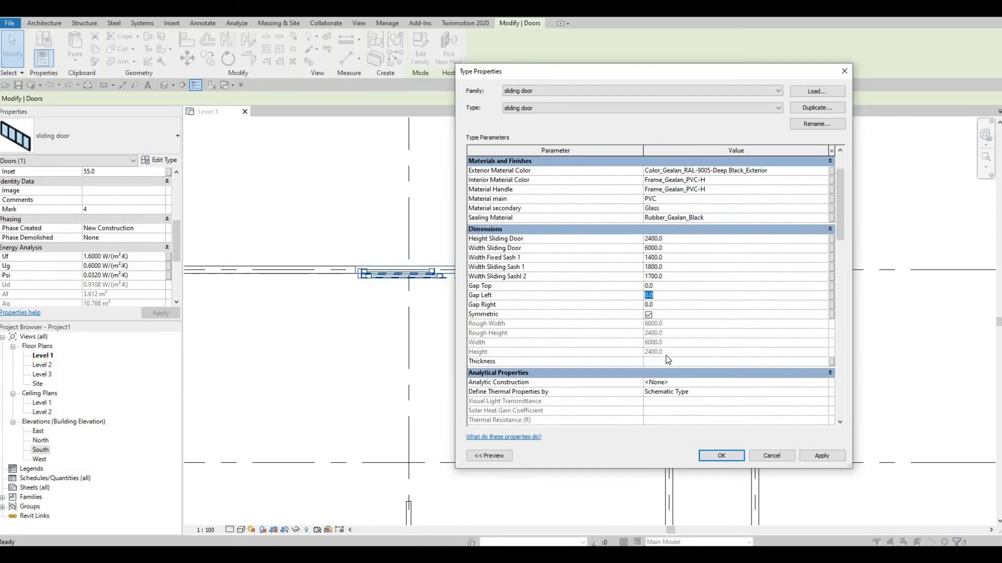
pyautogui.scroll(-2, 666, 355)
pyautogui.scroll(7, 662, 353)
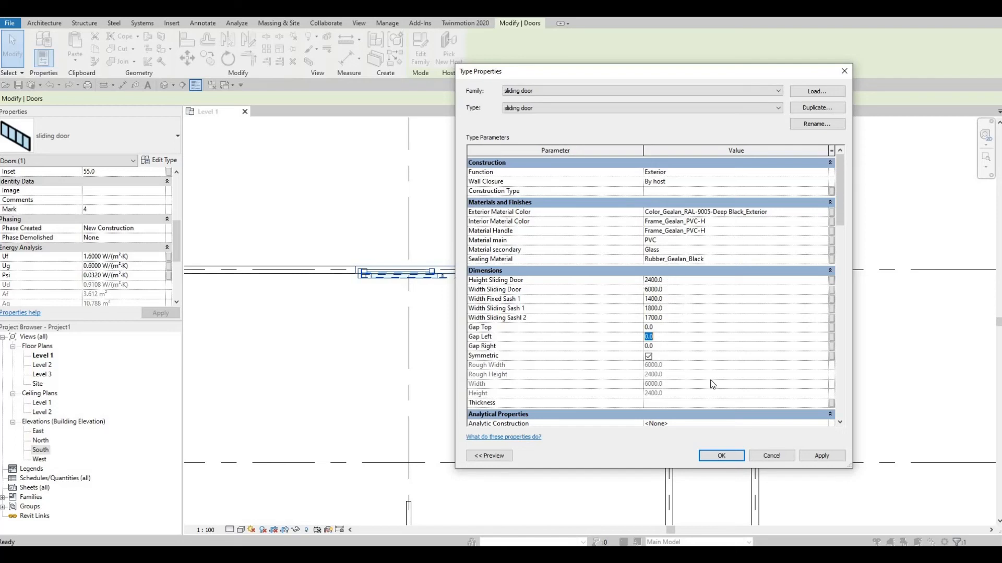
pyautogui.click(826, 462)
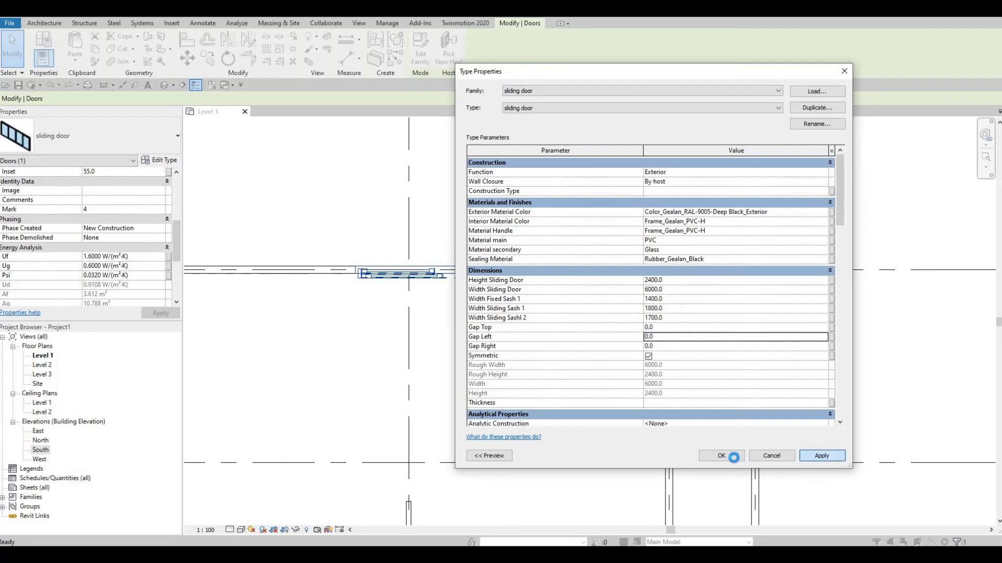
pyautogui.click(722, 456)
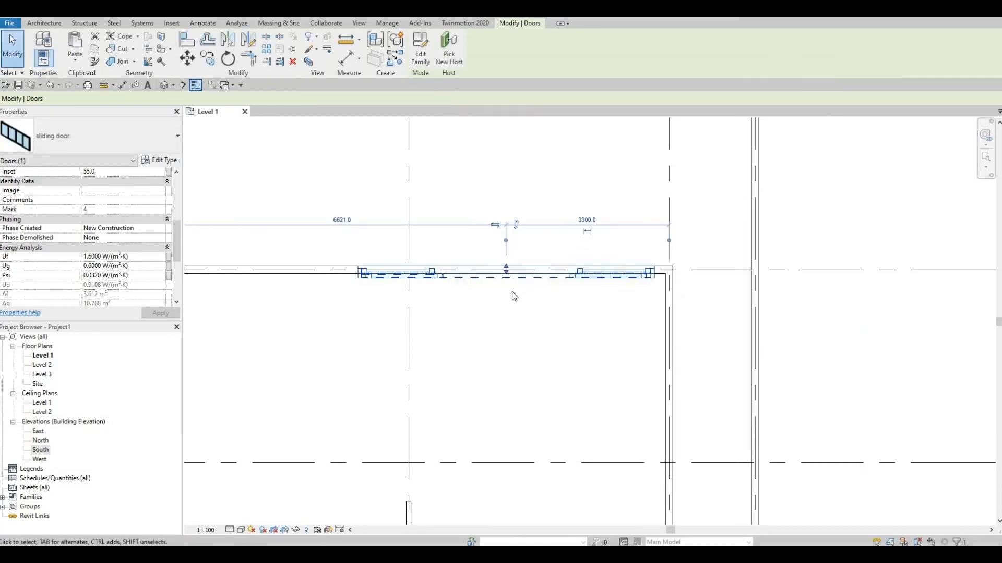
# Set the Width Sliding Door parameter of the sliding door type to 5000
pyautogui.click(161, 160)
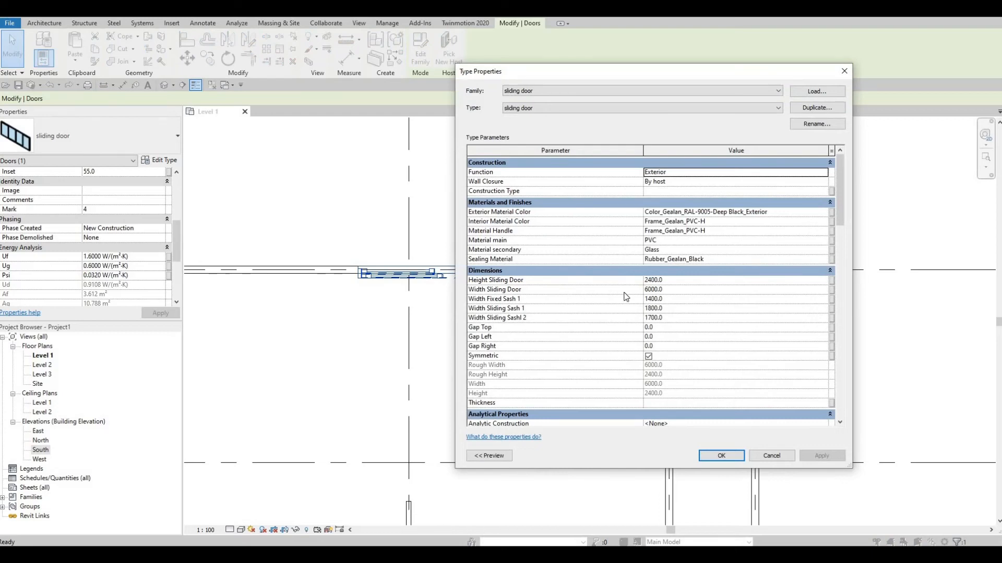
pyautogui.click(673, 291)
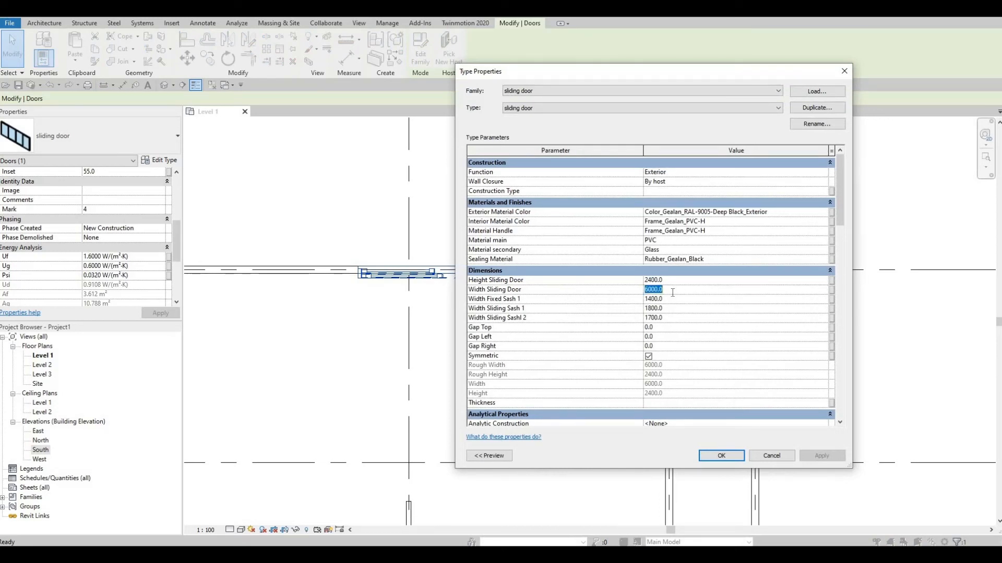
pyautogui.write('500')
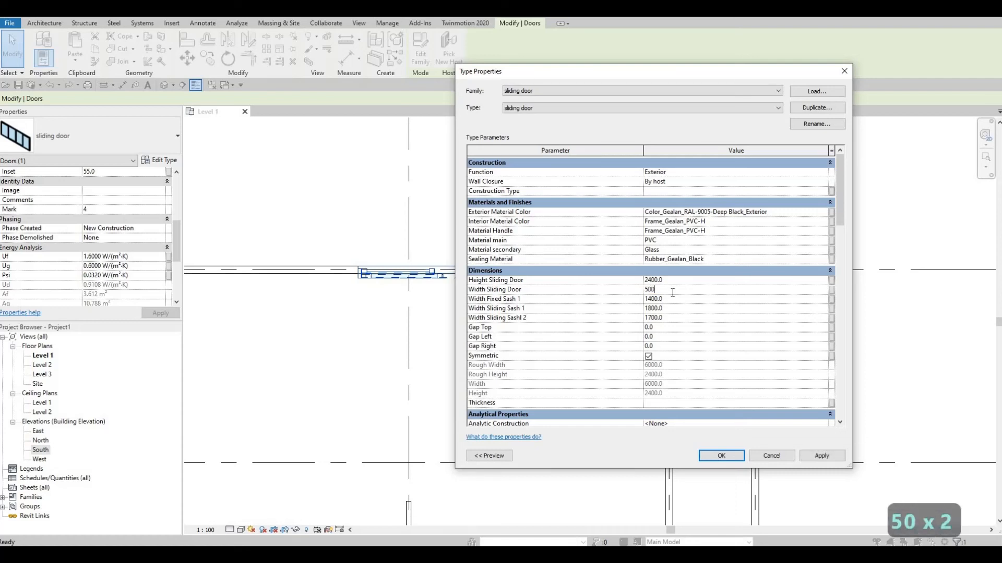
pyautogui.write('0')
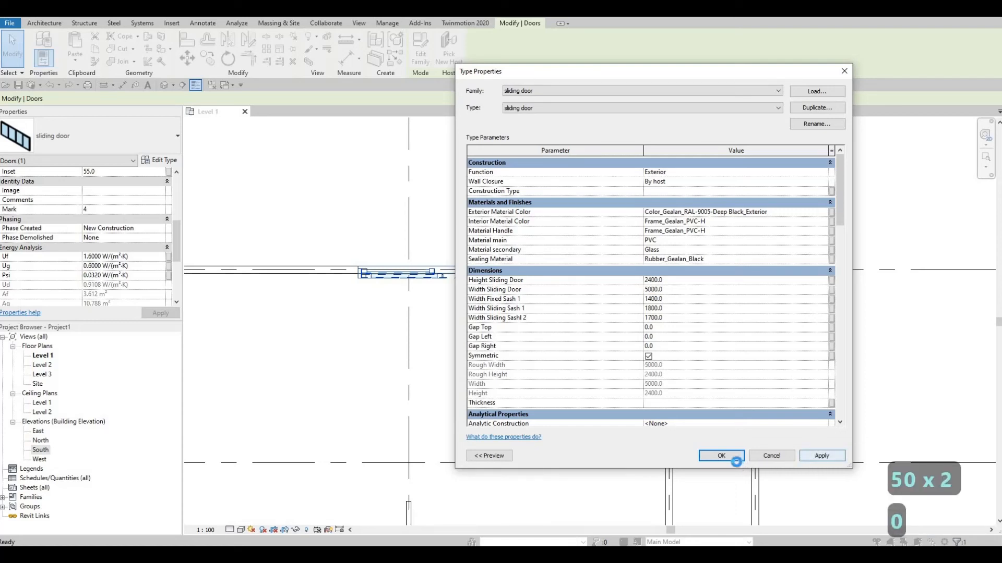
pyautogui.click(736, 462)
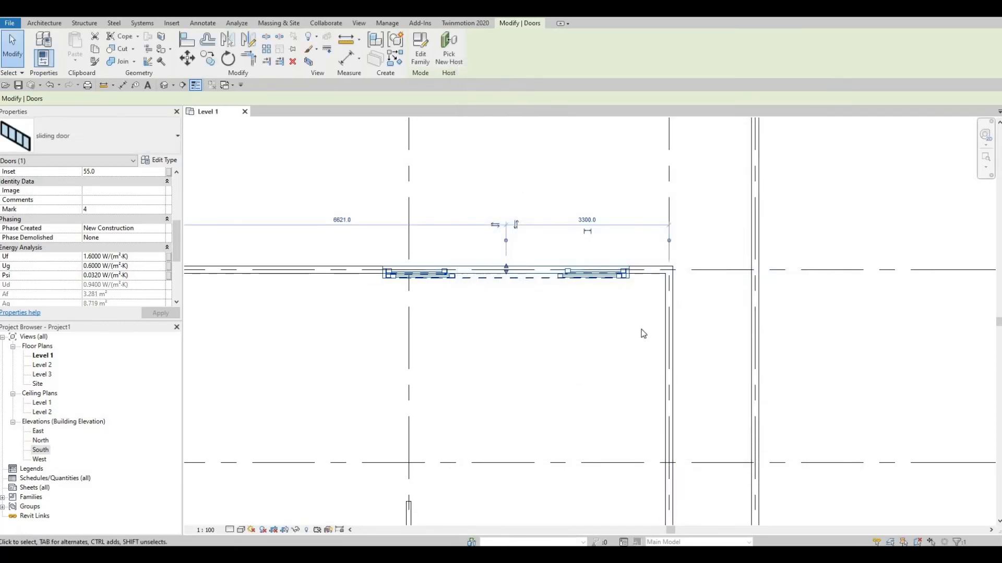
# Nudge the sliding door along the grid 2 wall towards the east corner, until its centre is 2760 mm from the east wall
pyautogui.scroll(-3, 682, 339)
pyautogui.press('Escape')
pyautogui.press('Escape')
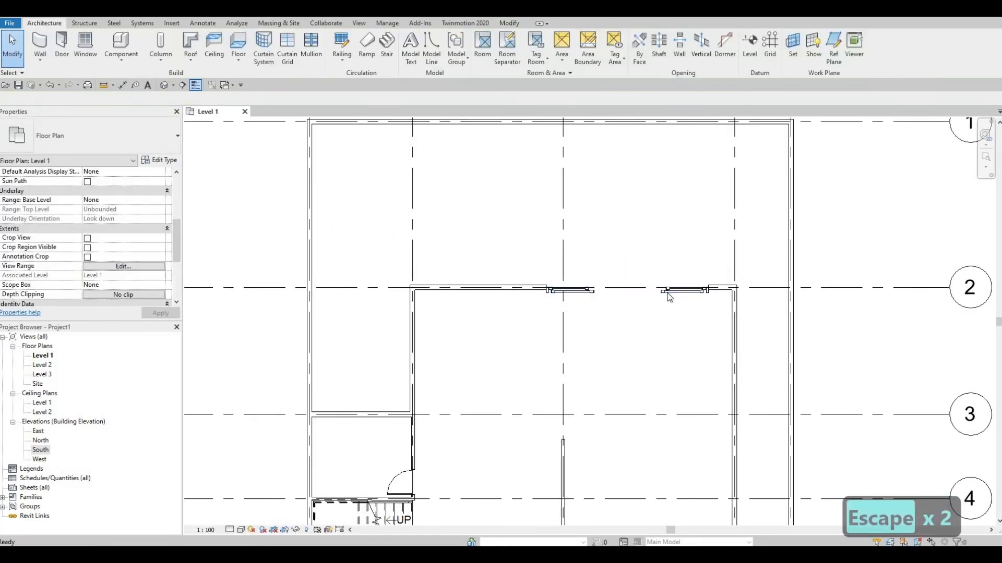
pyautogui.click(668, 293)
pyautogui.press('Right')
pyautogui.press('Right')
pyautogui.press('Right')
pyautogui.press('Right')
pyautogui.press('Right')
pyautogui.press('Right')
pyautogui.press('Right')
pyautogui.press('Right')
pyautogui.press('Right')
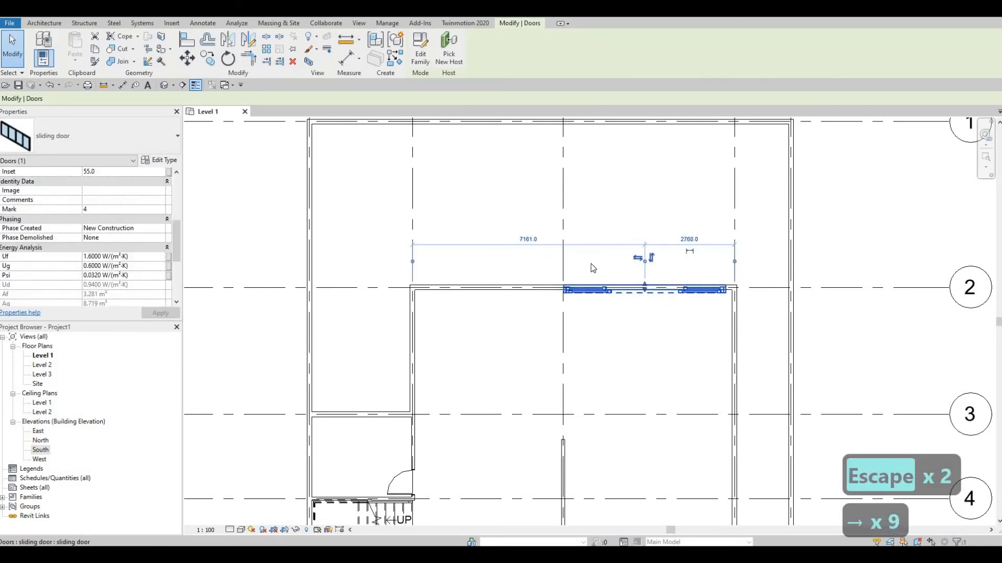
pyautogui.press('Escape')
pyautogui.press('Escape')
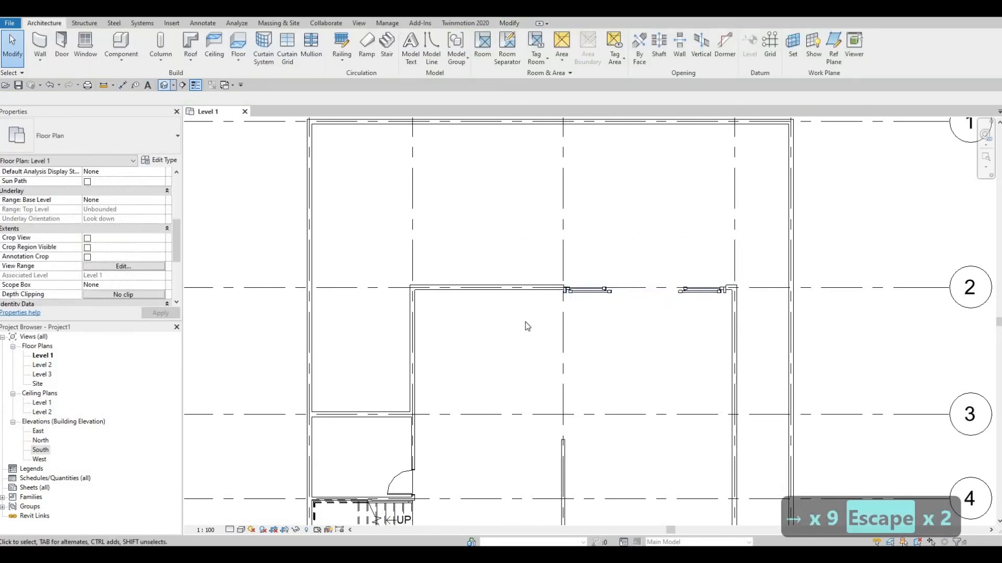
# Open the 3D view and examine the sliding door, the entrance door and the surrounding walls from several sides
pyautogui.keyDown('shift'); pyautogui.moveTo(939, 384); pyautogui.dragTo(522, 334, button='middle'); pyautogui.keyUp('shift')
pyautogui.scroll(5, 458, 385)
pyautogui.keyDown('shift'); pyautogui.moveTo(458, 384); pyautogui.dragTo(384, 424, button='middle'); pyautogui.keyUp('shift')
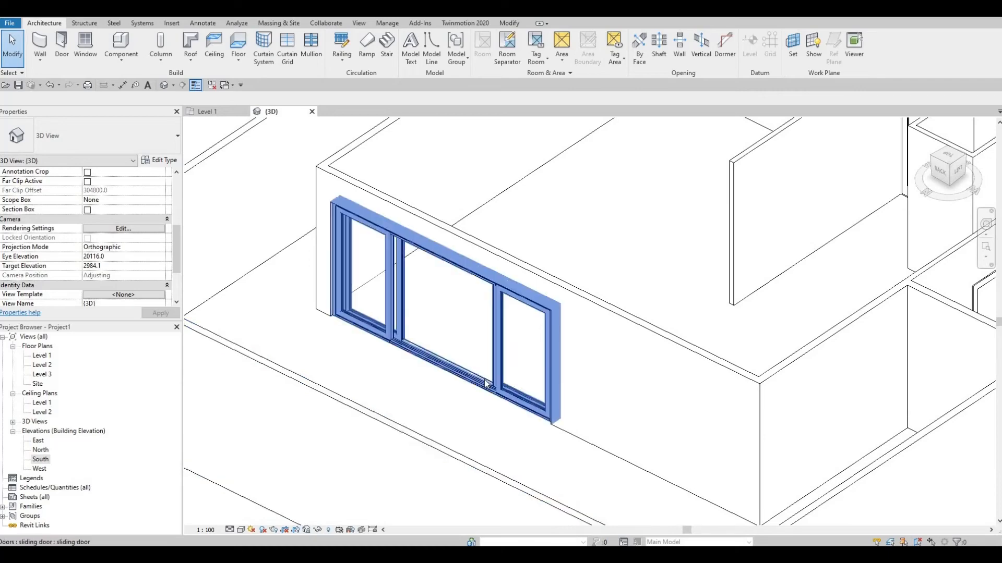
pyautogui.scroll(-3, 499, 334)
pyautogui.scroll(-4, 690, 334)
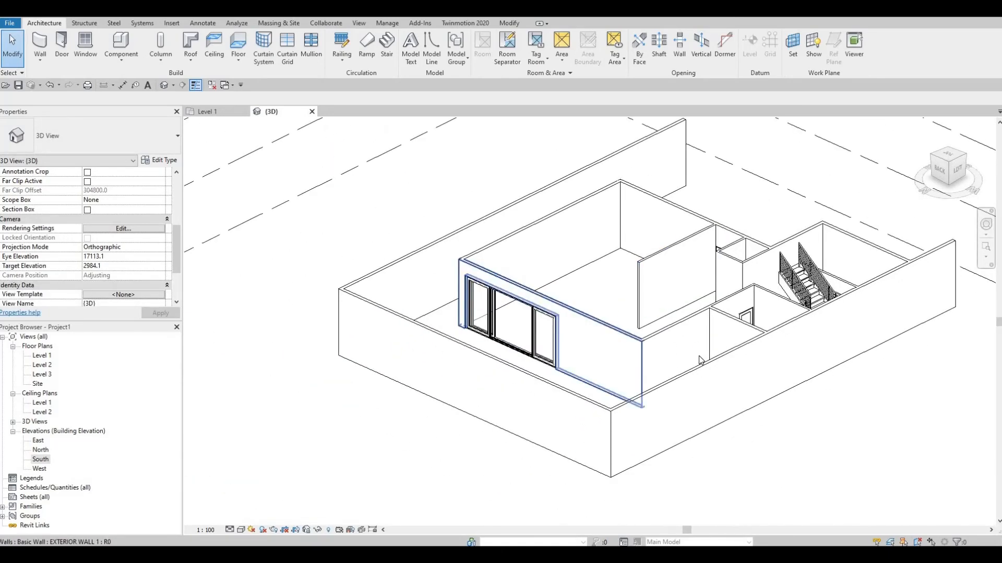
pyautogui.keyDown('shift'); pyautogui.moveTo(585, 373); pyautogui.dragTo(833, 262, button='middle'); pyautogui.keyUp('shift')
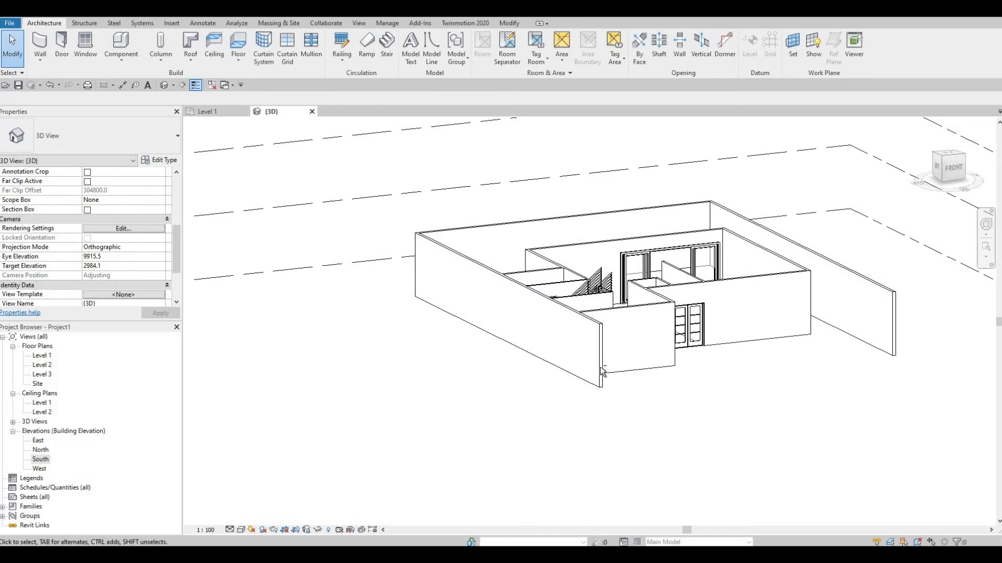
pyautogui.keyDown('shift'); pyautogui.moveTo(711, 322); pyautogui.dragTo(703, 343, button='middle'); pyautogui.keyUp('shift')
pyautogui.keyDown('shift'); pyautogui.moveTo(708, 385); pyautogui.dragTo(703, 396, button='middle'); pyautogui.keyUp('shift')
# Lower the top of the 19835 mm BOARDER WALL along the east side of the plot using its shape handle
pyautogui.keyDown('shift'); pyautogui.moveTo(762, 236); pyautogui.dragTo(778, 227, button='middle'); pyautogui.keyUp('shift')
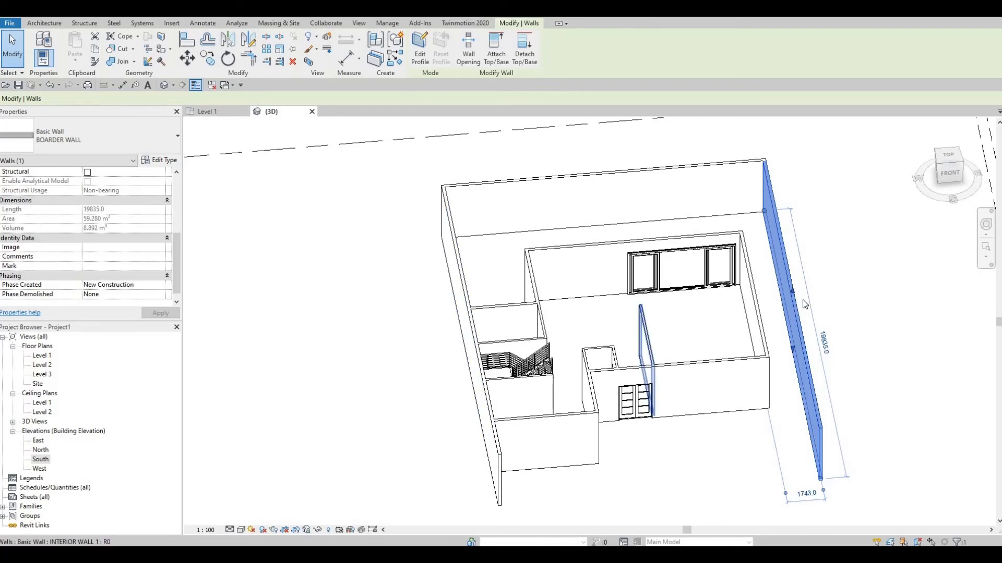
pyautogui.keyDown('shift'); pyautogui.moveTo(647, 333); pyautogui.dragTo(796, 291, button='middle'); pyautogui.keyUp('shift')
pyautogui.moveTo(794, 290); pyautogui.dragTo(798, 348)
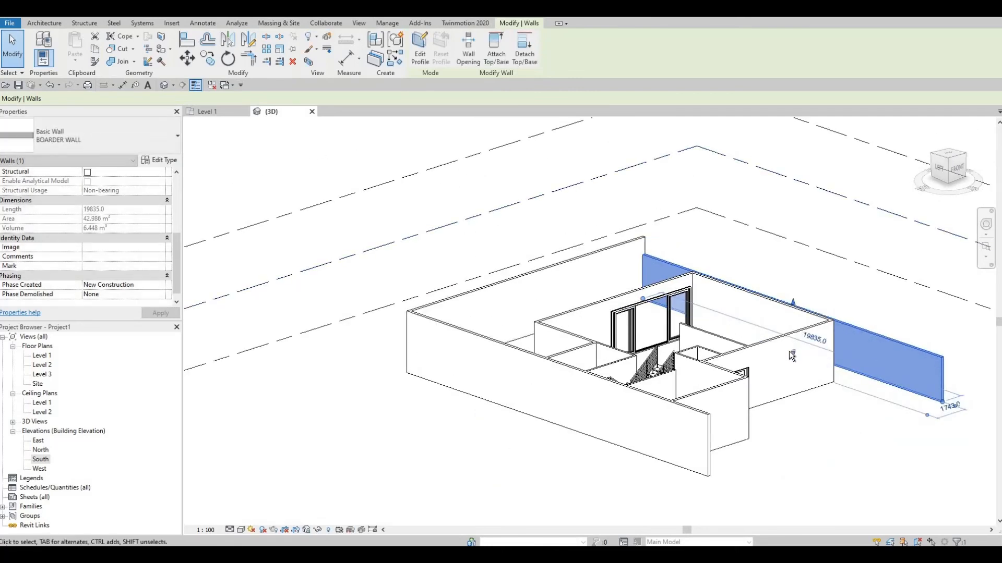
pyautogui.keyDown('shift'); pyautogui.moveTo(757, 365); pyautogui.dragTo(796, 307, button='middle'); pyautogui.keyUp('shift')
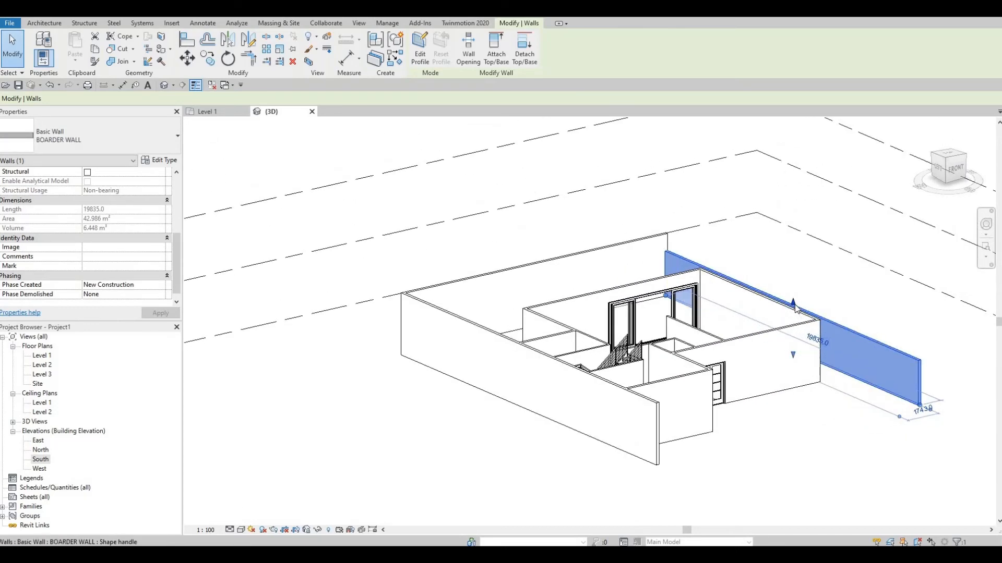
pyautogui.moveTo(795, 307); pyautogui.dragTo(794, 315)
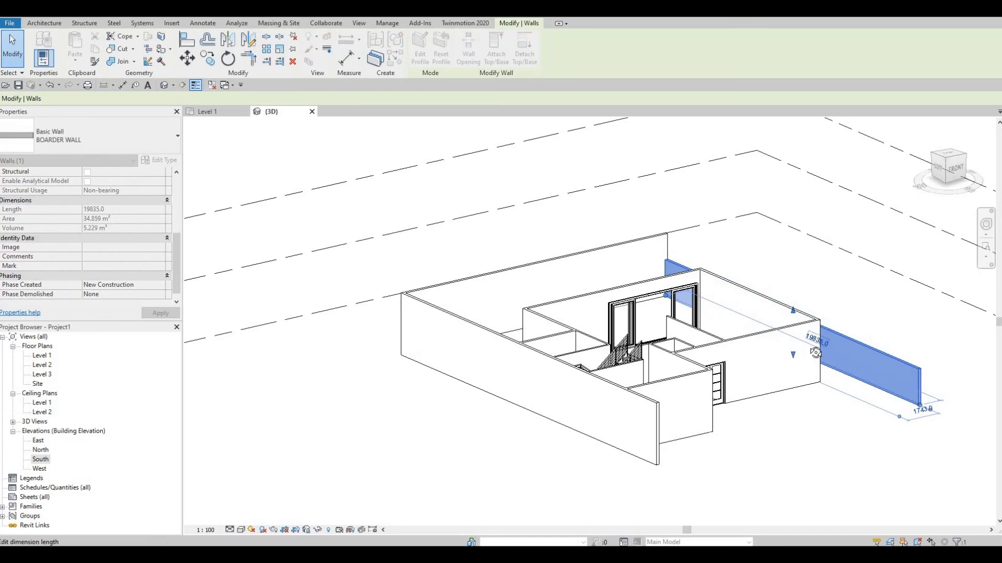
# Raise the top of the BOARDER WALL along the east side slightly using its shape handle
pyautogui.keyDown('shift'); pyautogui.moveTo(816, 353); pyautogui.dragTo(789, 309, button='middle'); pyautogui.keyUp('shift')
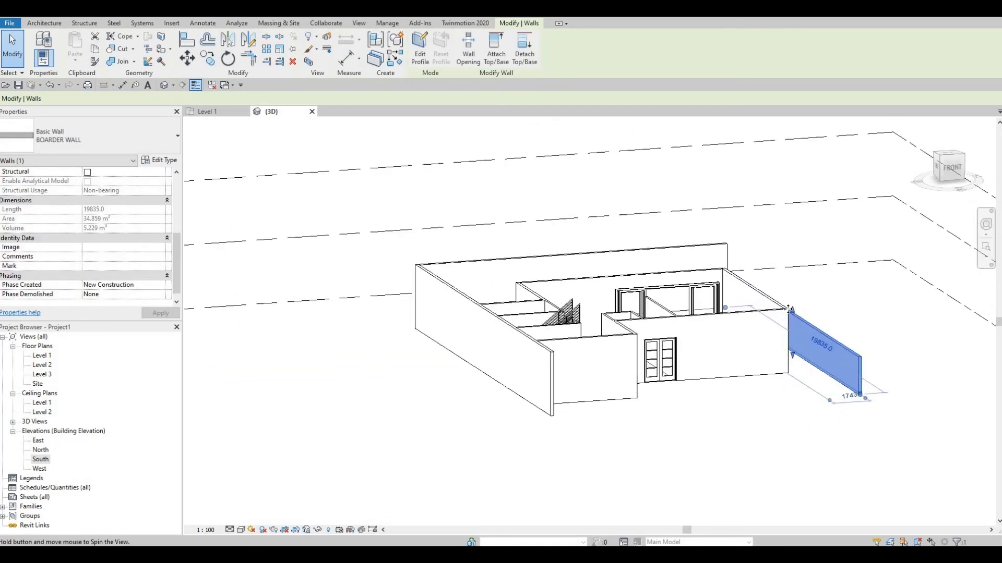
pyautogui.moveTo(793, 311); pyautogui.dragTo(751, 322)
pyautogui.keyDown('shift'); pyautogui.moveTo(751, 323); pyautogui.dragTo(736, 381, button='middle'); pyautogui.keyUp('shift')
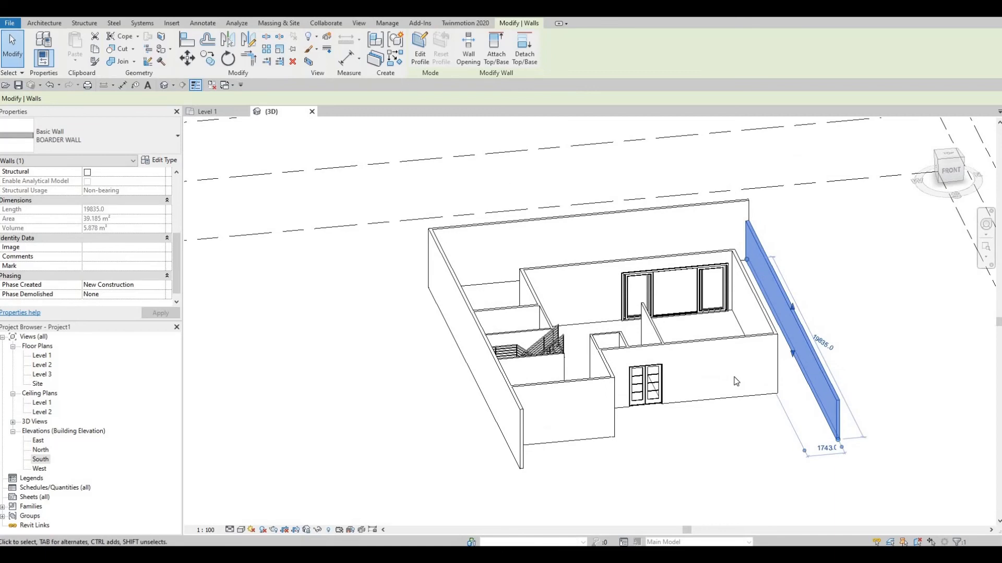
# Align the top of the rear BOARDER WALL along grid 1 with the top face of the east BOARDER WALL
pyautogui.press('a')
pyautogui.press('l')
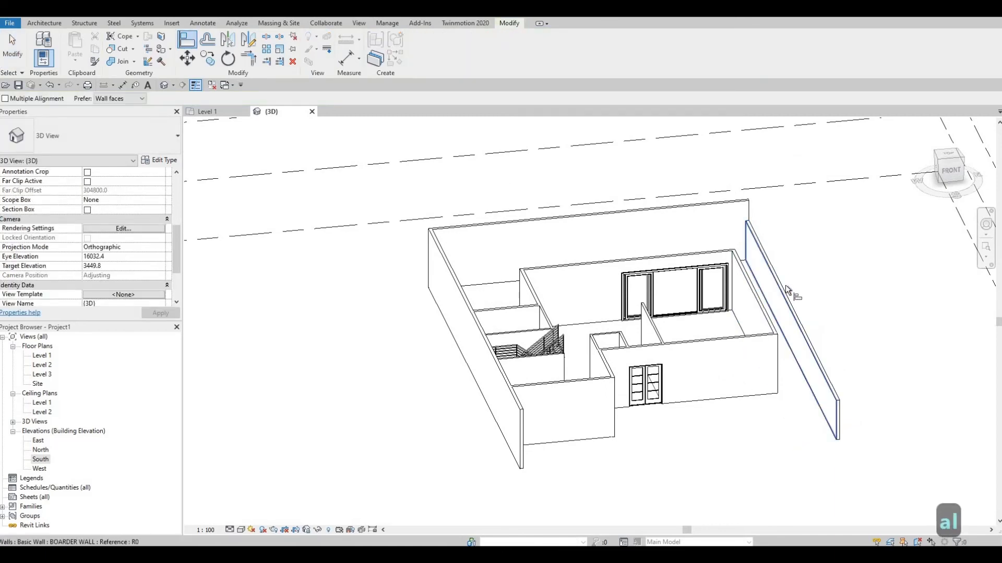
pyautogui.scroll(3, 784, 290)
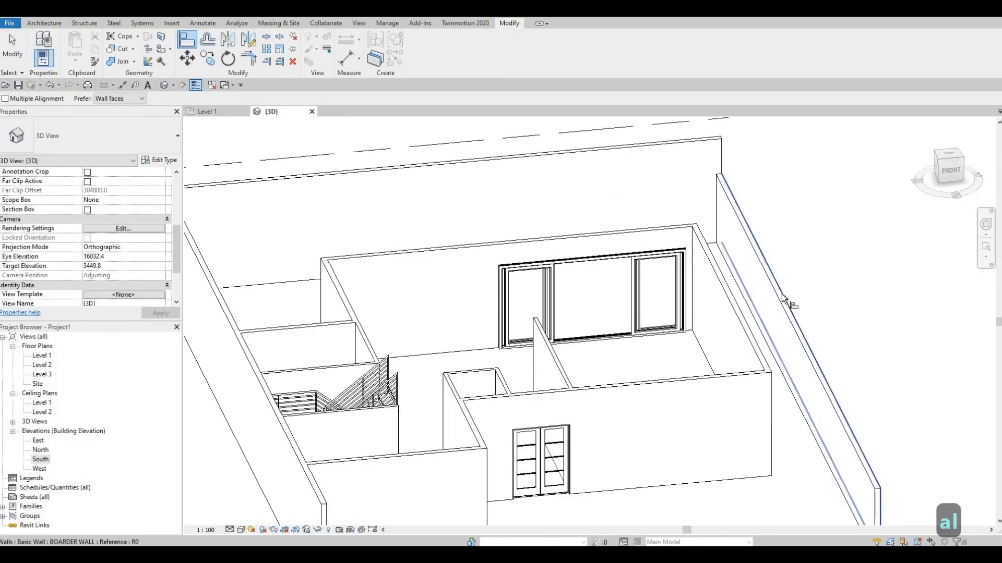
pyautogui.press('Tab')
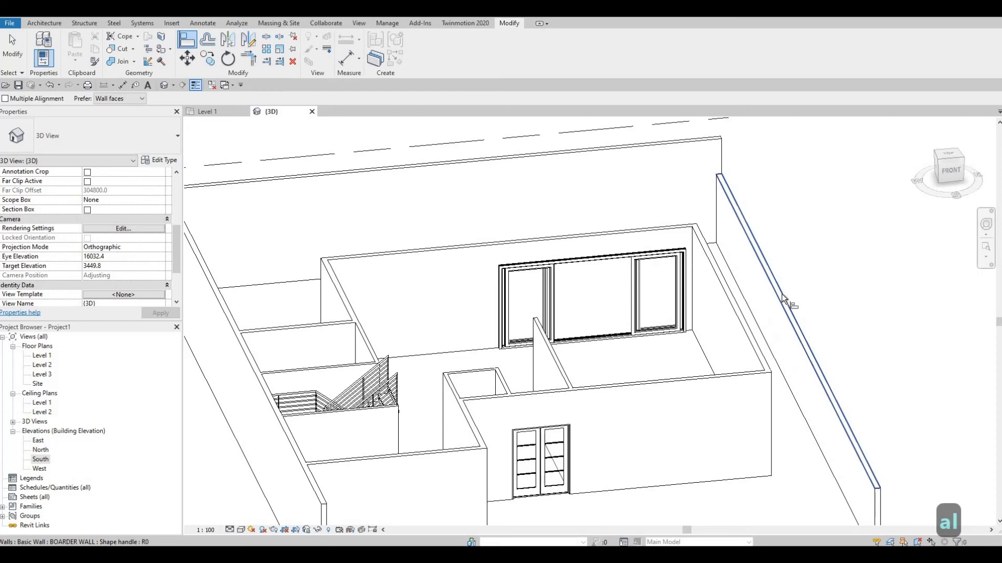
pyautogui.click(781, 296)
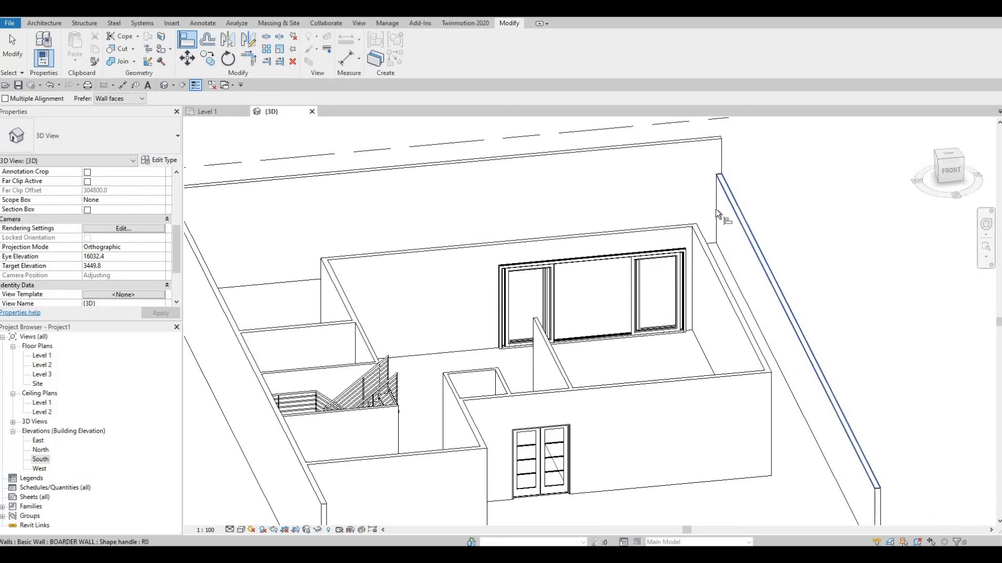
pyautogui.click(628, 151)
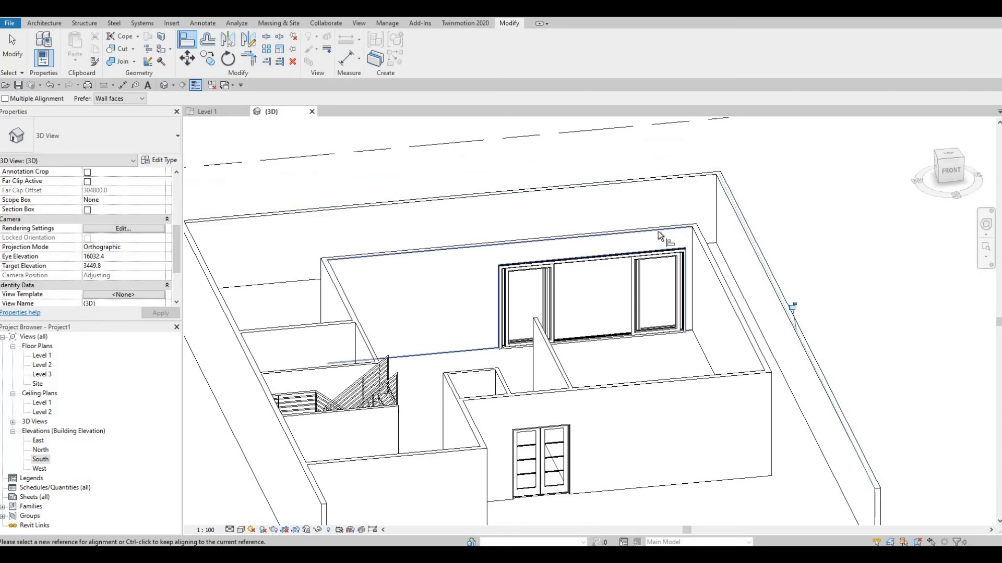
pyautogui.scroll(-2, 660, 233)
pyautogui.moveTo(659, 233); pyautogui.dragTo(780, 198, button='middle')
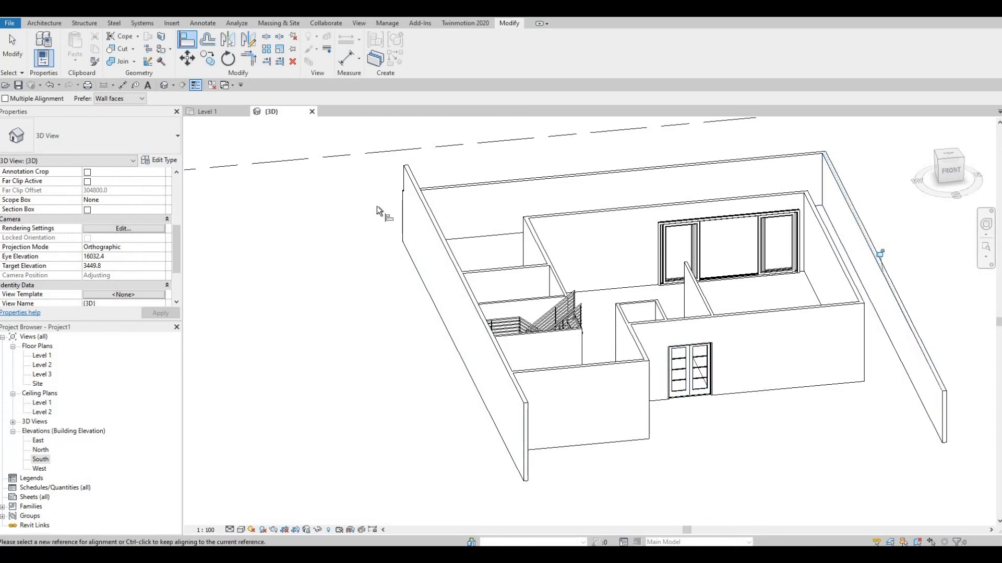
# In the Level 1 plan, trim the west BOARDER WALL to corners with the grid 3 wall and the southernmost room wall
pyautogui.doubleClick(42, 356)
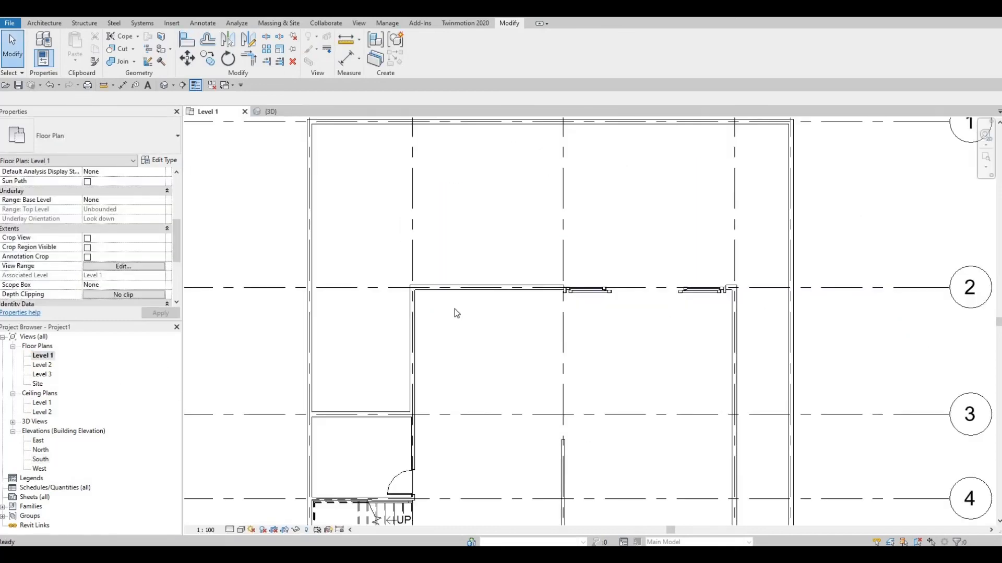
pyautogui.scroll(-3, 454, 308)
pyautogui.press('Escape')
pyautogui.press('Escape')
pyautogui.click(385, 341)
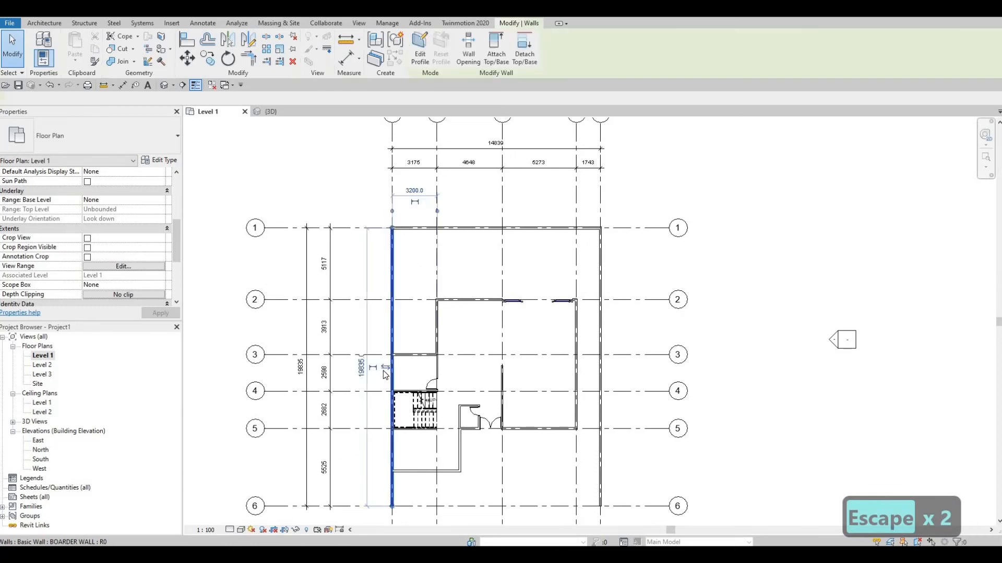
pyautogui.press('Escape')
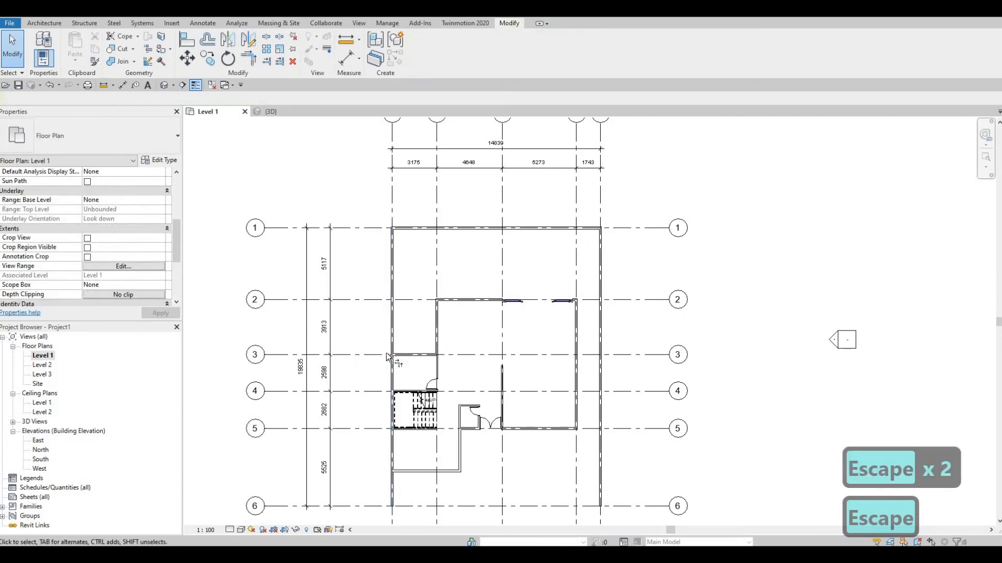
pyautogui.press('t')
pyautogui.press('r')
pyautogui.click(393, 364)
pyautogui.click(399, 356)
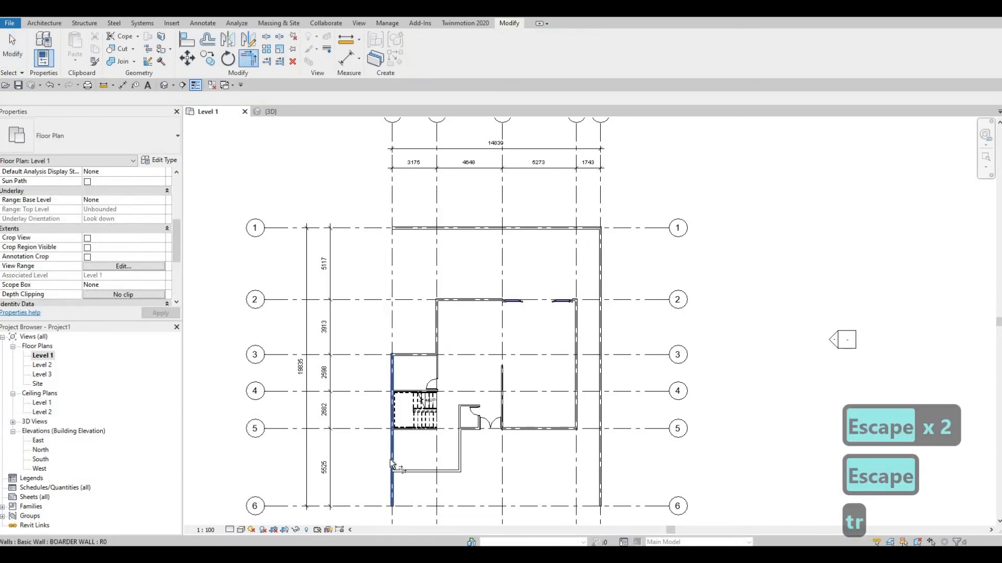
pyautogui.click(392, 461)
pyautogui.click(399, 473)
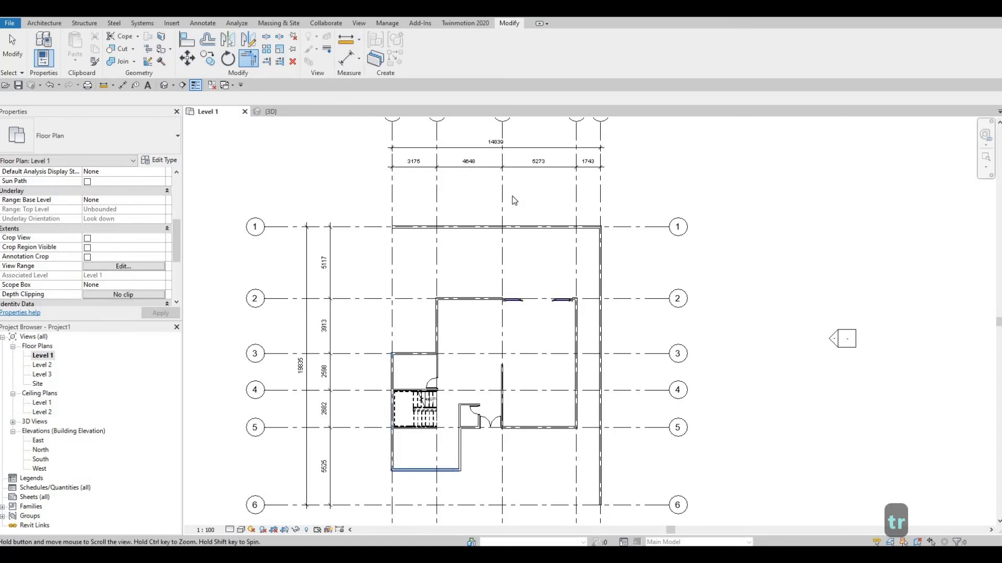
# Set the Top Offset of the BOARDER WALL along grid 1 to -1000, and lower it further to -1500
pyautogui.moveTo(513, 232); pyautogui.dragTo(514, 146, button='middle')
pyautogui.press('Escape')
pyautogui.press('Escape')
pyautogui.click(514, 143)
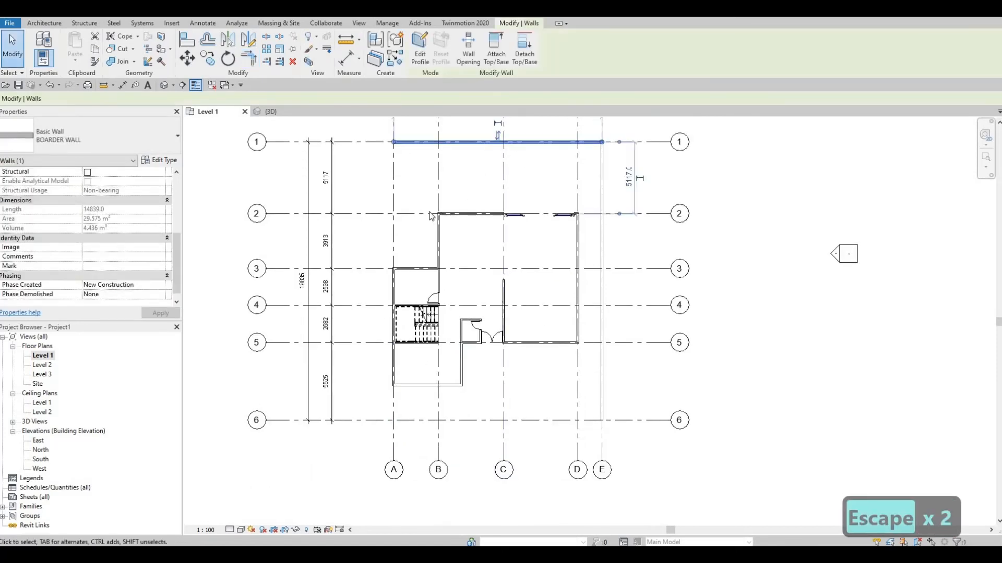
pyautogui.scroll(4, 99, 238)
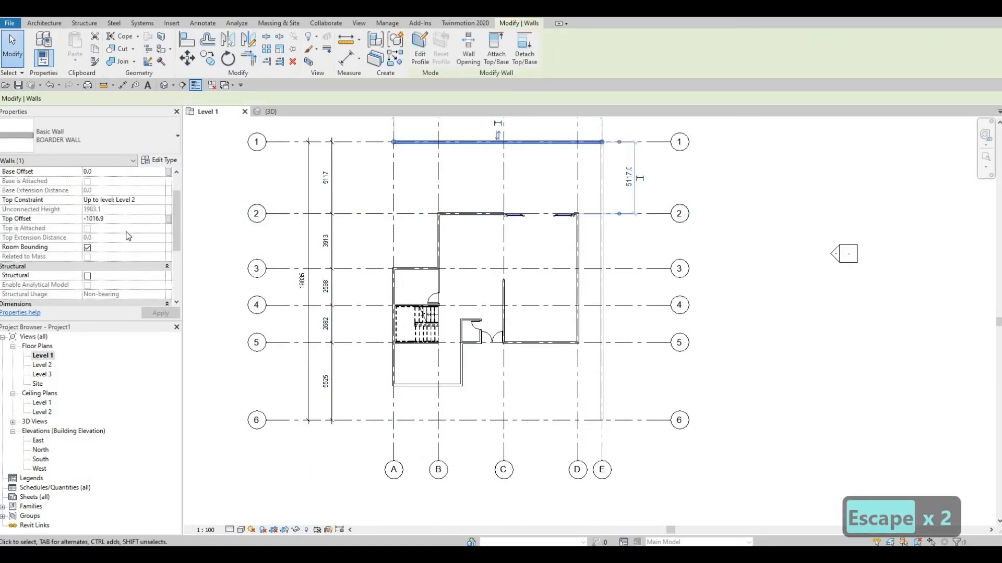
pyautogui.scroll(2, 125, 245)
pyautogui.click(118, 247)
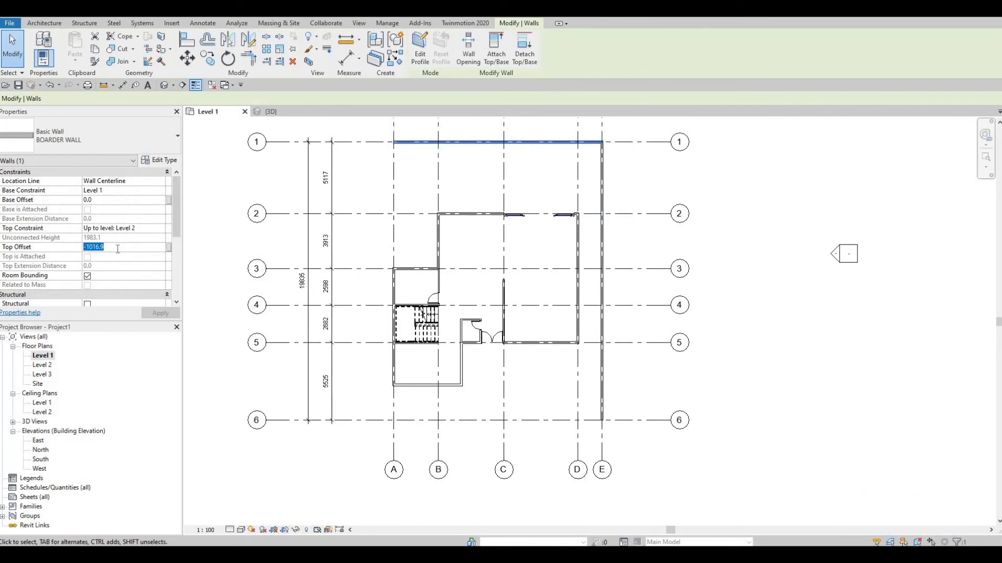
pyautogui.write('-1000')
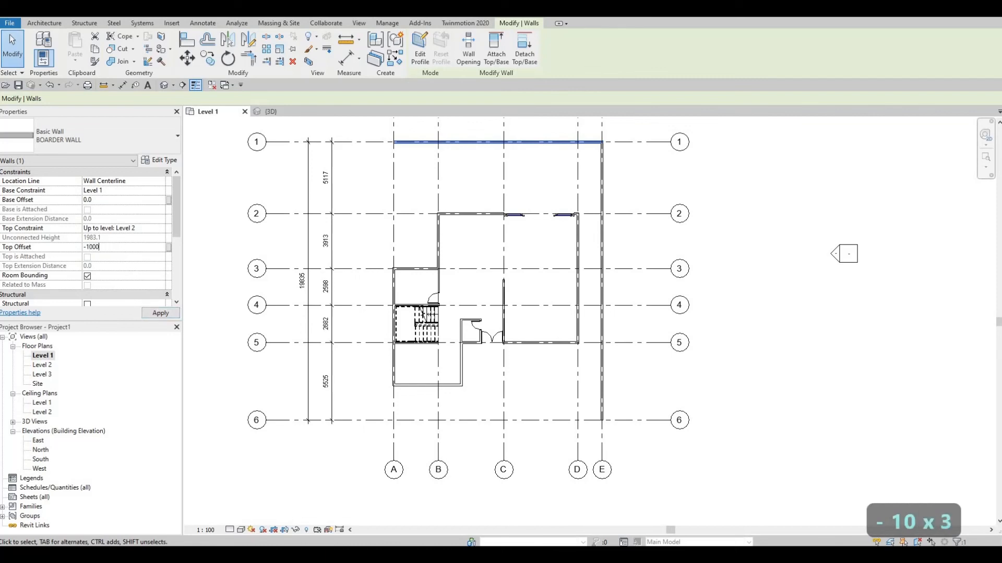
pyautogui.press('Return')
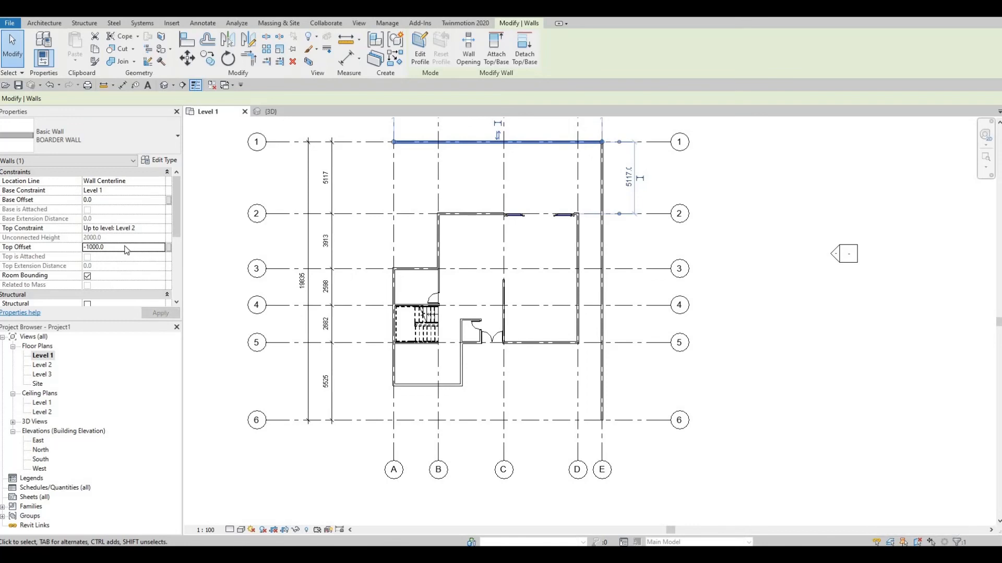
pyautogui.click(126, 249)
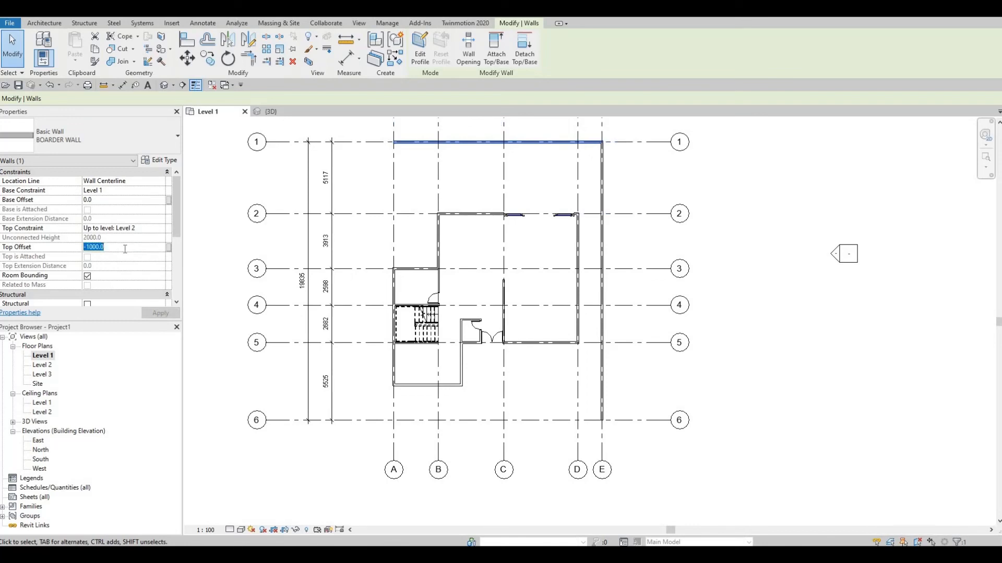
pyautogui.write('-1500')
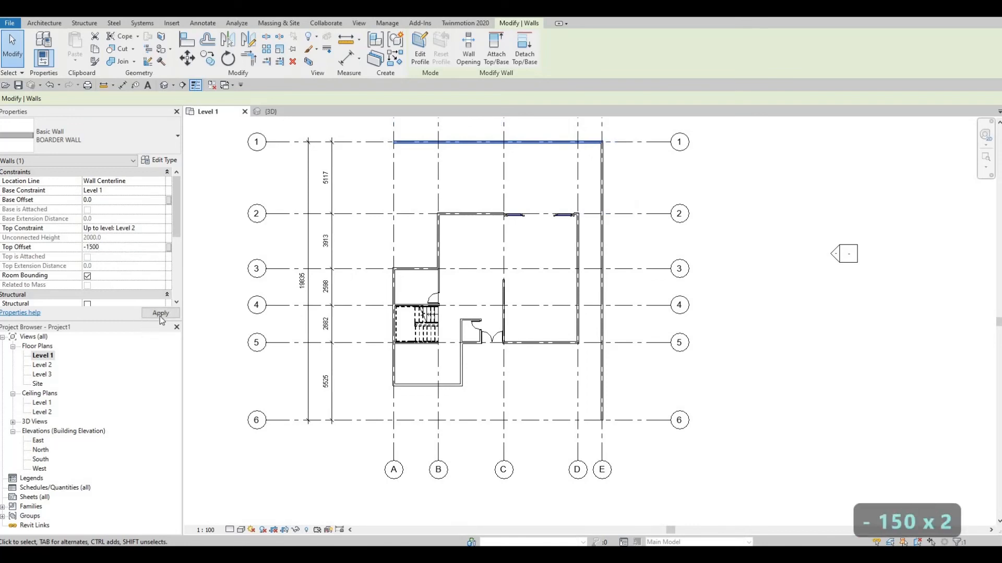
pyautogui.click(160, 314)
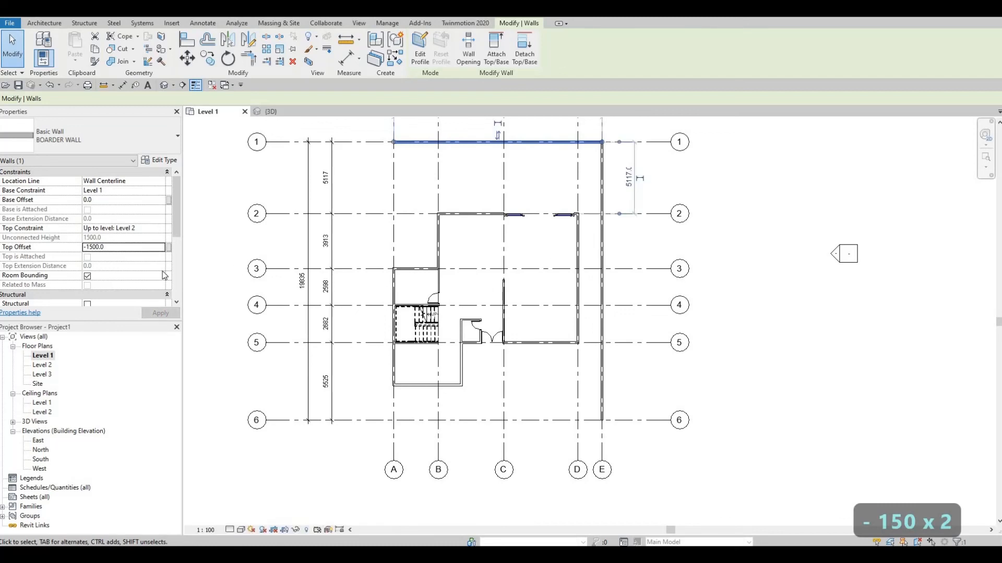
# Set the Top Offset of the BOARDER WALL along grid E to -1500
pyautogui.click(603, 313)
pyautogui.click(133, 249)
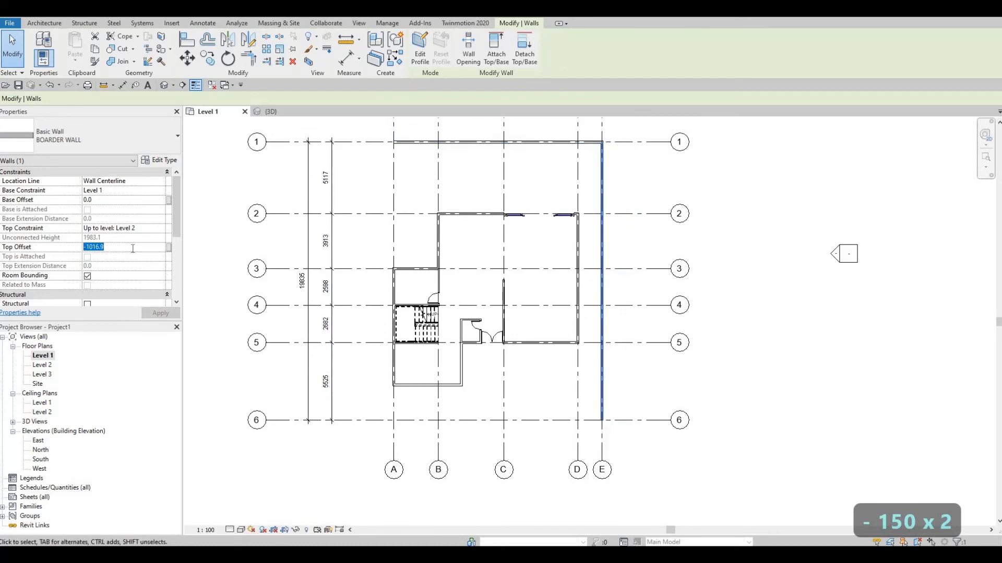
pyautogui.write('-1')
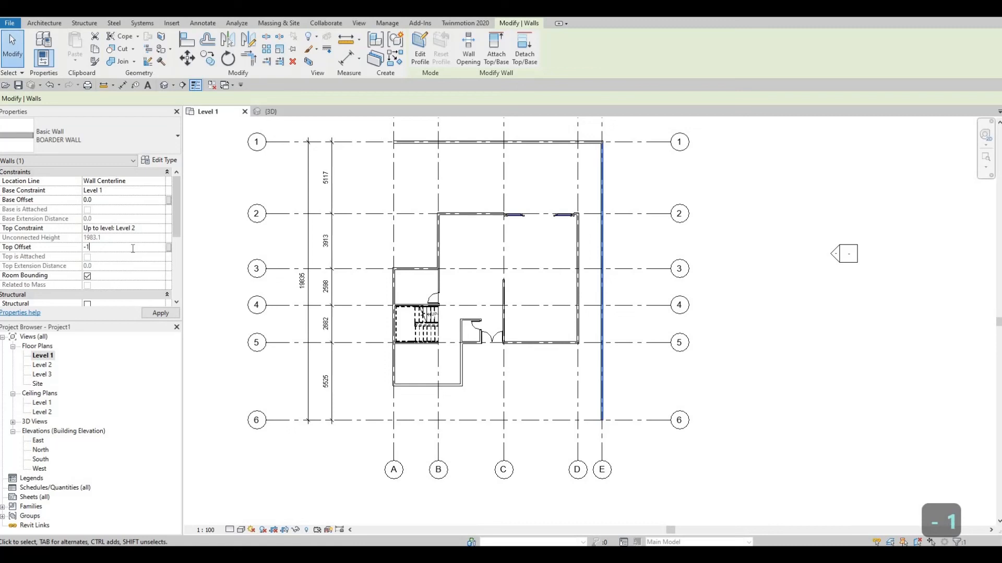
pyautogui.write('500')
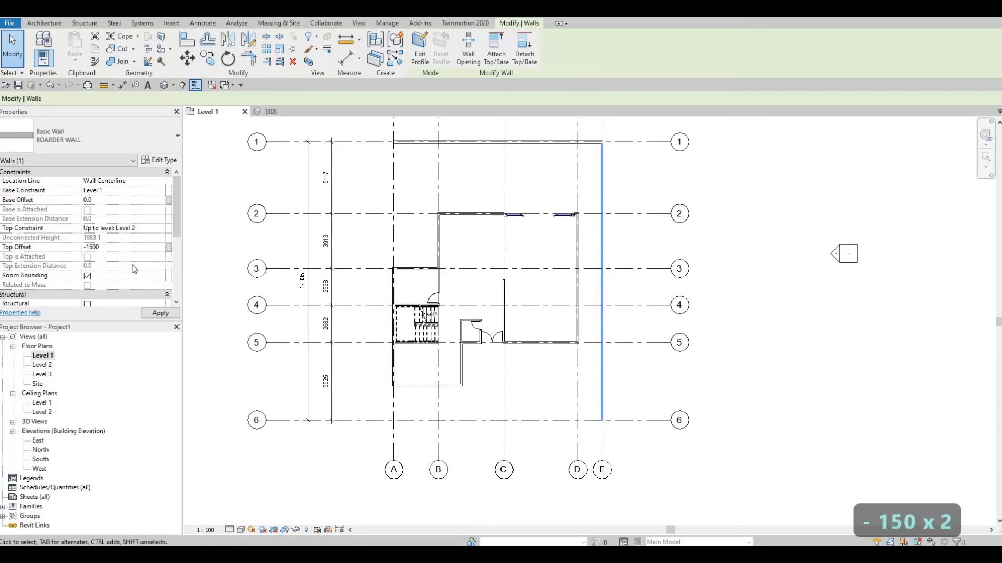
pyautogui.click(148, 313)
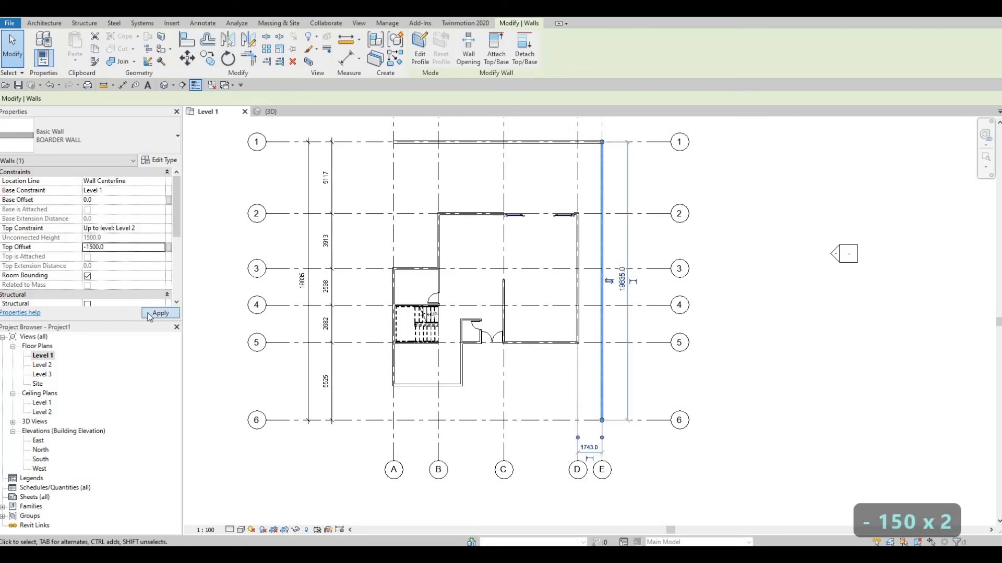
pyautogui.press('Escape')
pyautogui.press('Escape')
# Draw two similar BOARDER WALL segments on grid A: one about 7600 mm long from grid 1, and a short one just above grid 6
pyautogui.click(453, 145)
pyautogui.press('c')
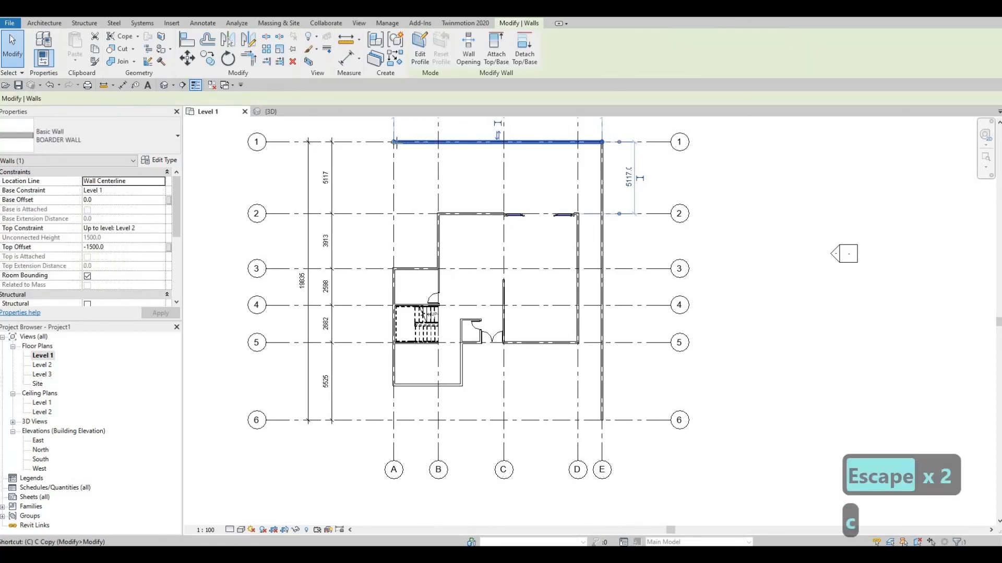
pyautogui.press('s')
pyautogui.click(394, 142)
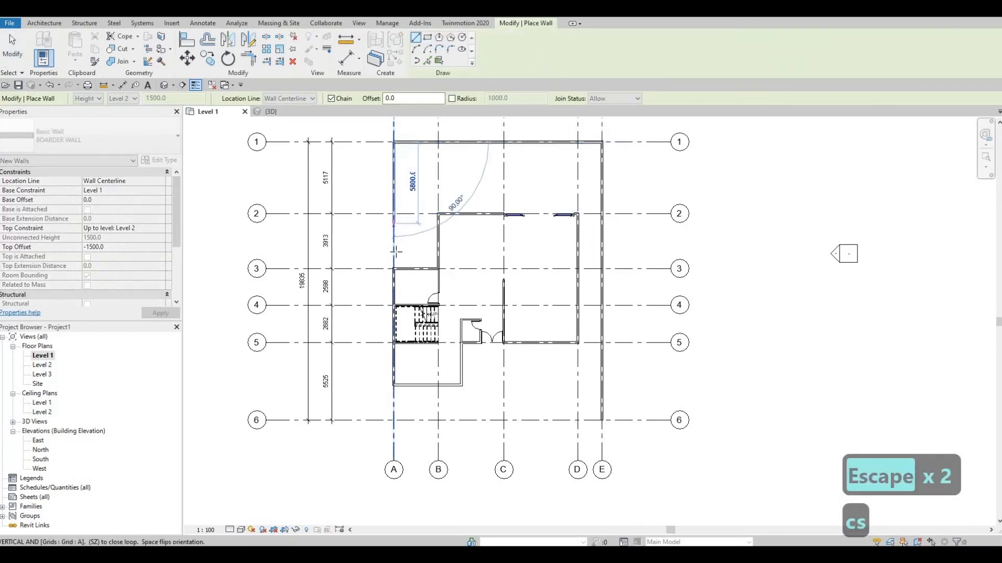
pyautogui.press('Escape')
pyautogui.click(393, 419)
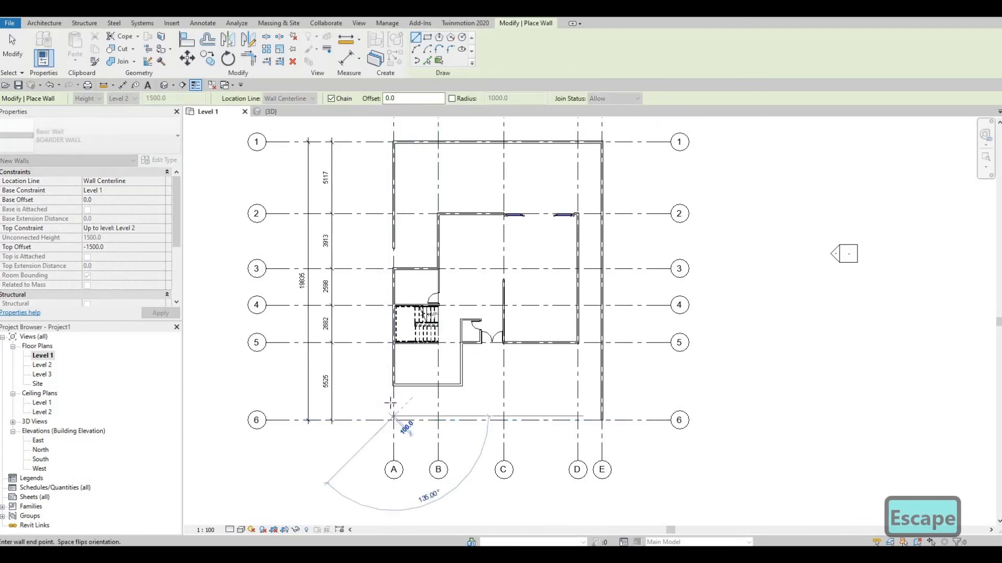
pyautogui.scroll(3, 389, 421)
pyautogui.press('Escape')
pyautogui.press('Escape')
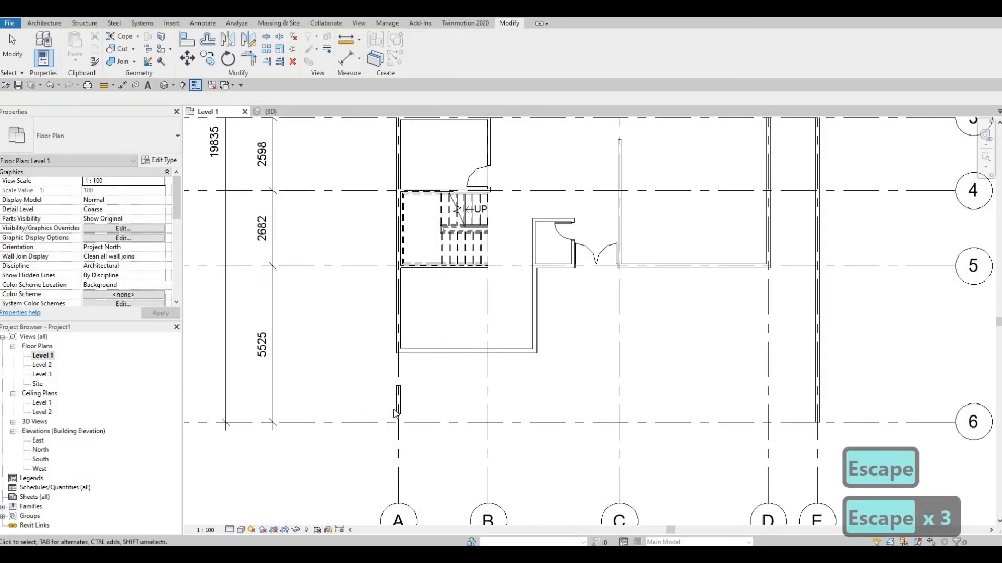
# Stretch the short grid A border wall so it spans from the grid 6 intersection to the southwest corner of the room
pyautogui.click(394, 410)
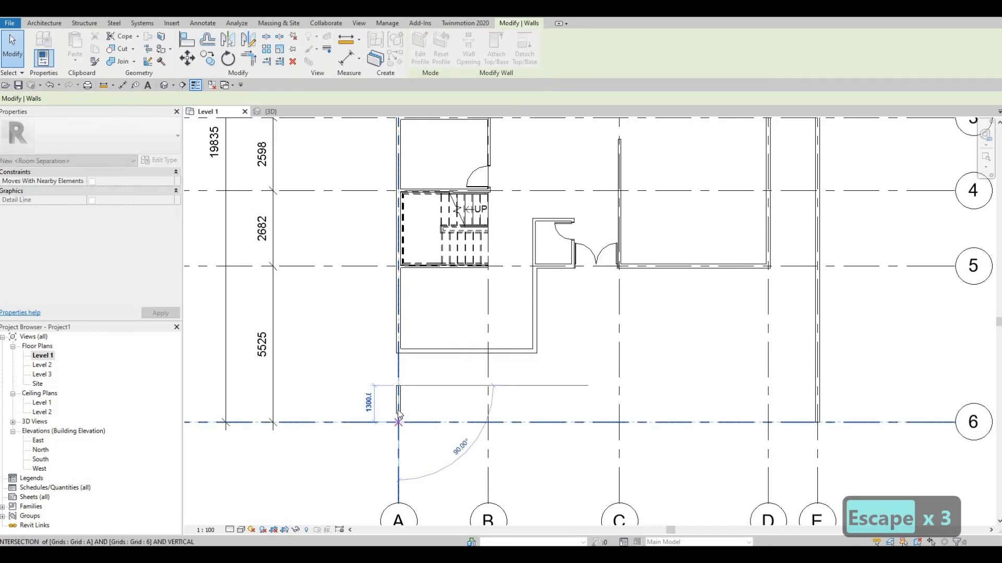
pyautogui.press('Escape')
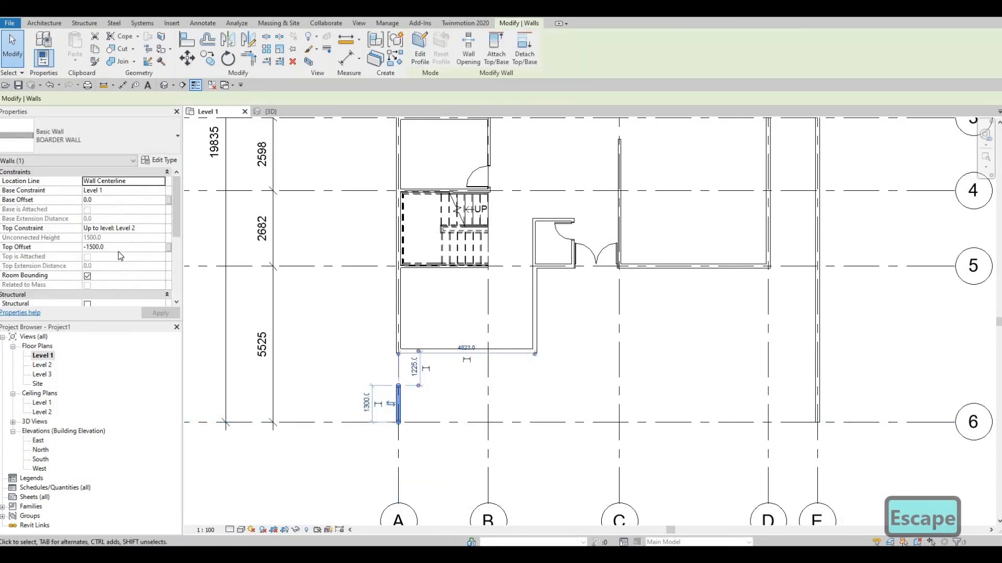
pyautogui.scroll(-4, 683, 197)
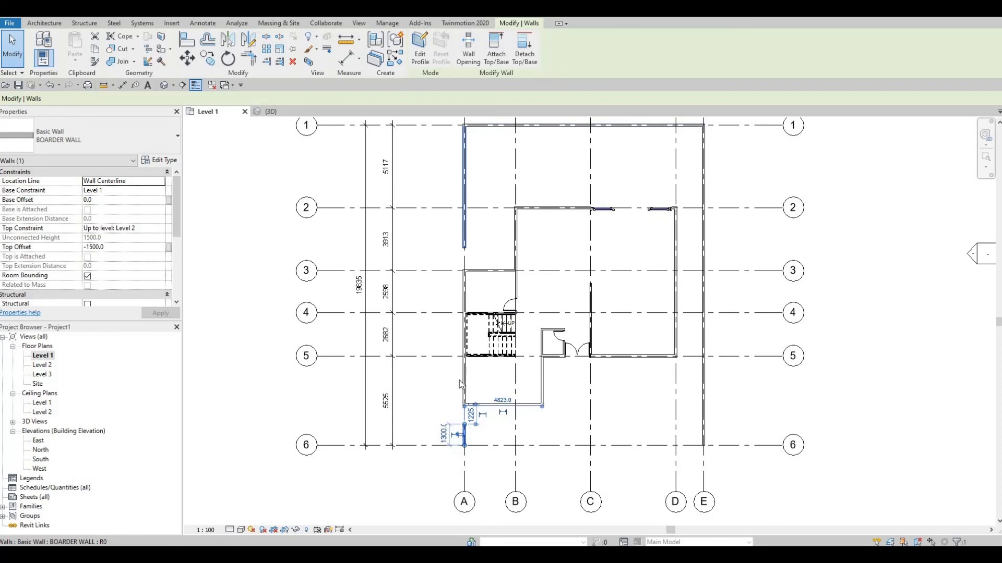
pyautogui.press('Escape')
pyautogui.press('Escape')
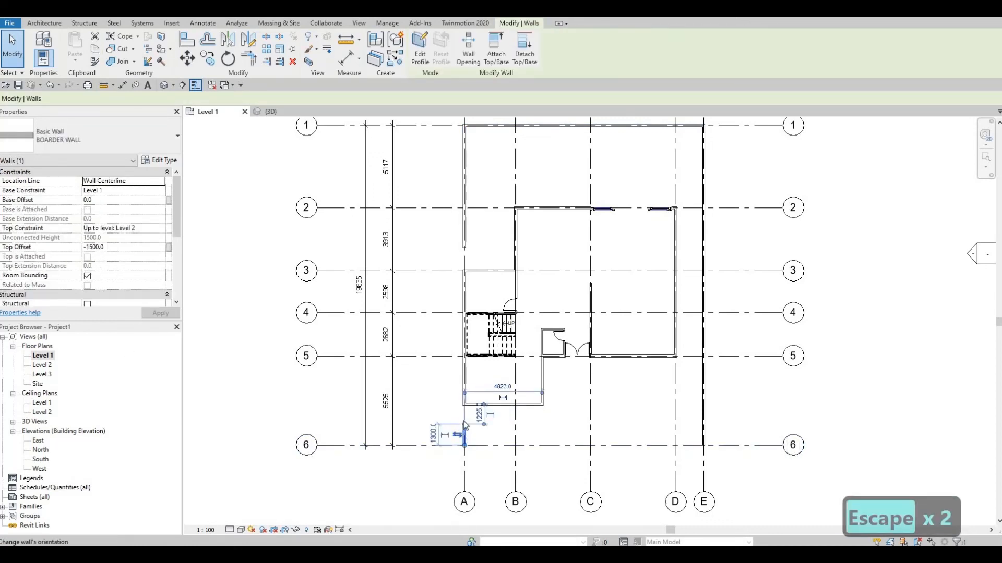
pyautogui.scroll(2, 464, 433)
pyautogui.moveTo(468, 390); pyautogui.dragTo(463, 386)
pyautogui.press('Escape')
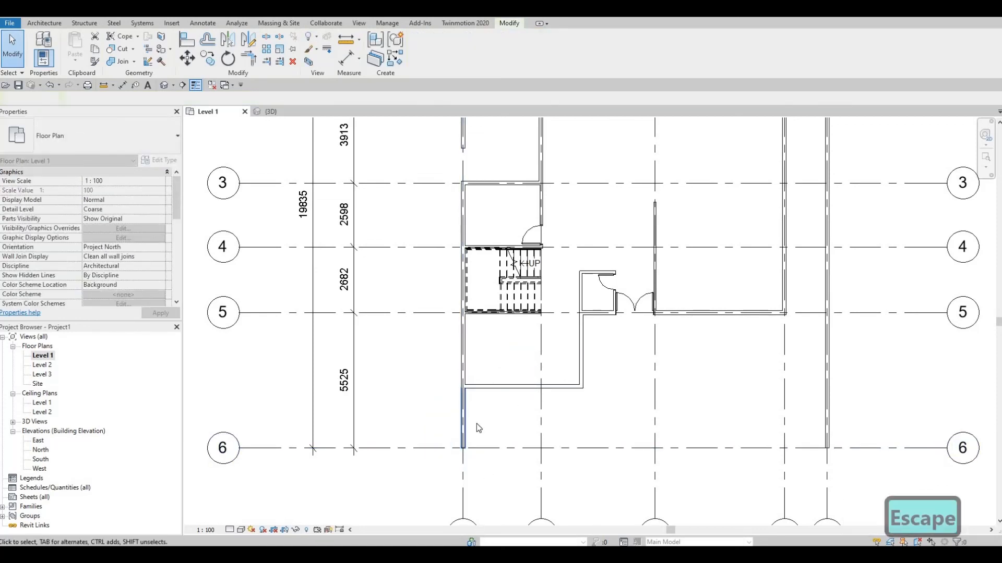
# Extend the lower end of the upper grid A border wall to the exterior wall corner at grid 3
pyautogui.moveTo(477, 424); pyautogui.dragTo(422, 305, button='middle')
pyautogui.scroll(-1, 423, 304)
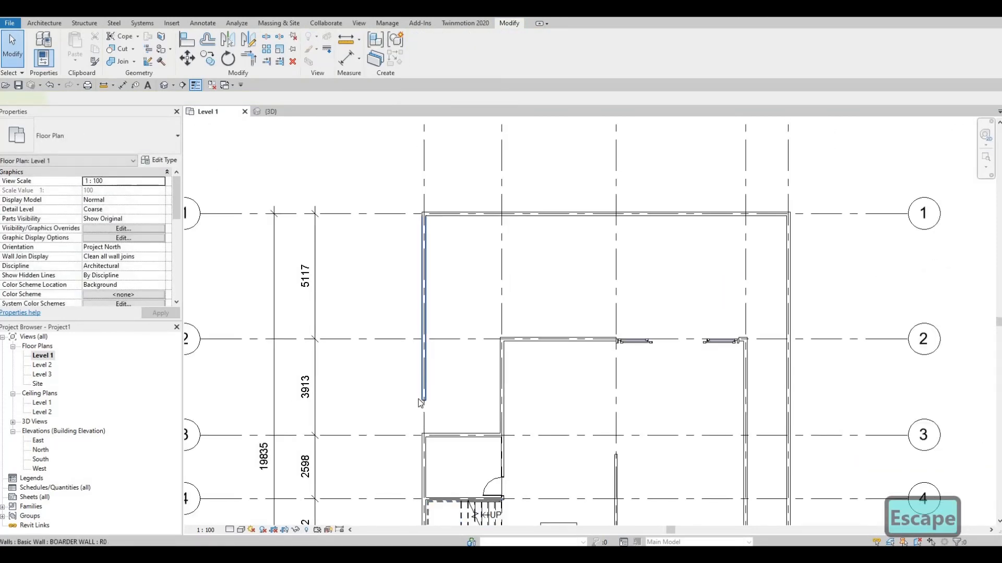
pyautogui.click(420, 403)
pyautogui.moveTo(423, 400); pyautogui.dragTo(424, 435)
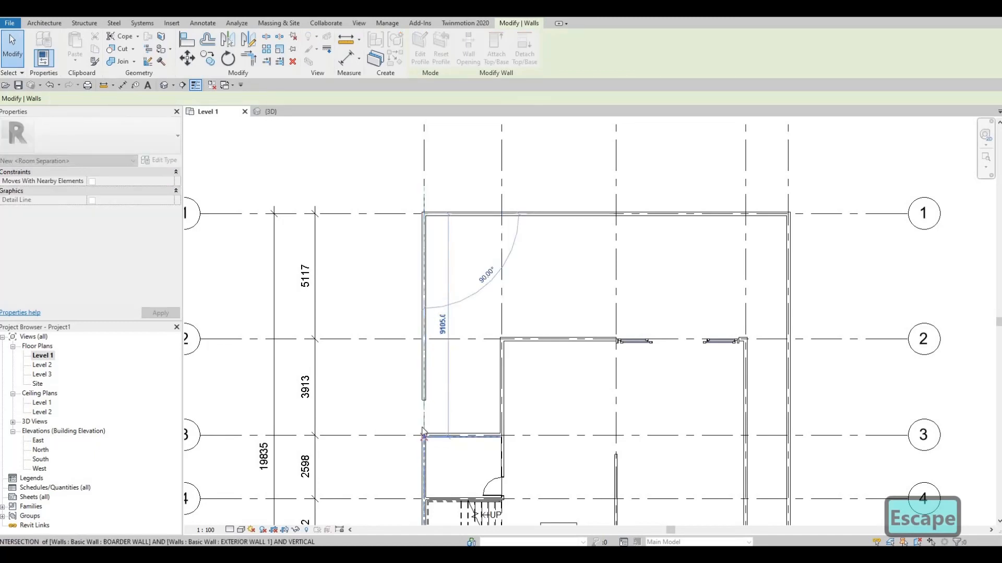
pyautogui.press('Escape')
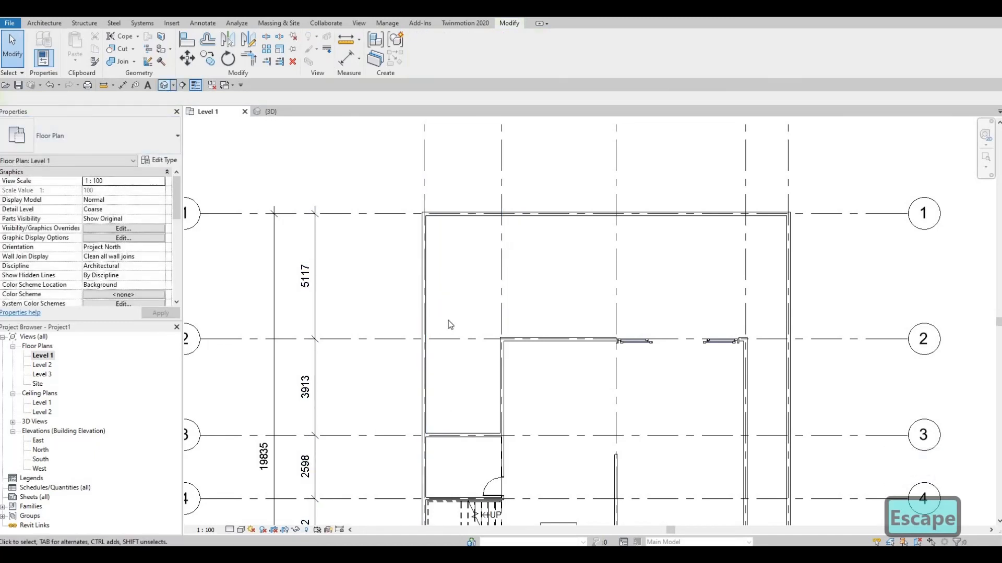
# Examine the border walls along the west side in the 3D view, and return to the Level 1 plan
pyautogui.keyDown('shift'); pyautogui.moveTo(588, 391); pyautogui.dragTo(433, 322, button='middle'); pyautogui.keyUp('shift')
pyautogui.scroll(-1, 514, 382)
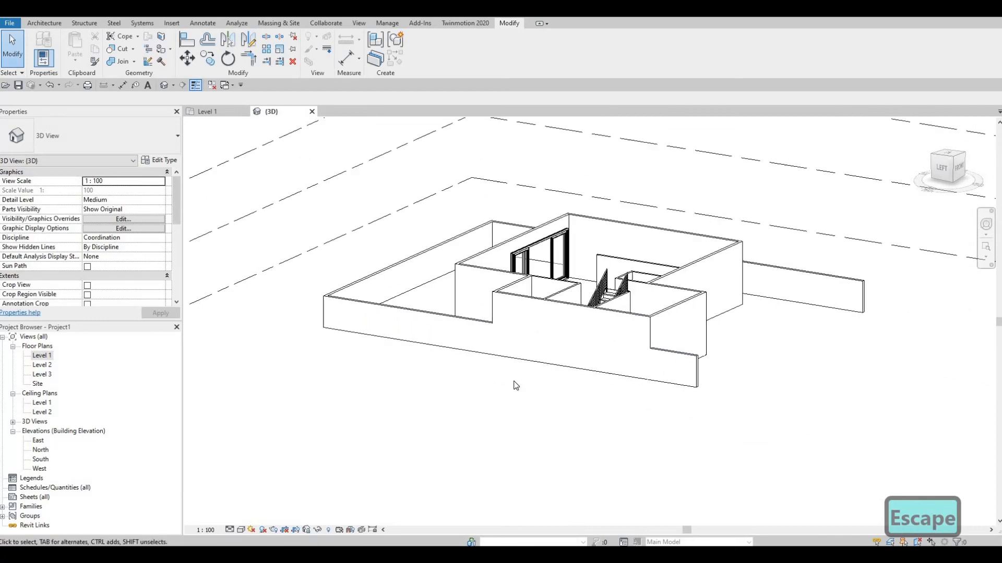
pyautogui.keyDown('shift'); pyautogui.moveTo(516, 385); pyautogui.dragTo(512, 370, button='middle'); pyautogui.keyUp('shift')
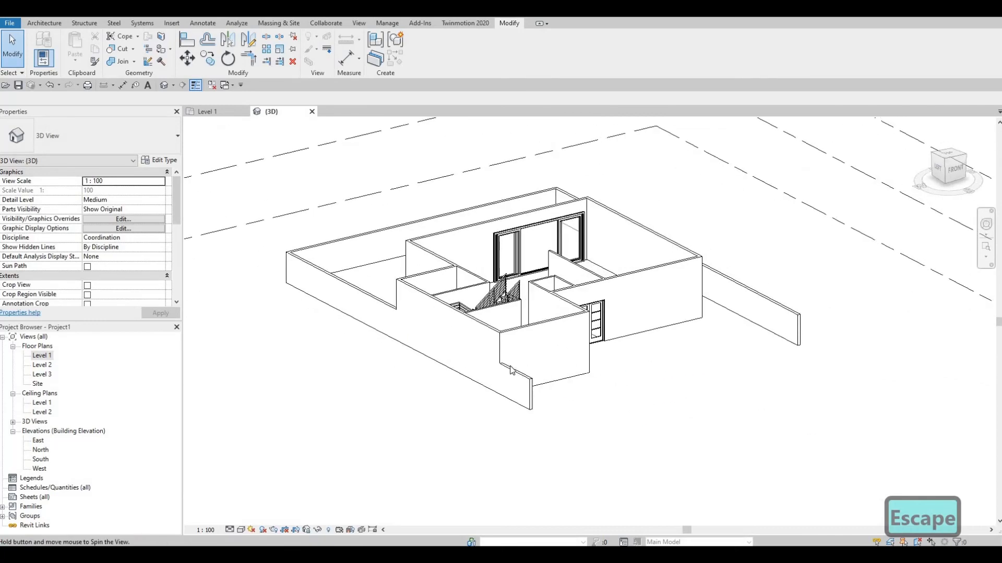
pyautogui.doubleClick(42, 356)
pyautogui.scroll(-3, 517, 353)
pyautogui.moveTo(535, 351); pyautogui.dragTo(484, 271, button='middle')
pyautogui.scroll(1, 540, 449)
pyautogui.scroll(1, 545, 472)
pyautogui.moveTo(547, 475); pyautogui.dragTo(547, 508, button='middle')
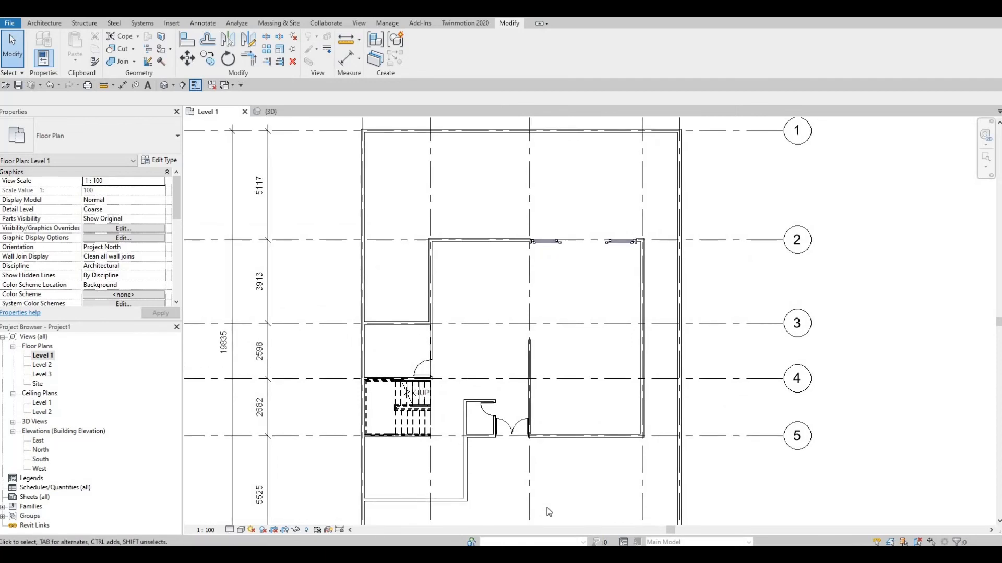